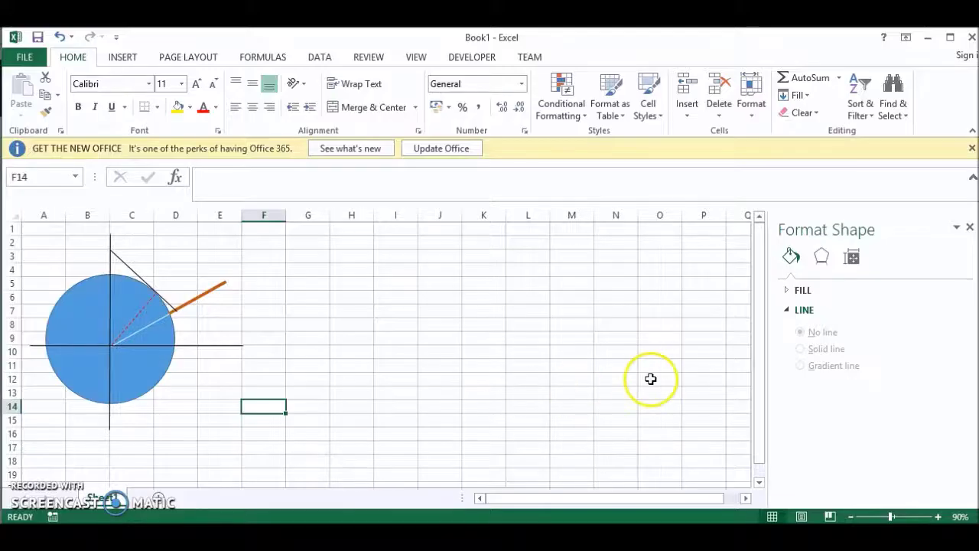
# Close the Format Shape pane and select cell H2 for the first label.
pyautogui.click(969, 227)
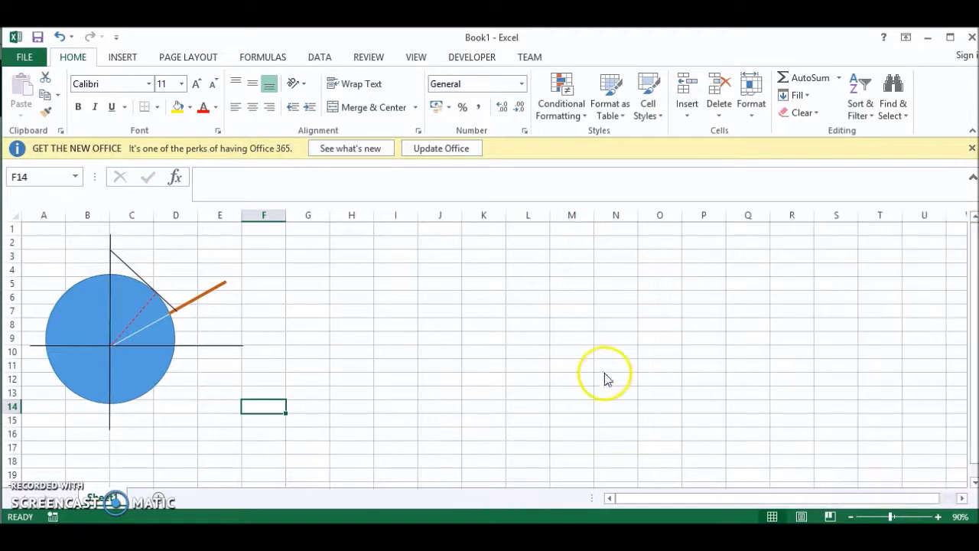
pyautogui.click(348, 243)
# Enter the Globe Earth Radius label with 6371 km in row 2.
pyautogui.doubleClick(349, 243)
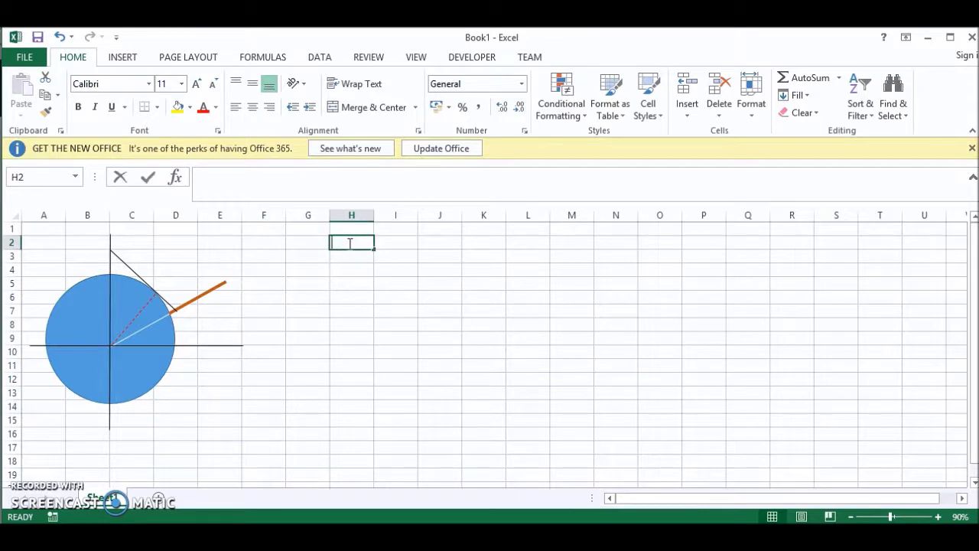
pyautogui.write('Globe Earth Radius =')
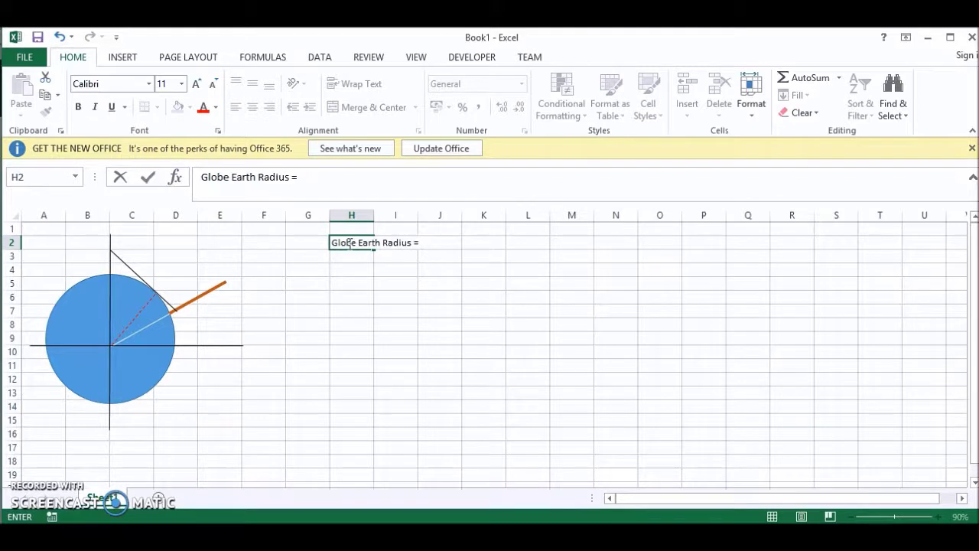
pyautogui.press('Tab')
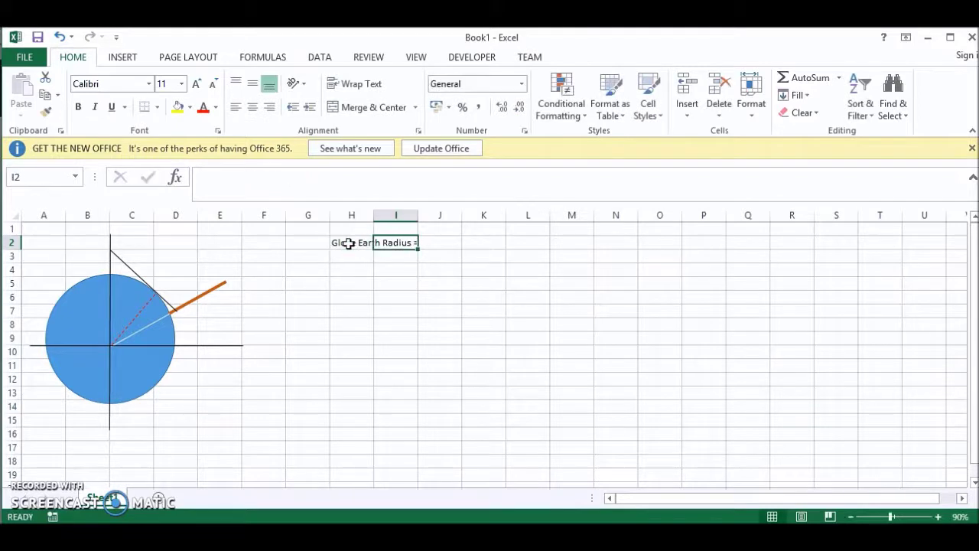
pyautogui.press('Tab')
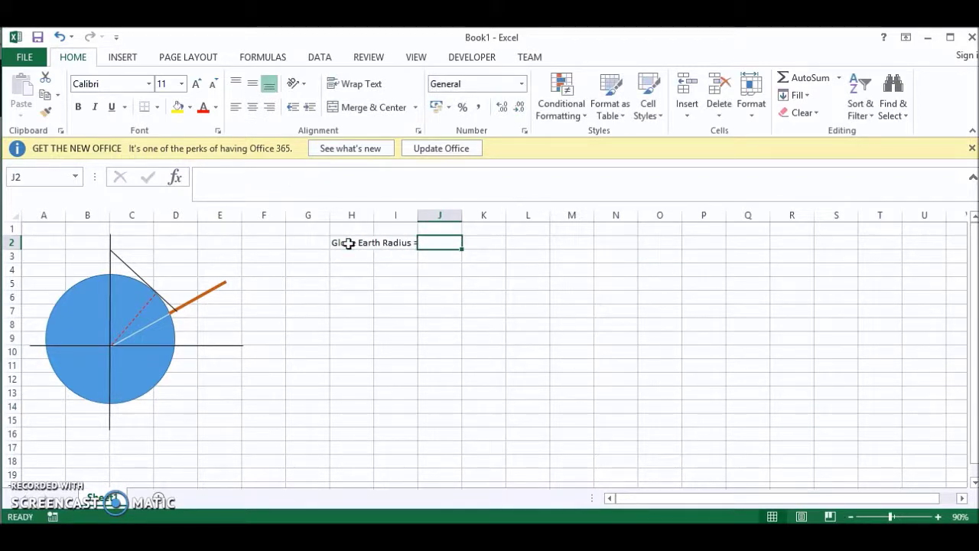
pyautogui.write('63')
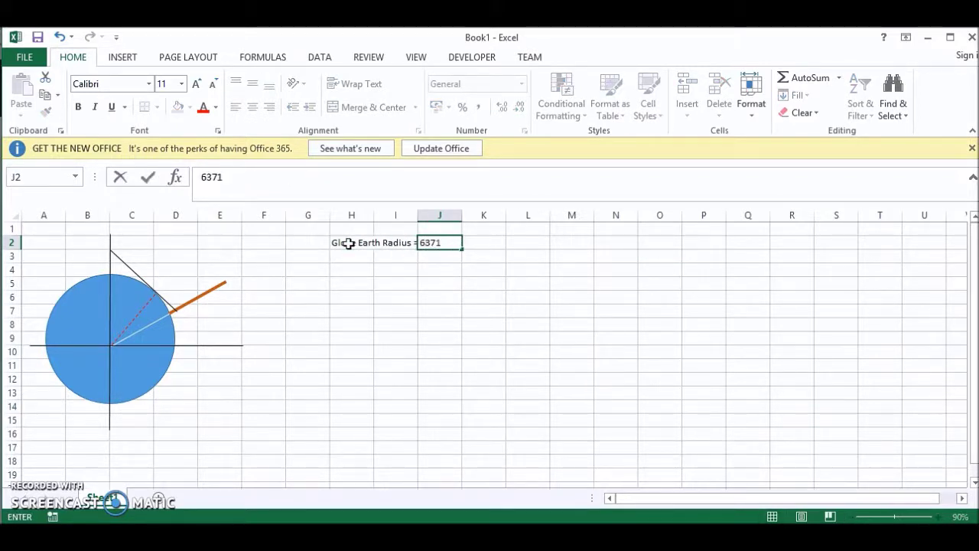
pyautogui.write('71')
pyautogui.press('Tab')
pyautogui.write('km')
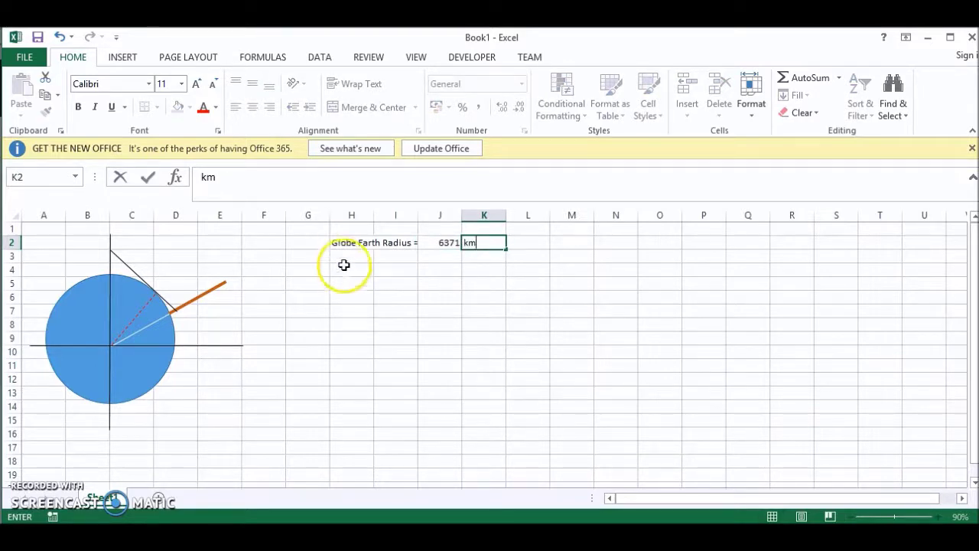
pyautogui.click(346, 258)
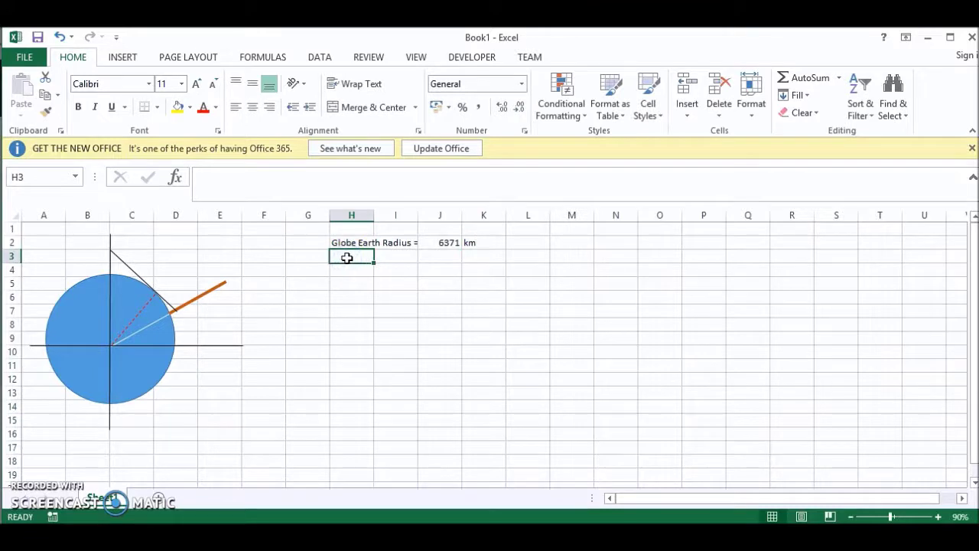
# Enter the Globe Circumference label with 40075 km in row 3.
pyautogui.write('Globe ')
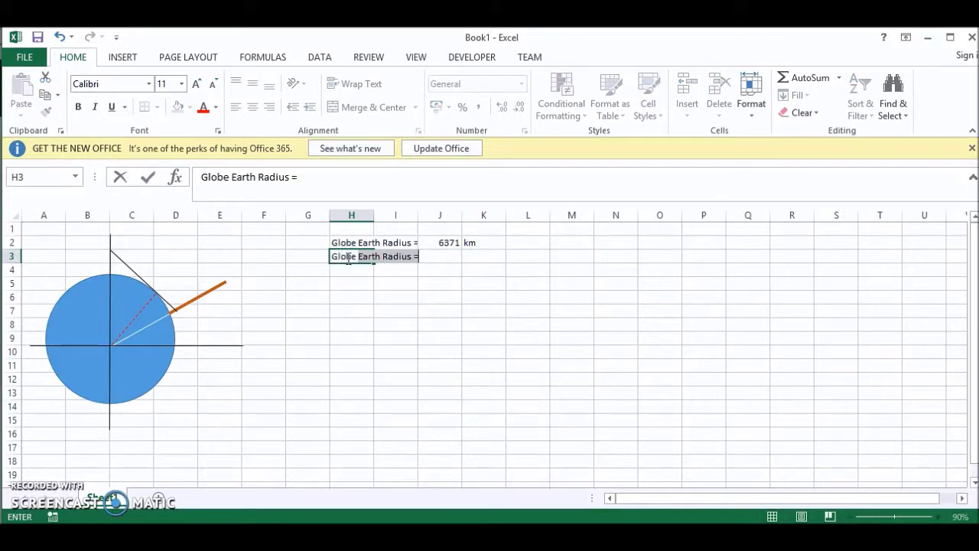
pyautogui.write('Circumference =')
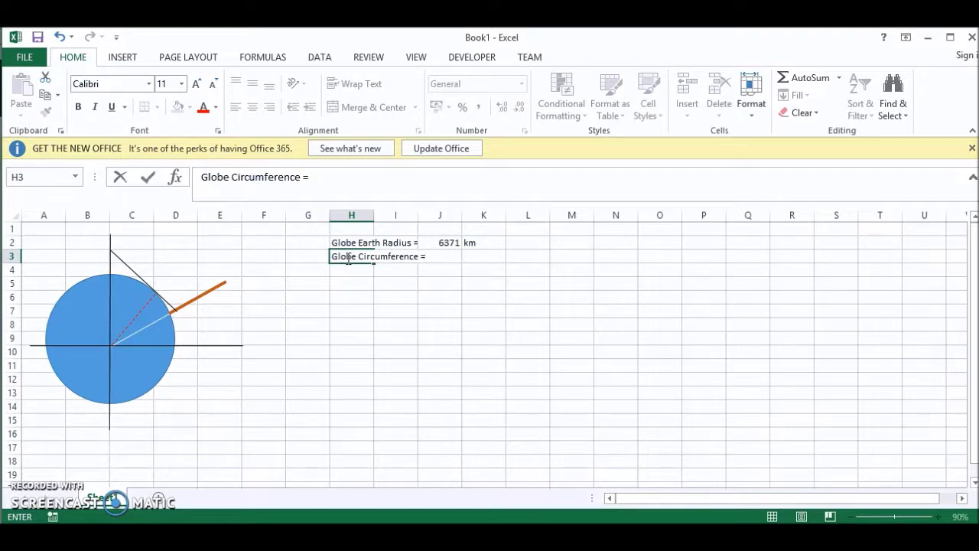
pyautogui.press('Right')
pyautogui.press('Right')
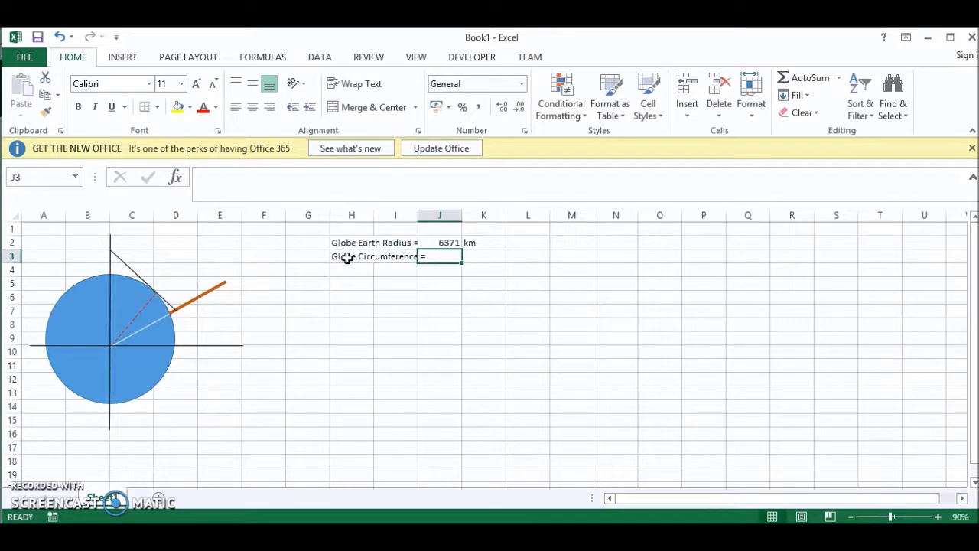
pyautogui.write('75')
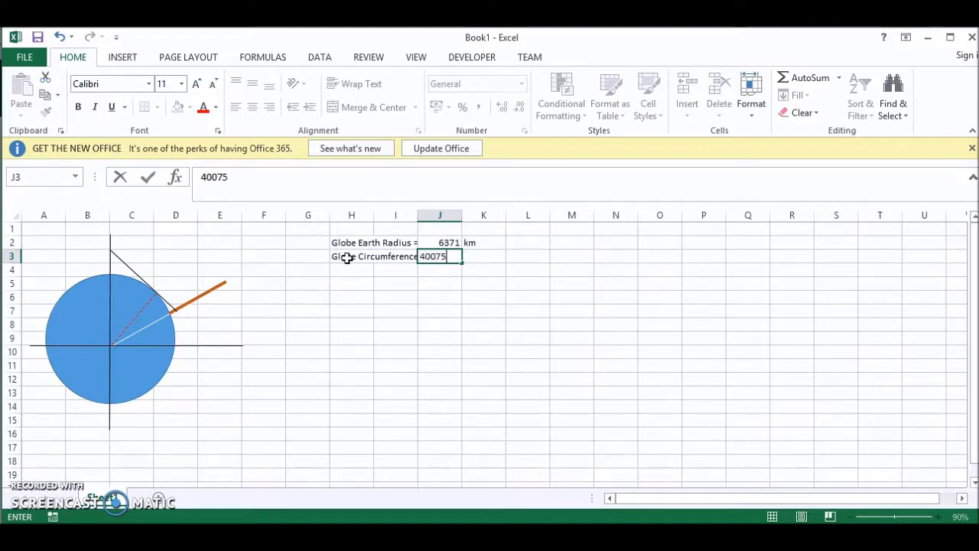
pyautogui.press('Right')
pyautogui.write('km')
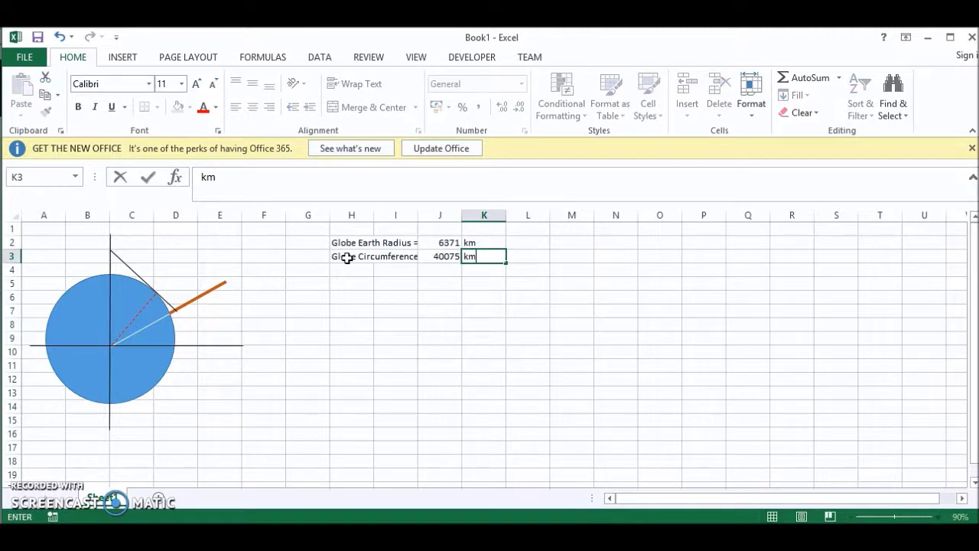
pyautogui.click(334, 339)
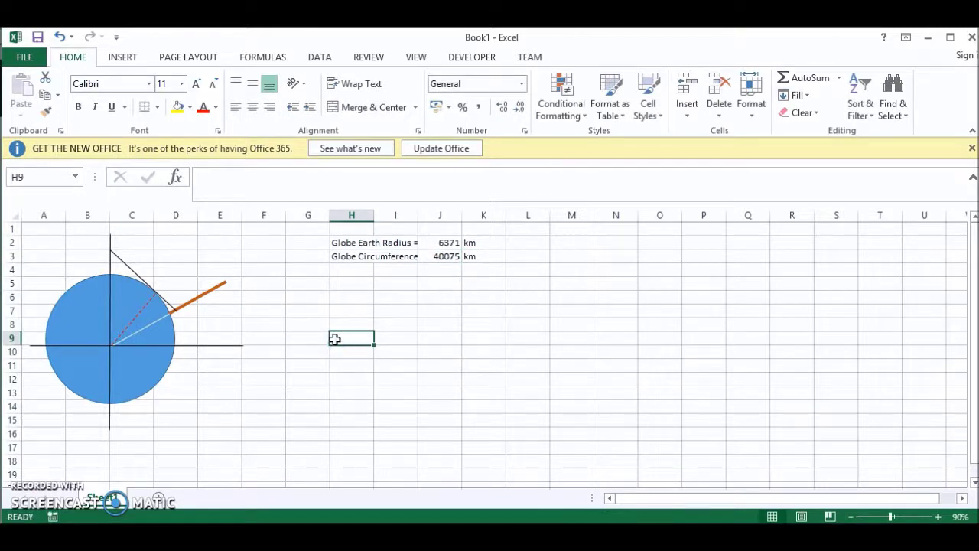
# Enter 'h (6ft) =' 0.0018288 km in row 4 and widen column J to show it.
pyautogui.click(340, 271)
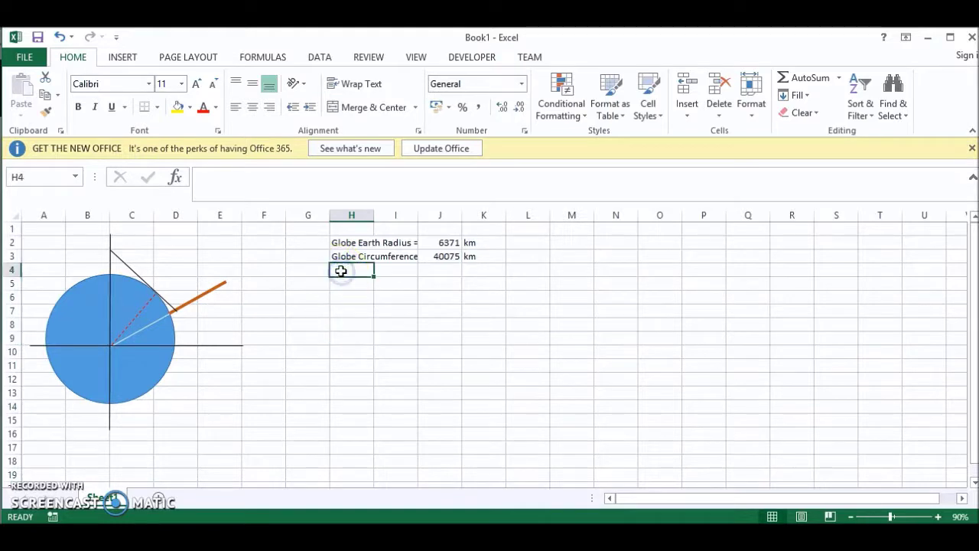
pyautogui.write('h')
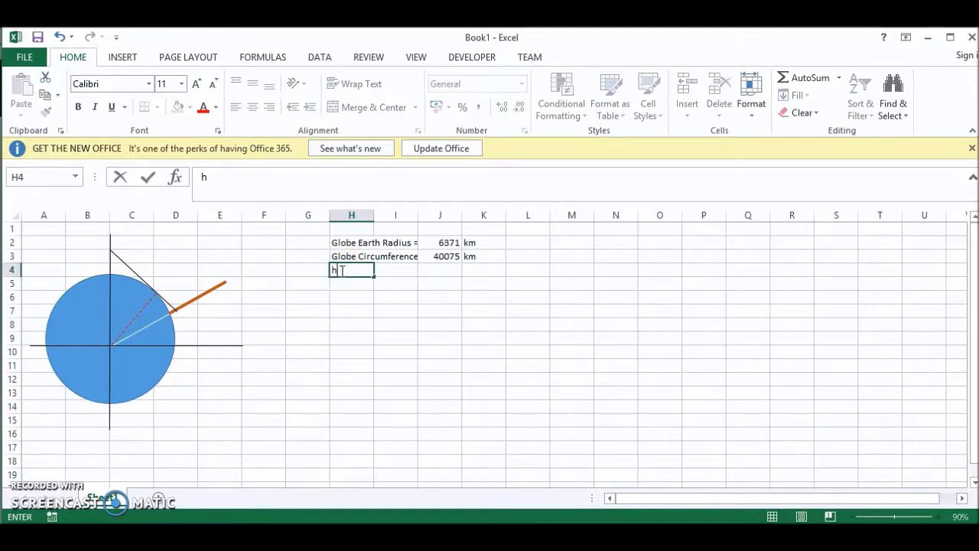
pyautogui.write(' (6ft')
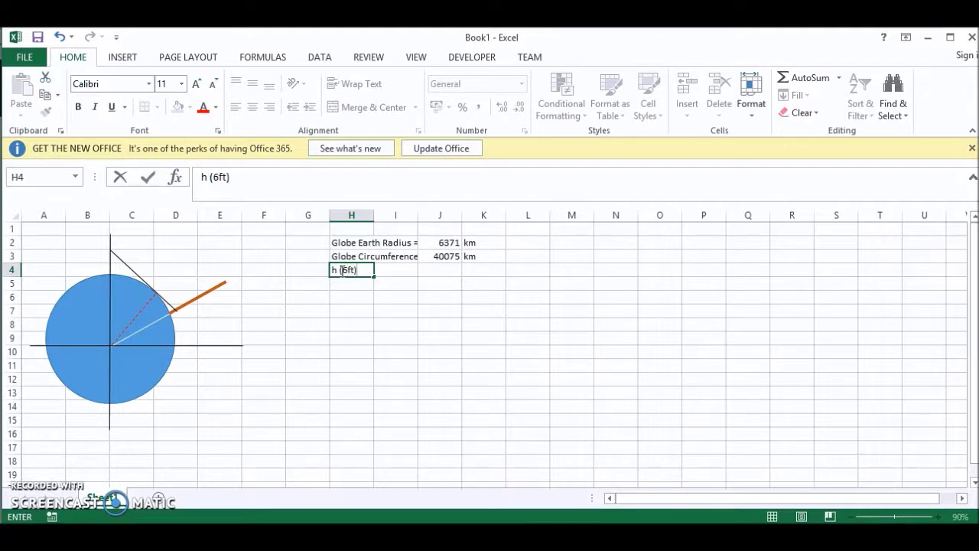
pyautogui.write(') =')
pyautogui.press('Tab')
pyautogui.press('Tab')
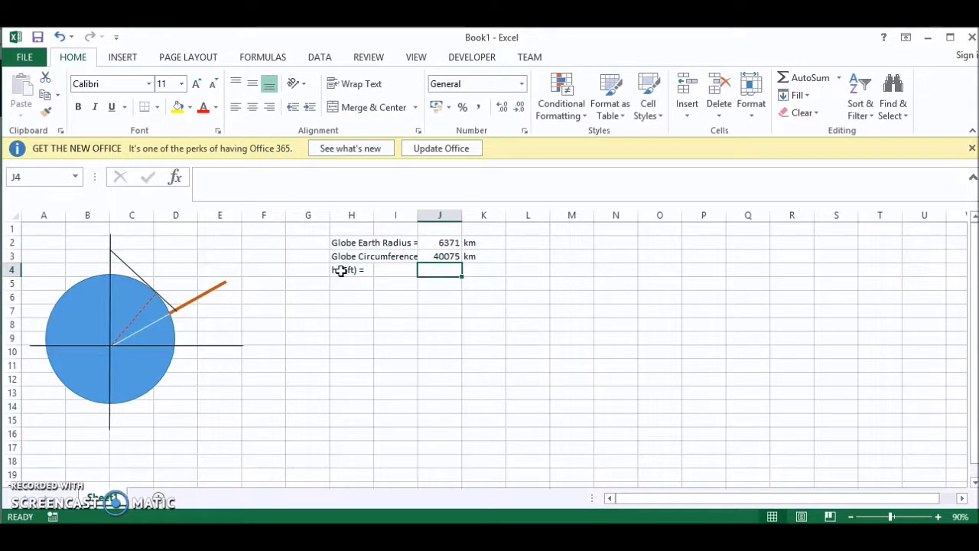
pyautogui.write('0.0018')
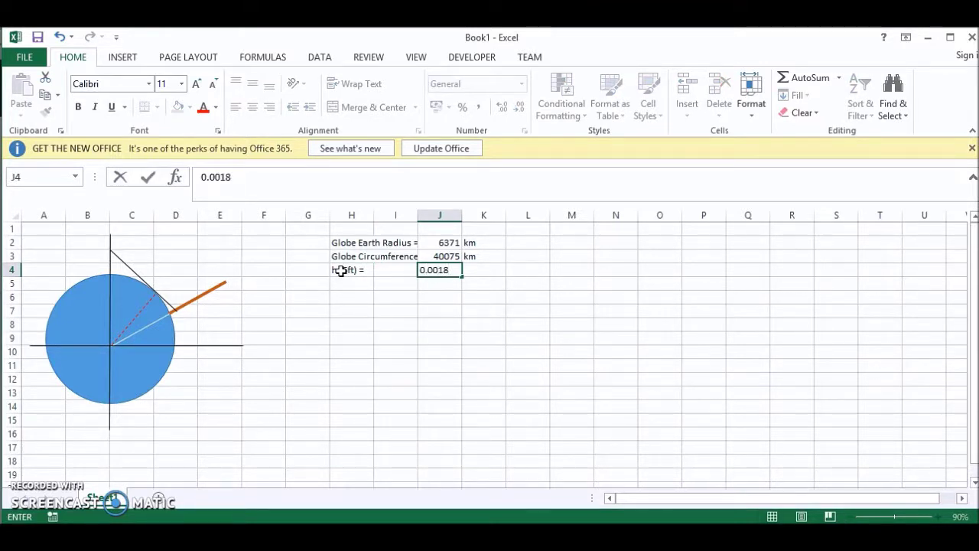
pyautogui.write('288')
pyautogui.press('Tab')
pyautogui.write('km')
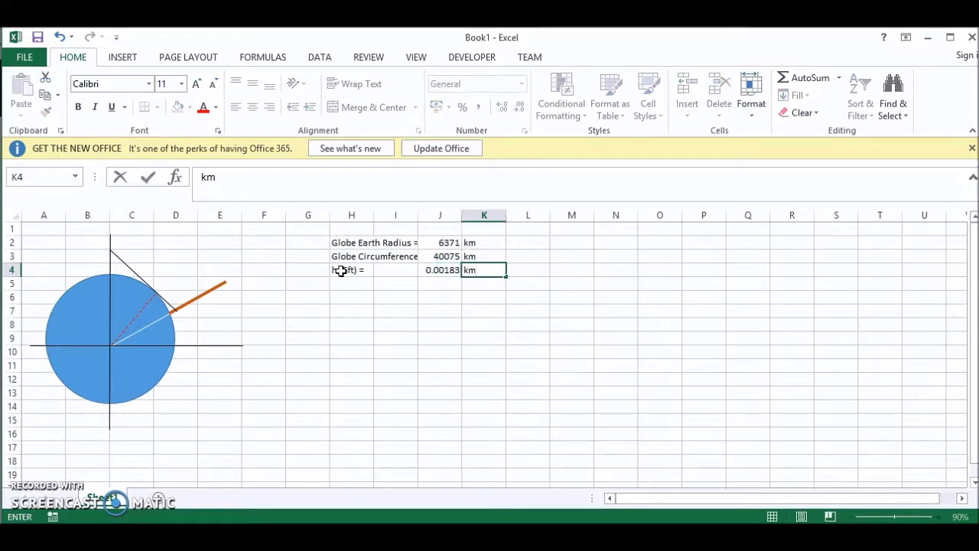
pyautogui.hotkey('ctrl', 'Return')
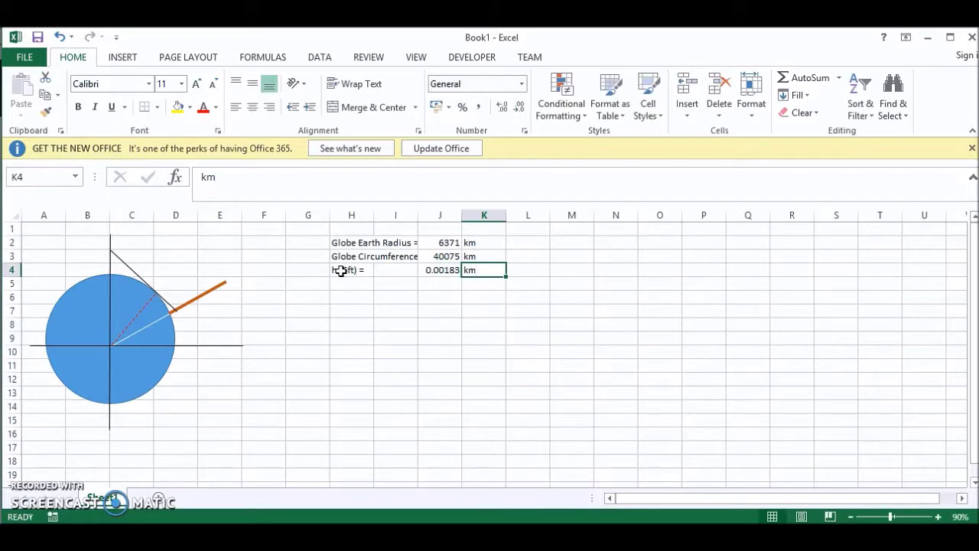
pyautogui.click(443, 270)
pyautogui.moveTo(463, 216); pyautogui.dragTo(506, 220)
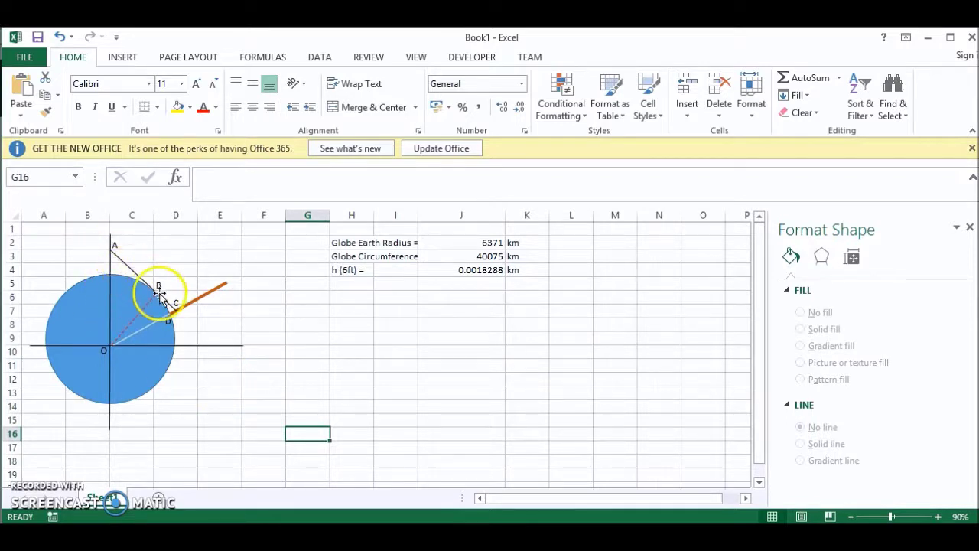
# Select cell H6 to begin the AB label.
pyautogui.click(346, 297)
# Label H6 'AB =' and start a J6 formula adding J2 and J4.
pyautogui.write('AB')
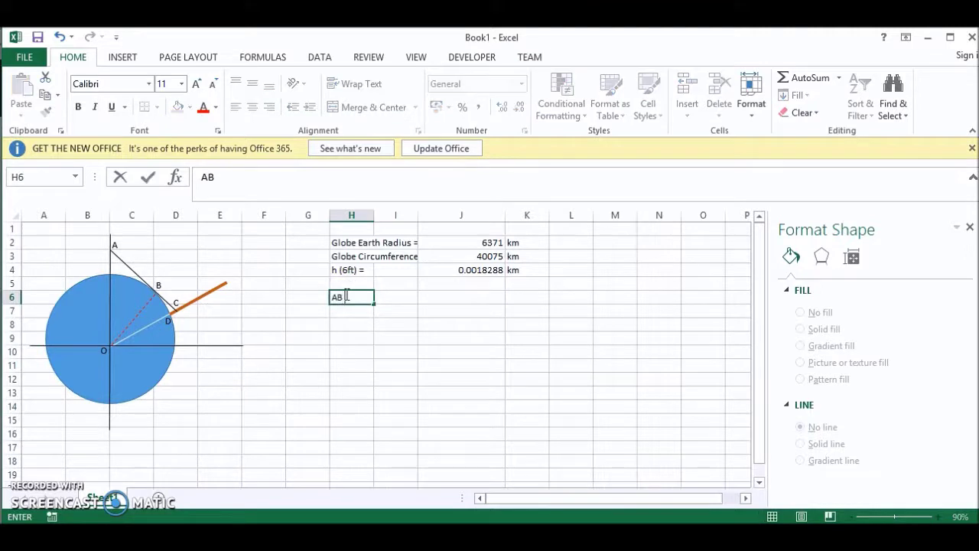
pyautogui.press('Tab')
pyautogui.press('Tab')
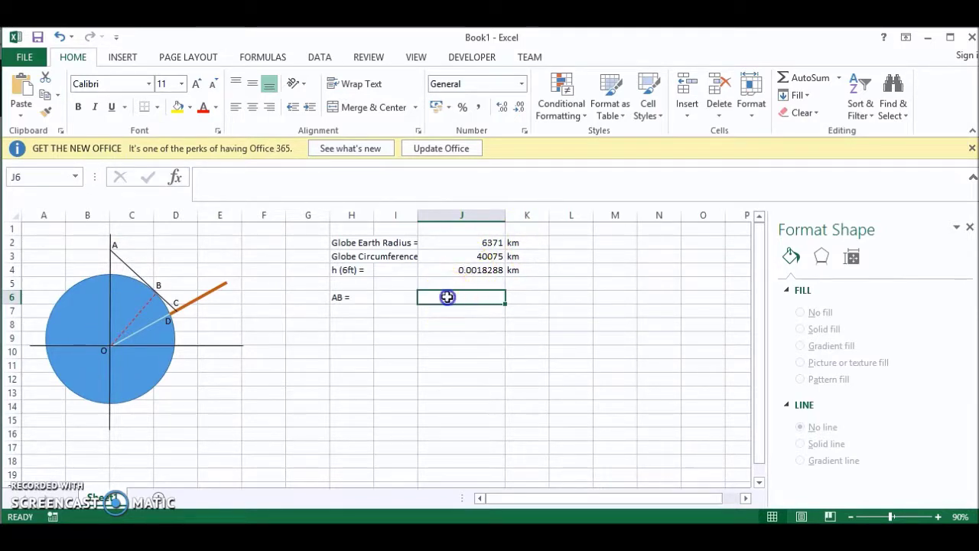
pyautogui.write('=')
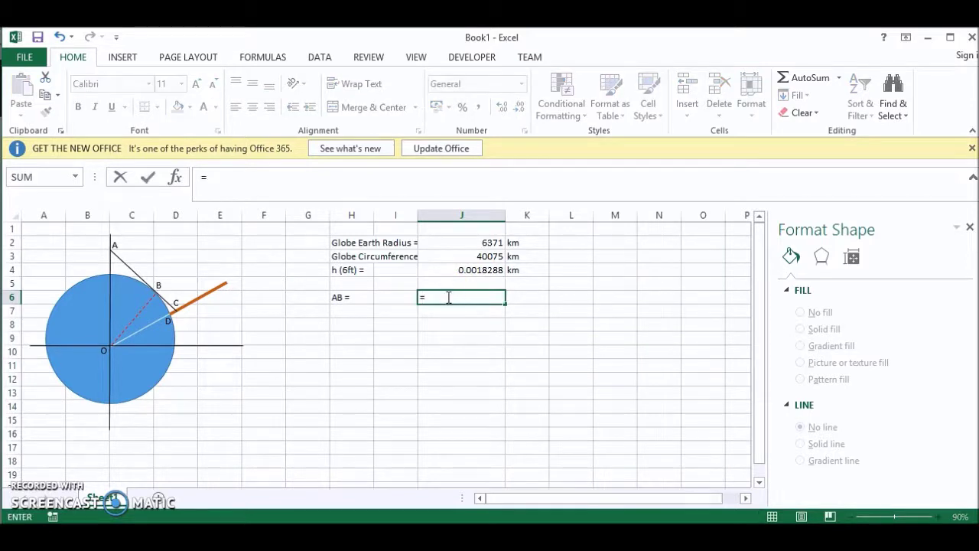
pyautogui.click(464, 243)
pyautogui.write('+')
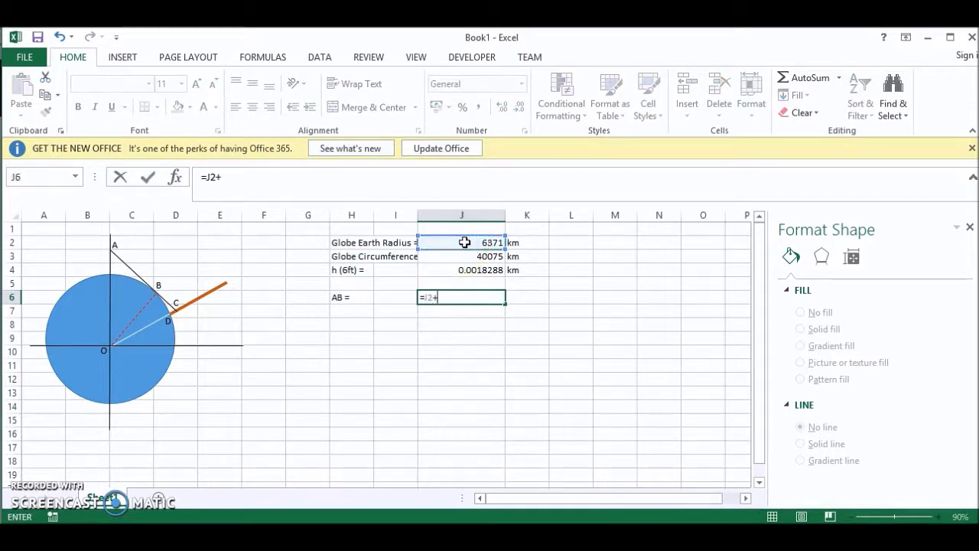
pyautogui.click(467, 268)
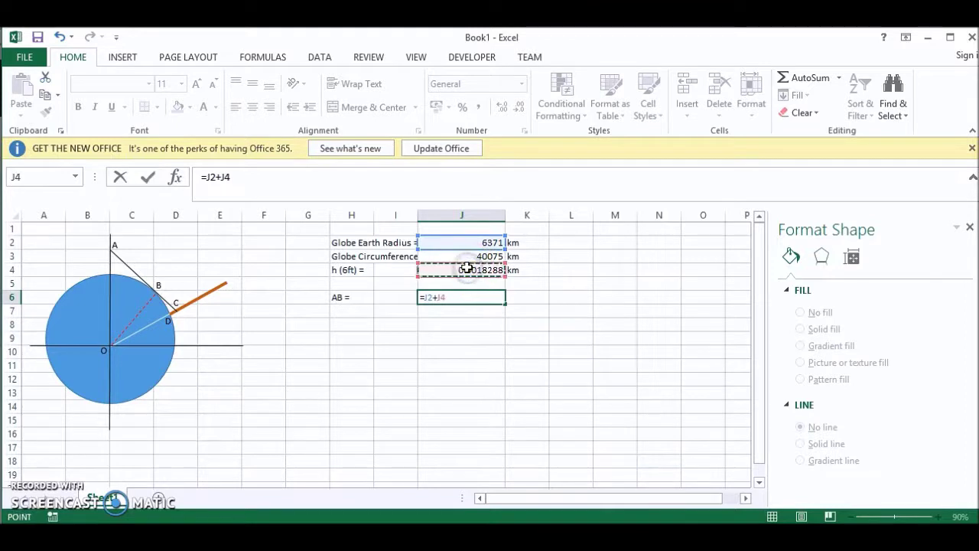
pyautogui.write(')')
# Bracket the sum to make =(J2+J4)^2 in J6, giving 40589664.3.
pyautogui.click(423, 300)
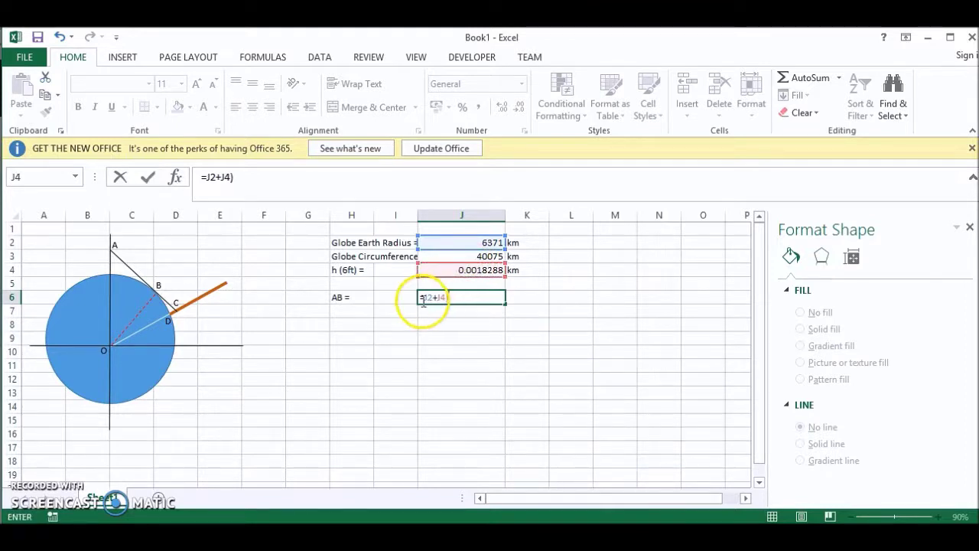
pyautogui.click(422, 299)
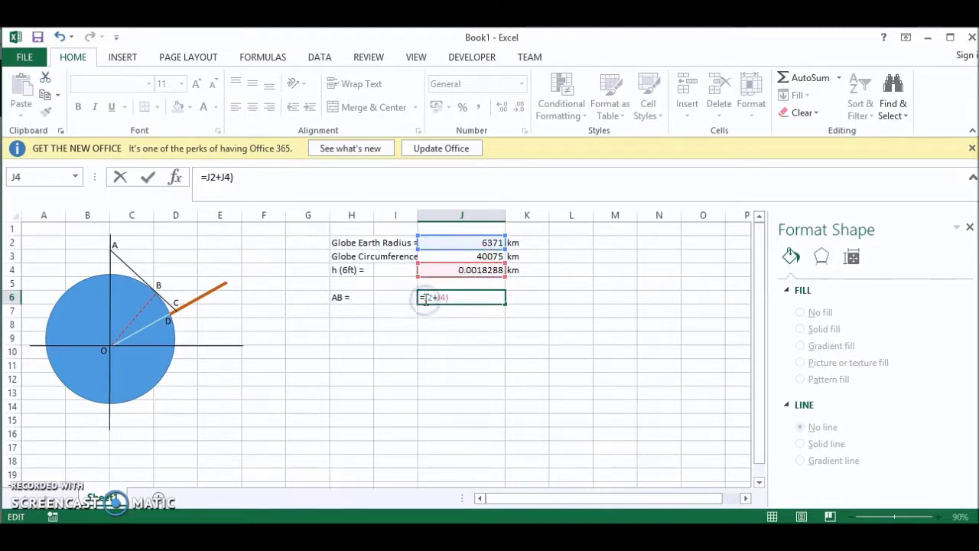
pyautogui.write('(')
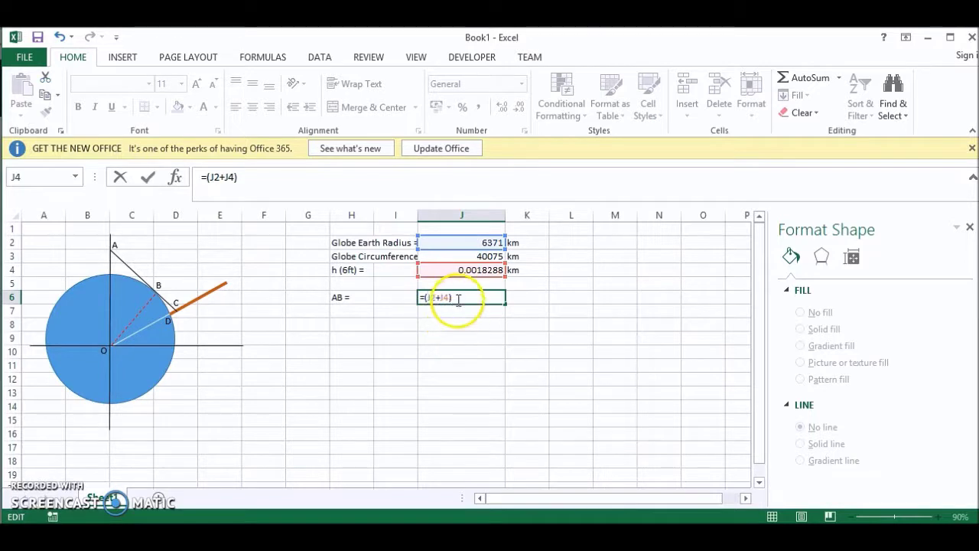
pyautogui.click(457, 300)
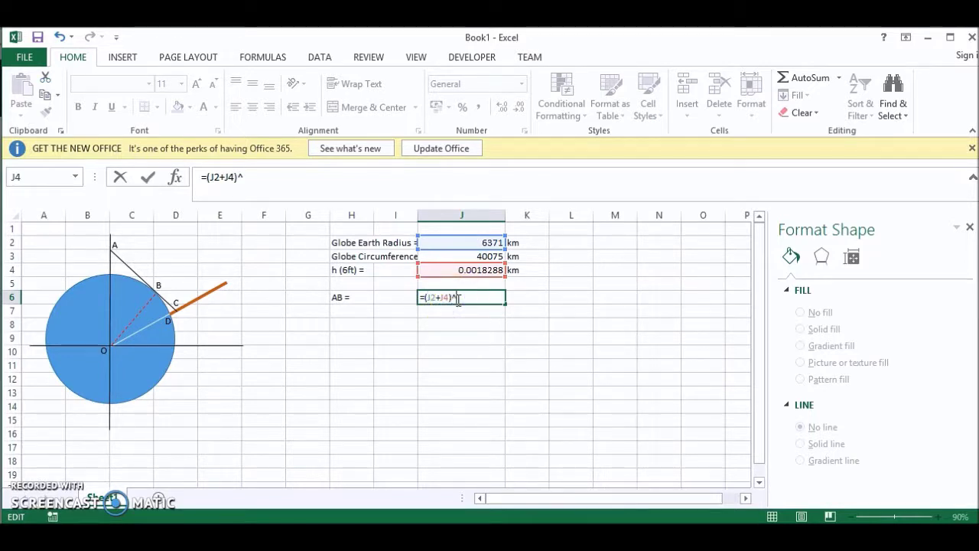
pyautogui.press('Return')
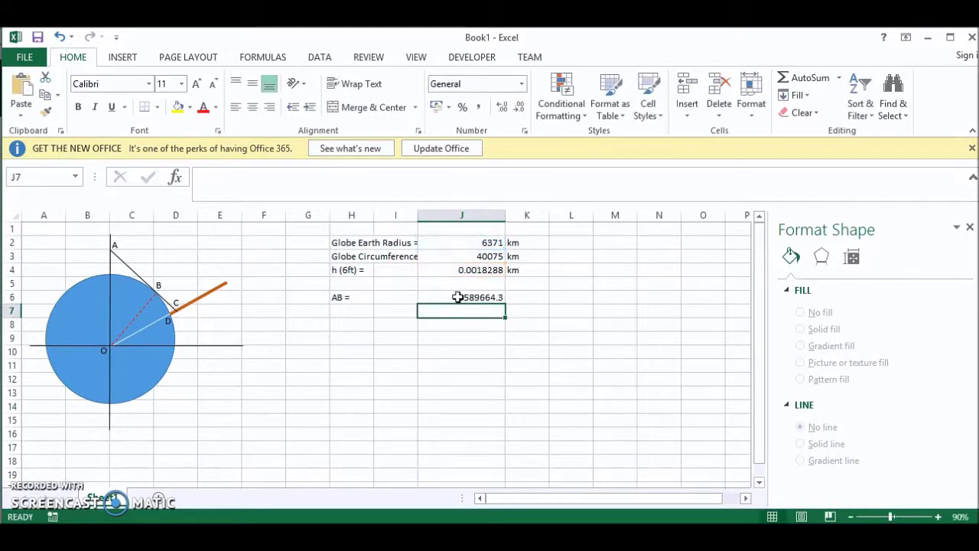
pyautogui.click(458, 297)
# Extend the J6 formula to subtract the radius squared, J2^2.
pyautogui.click(275, 187)
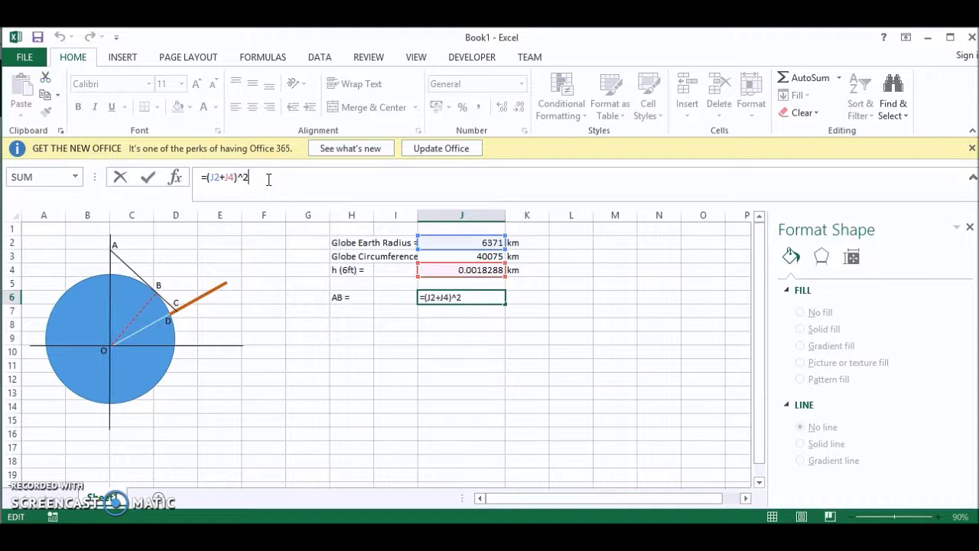
pyautogui.write('-')
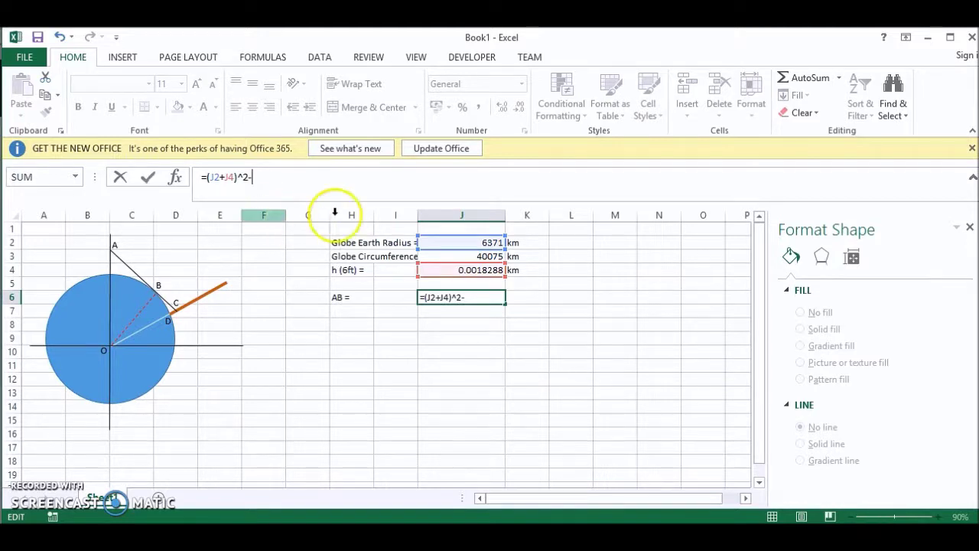
pyautogui.click(444, 241)
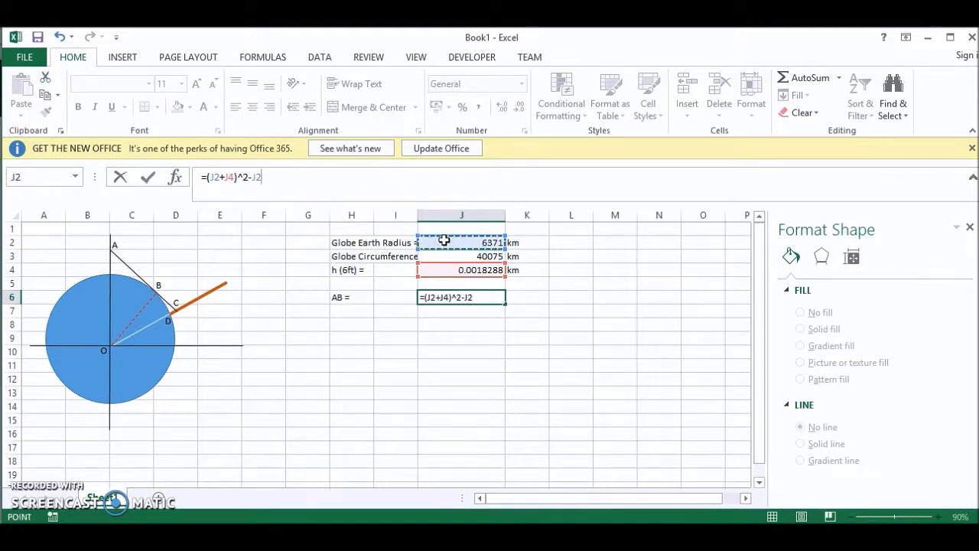
pyautogui.write('^2')
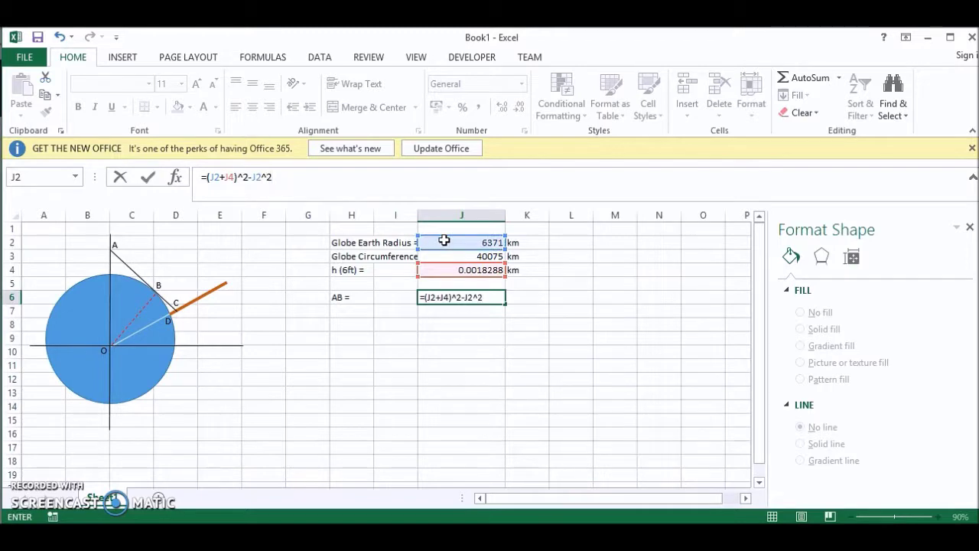
pyautogui.press('Return')
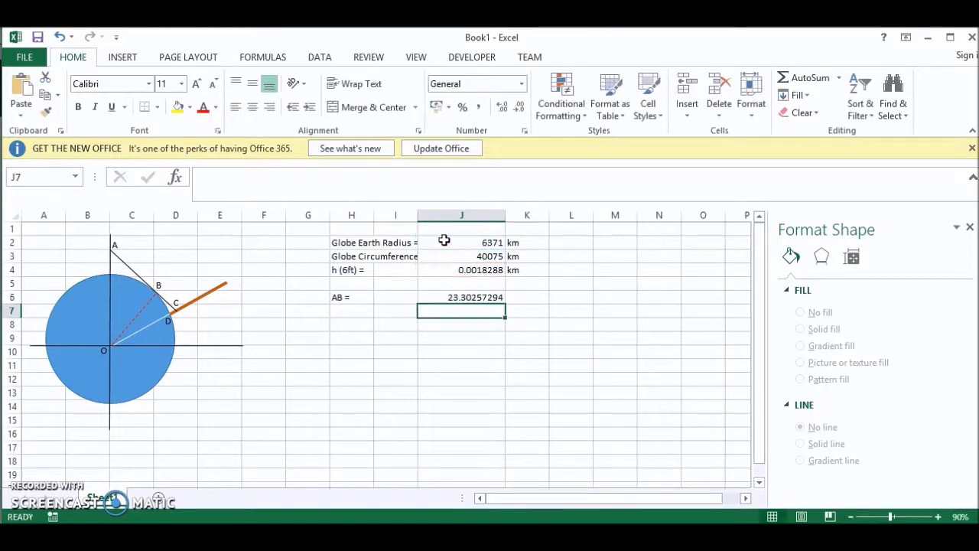
# Wrap the J6 formula as =SQRT((J2+J4)^2-J2^2), giving 4.827273862.
pyautogui.click(455, 296)
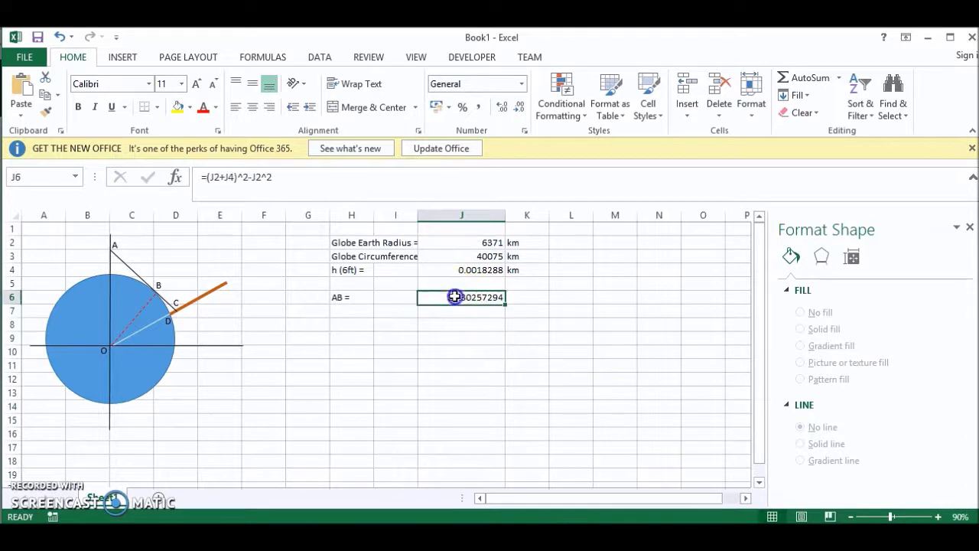
pyautogui.click(207, 177)
pyautogui.write('(')
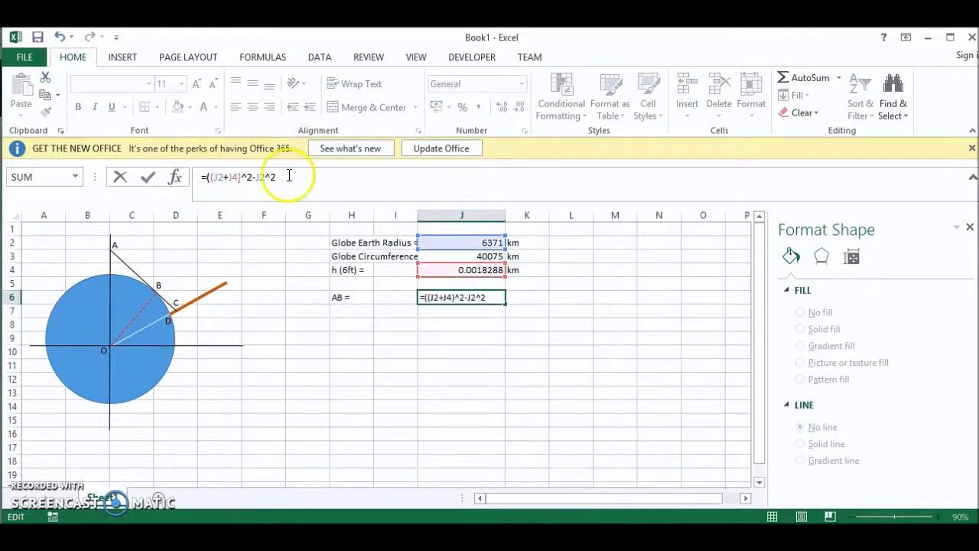
pyautogui.click(289, 176)
pyautogui.write(')')
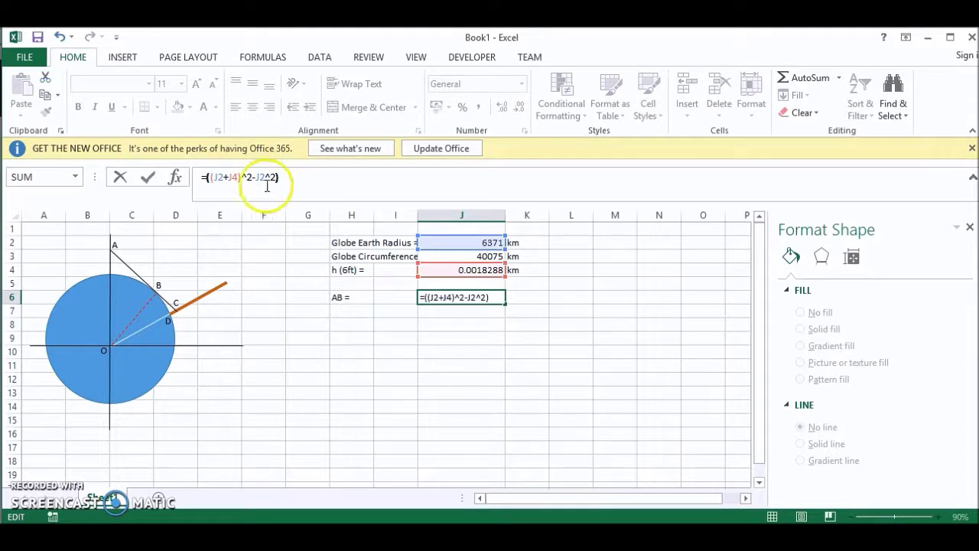
pyautogui.click(205, 178)
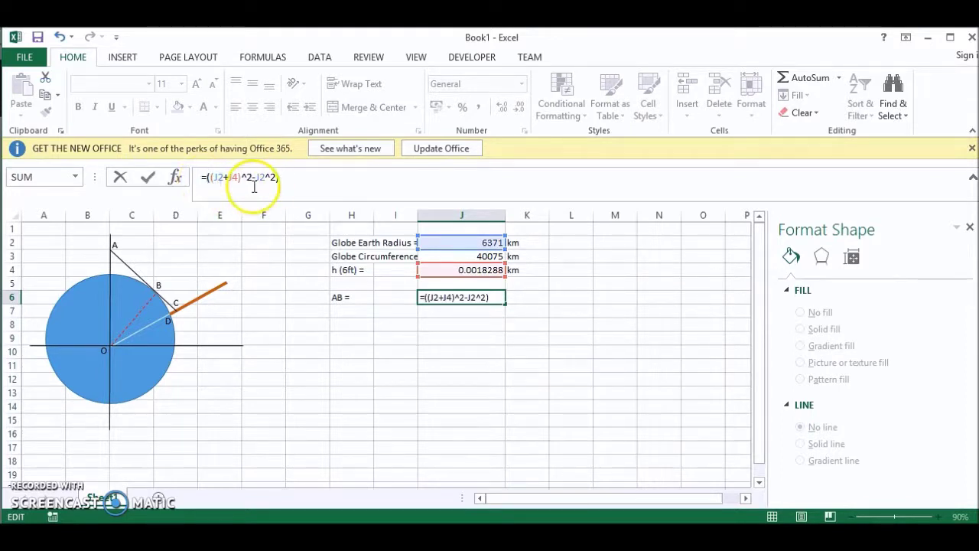
pyautogui.write('sq')
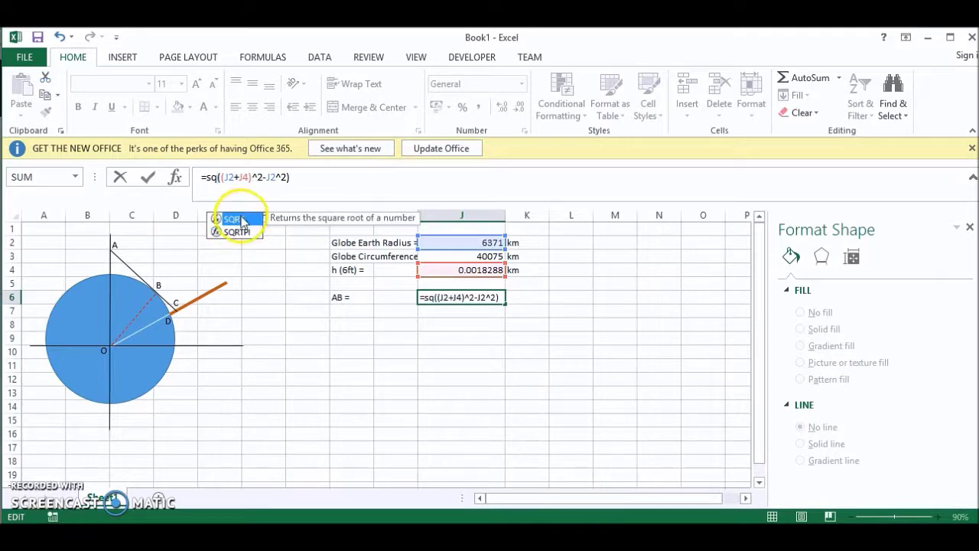
pyautogui.click(240, 220)
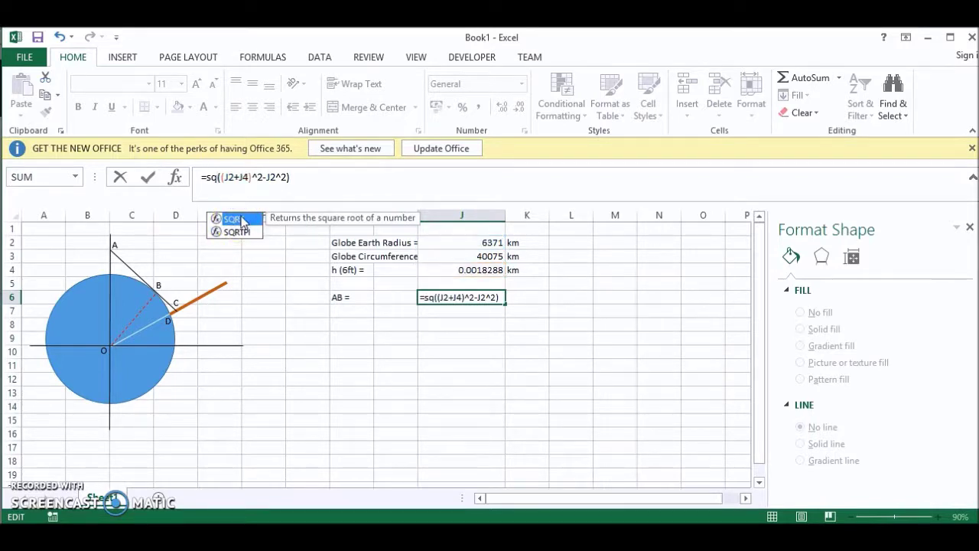
pyautogui.click(218, 177)
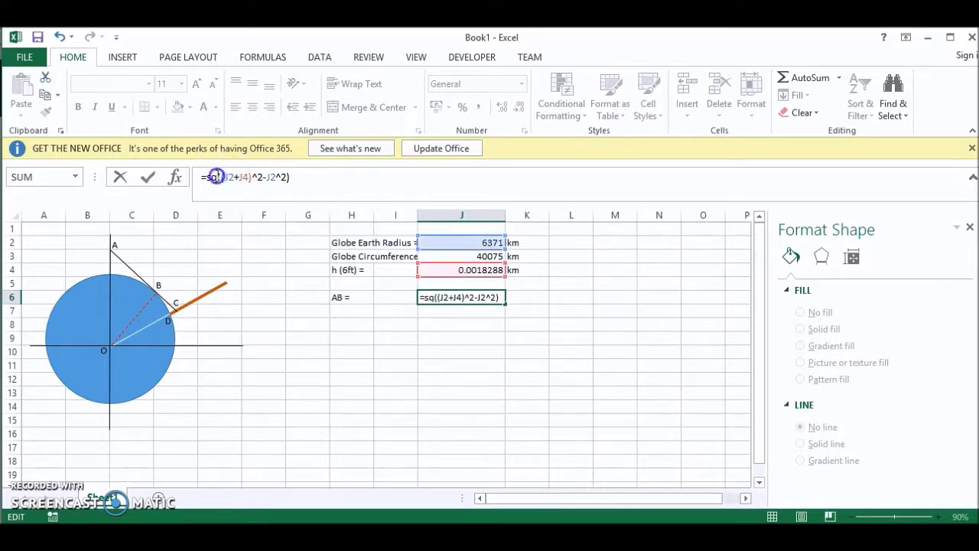
pyautogui.write('rt')
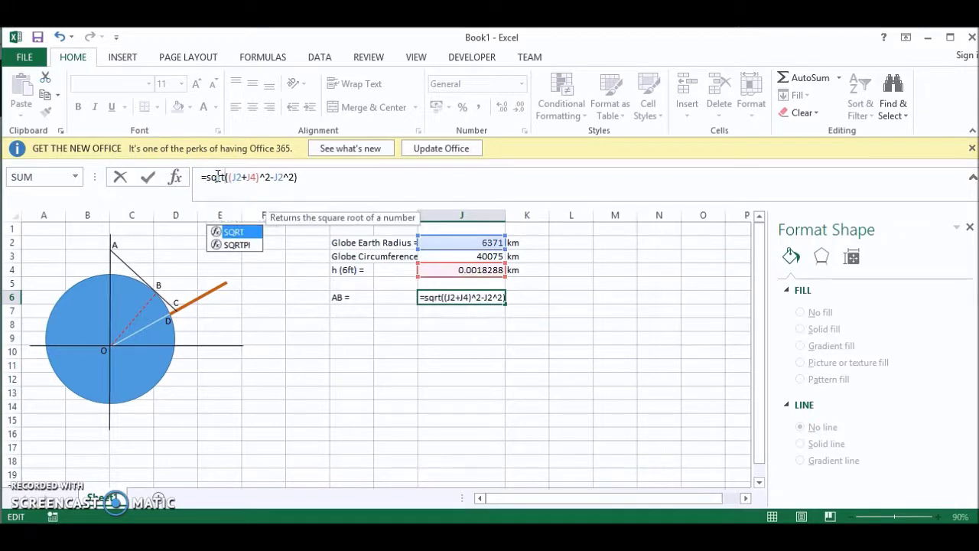
pyautogui.press('Return')
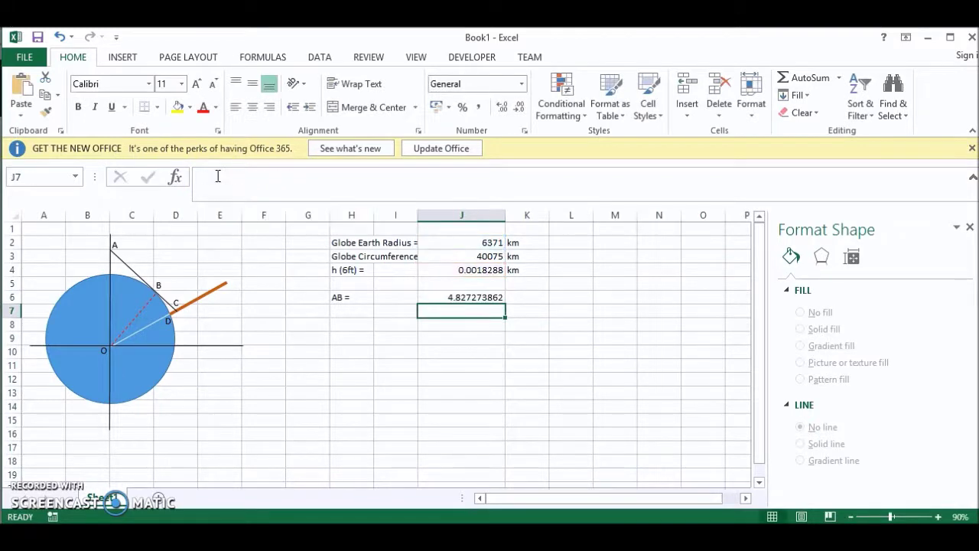
# Enter the unit km in K6 beside the AB result.
pyautogui.click(521, 297)
pyautogui.write('km')
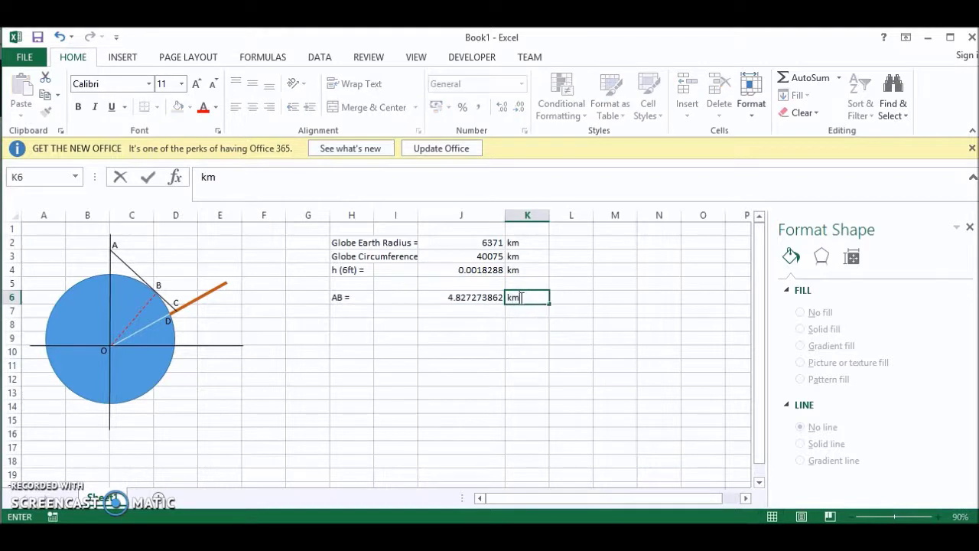
pyautogui.click(397, 472)
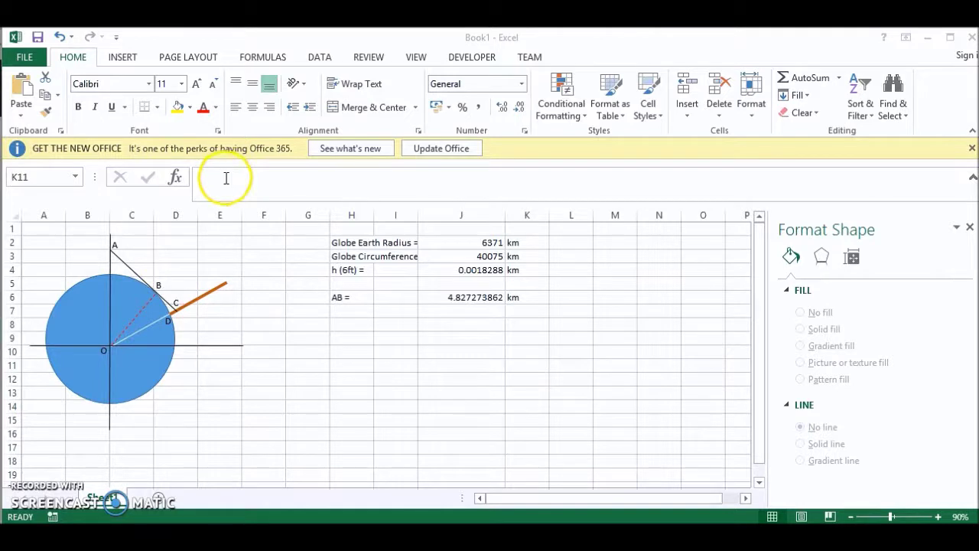
# Draw a blue rectangle from the Shapes gallery spanning roughly H8 to L13.
pyautogui.click(122, 57)
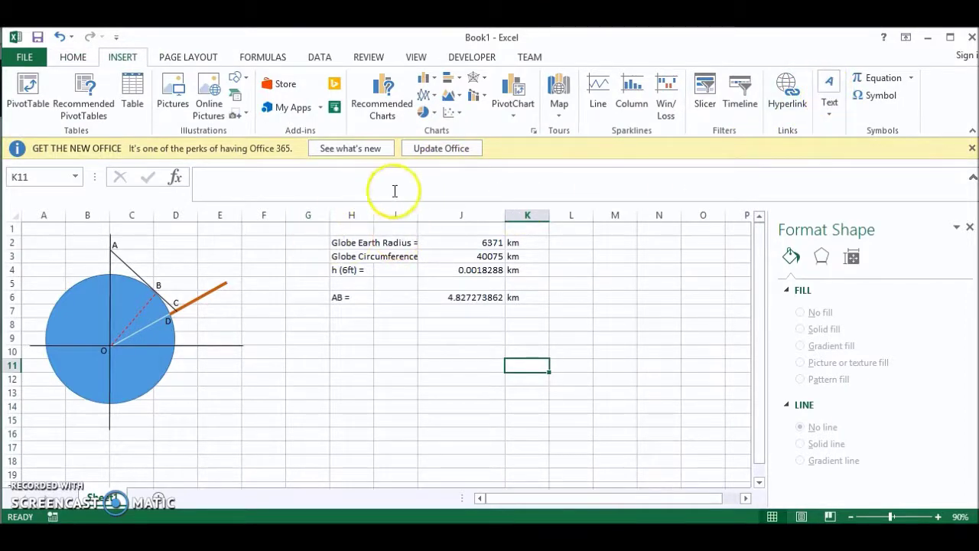
pyautogui.click(238, 81)
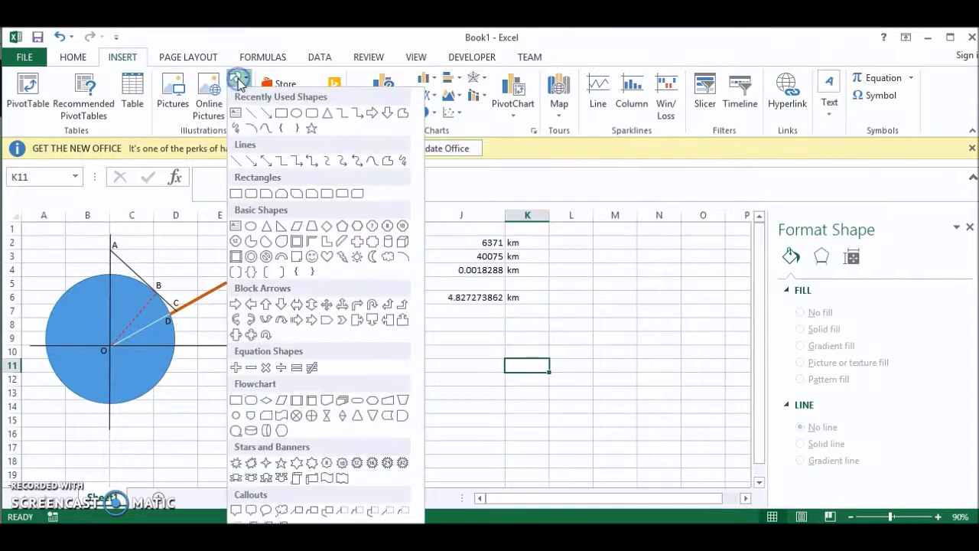
pyautogui.click(289, 120)
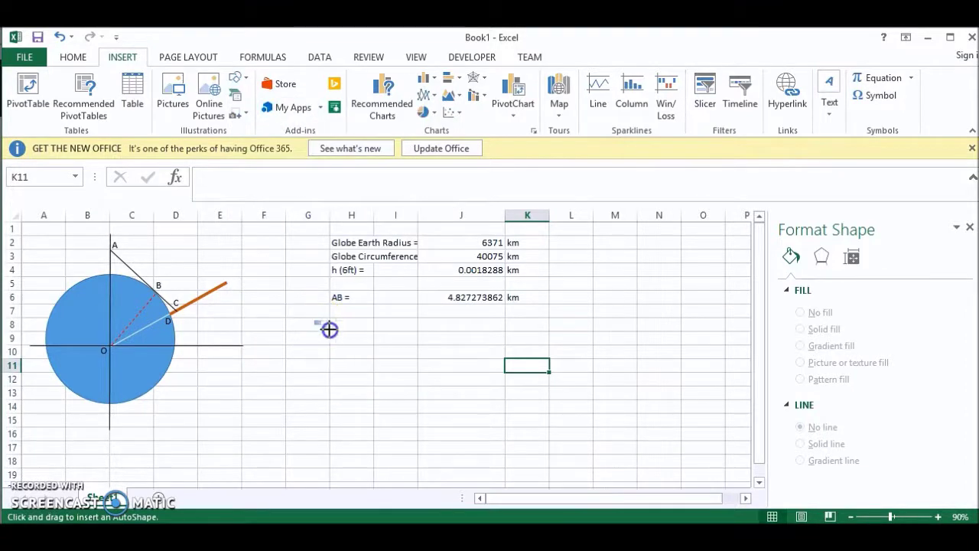
pyautogui.moveTo(314, 320); pyautogui.dragTo(563, 395)
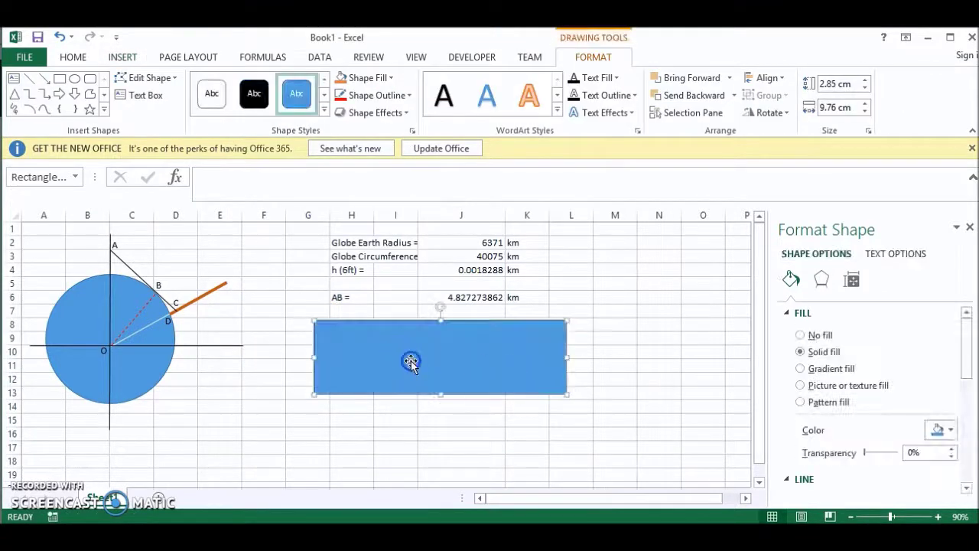
# Type 'cos AOB = OB/OA' and 'angle AOB = cos^-1(OB/OA)' into the rectangle.
pyautogui.rightClick(410, 361)
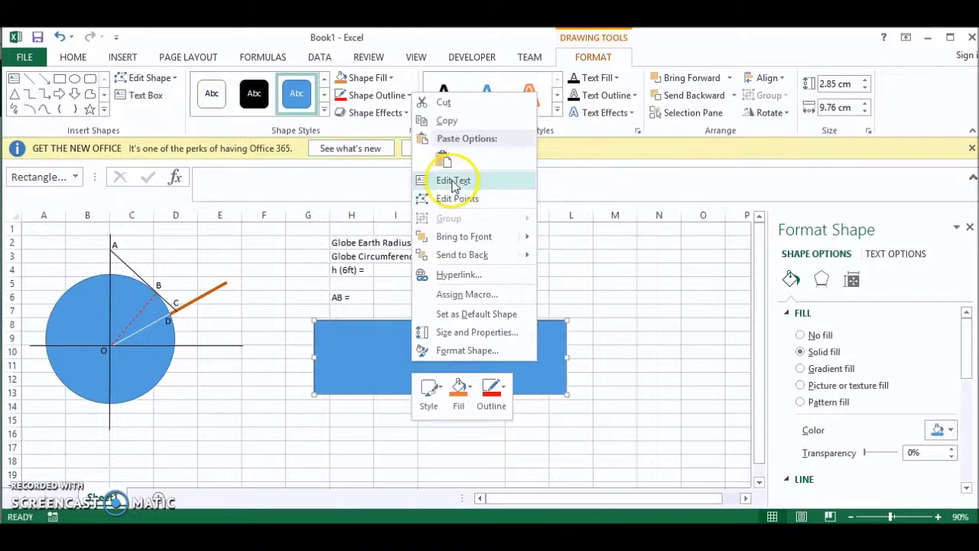
pyautogui.click(452, 182)
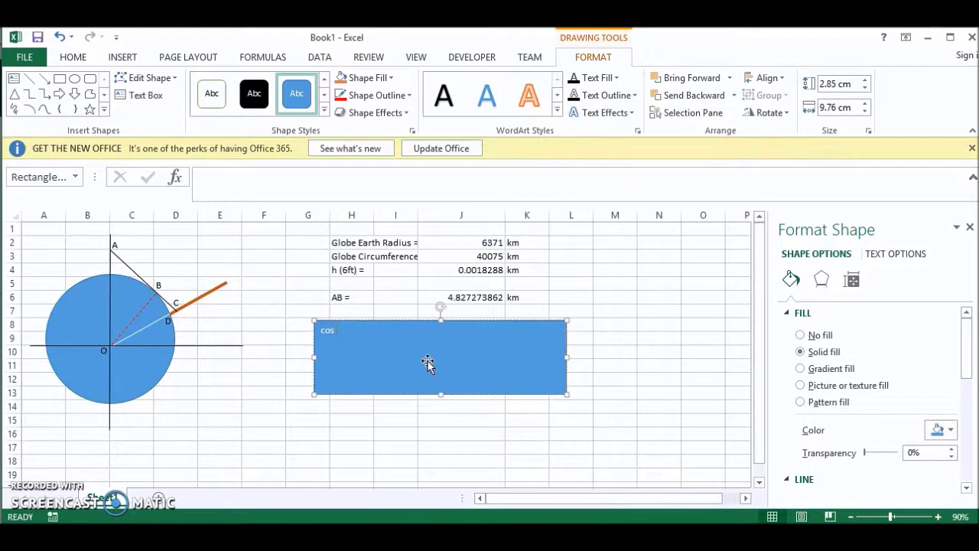
pyautogui.write('AOB')
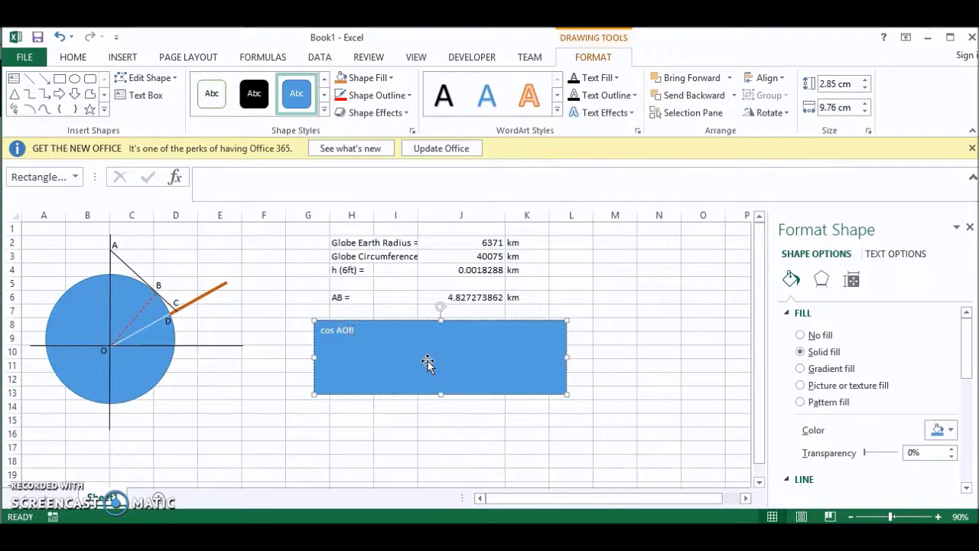
pyautogui.write(' = (')
pyautogui.write('O')
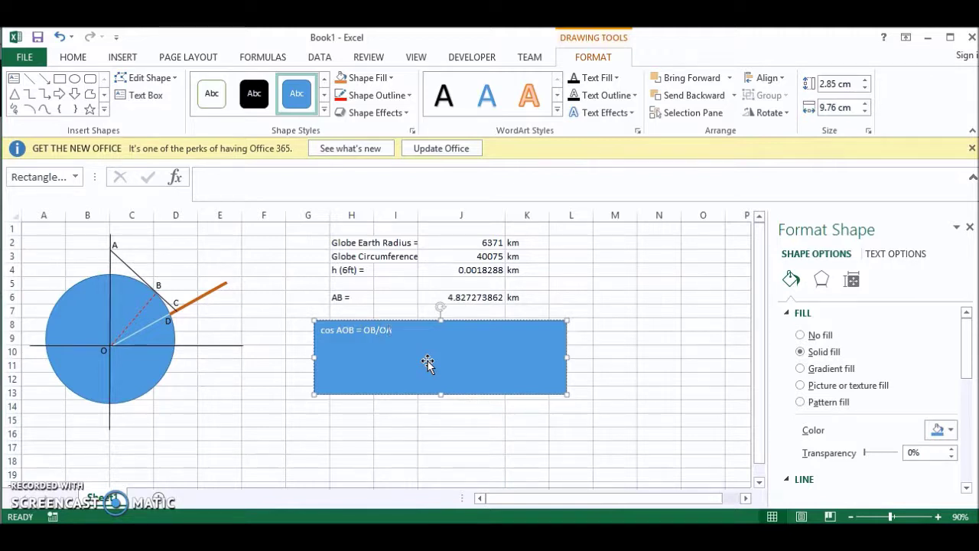
pyautogui.write('A')
pyautogui.press('Return')
pyautogui.write('(OB/OA')
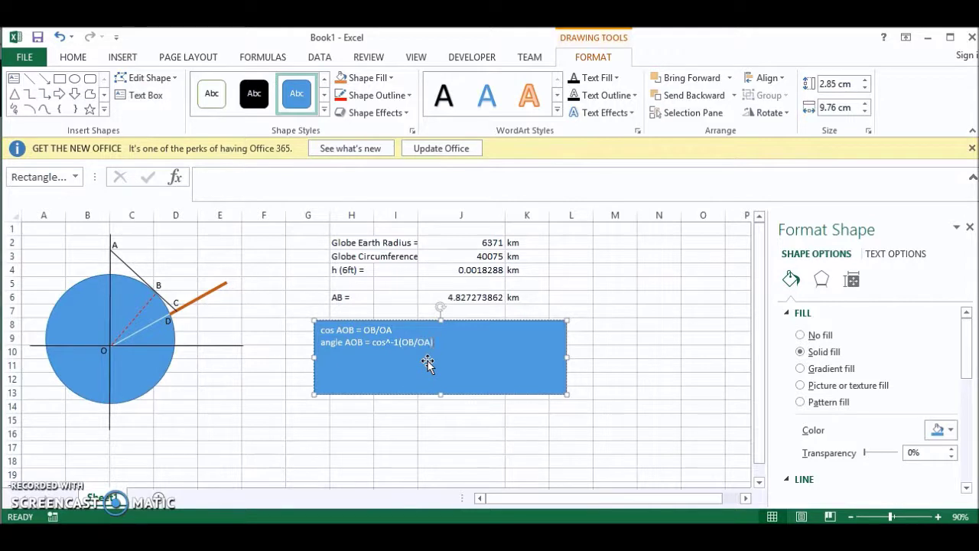
# Shrink the note box to fit its text and position it under row 8.
pyautogui.click(452, 374)
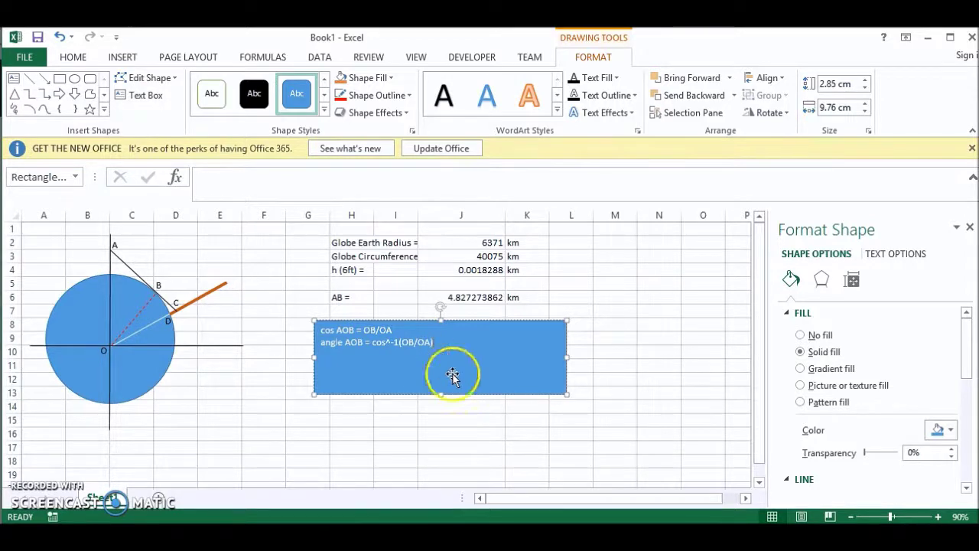
pyautogui.click(568, 395)
pyautogui.moveTo(565, 393); pyautogui.dragTo(444, 361)
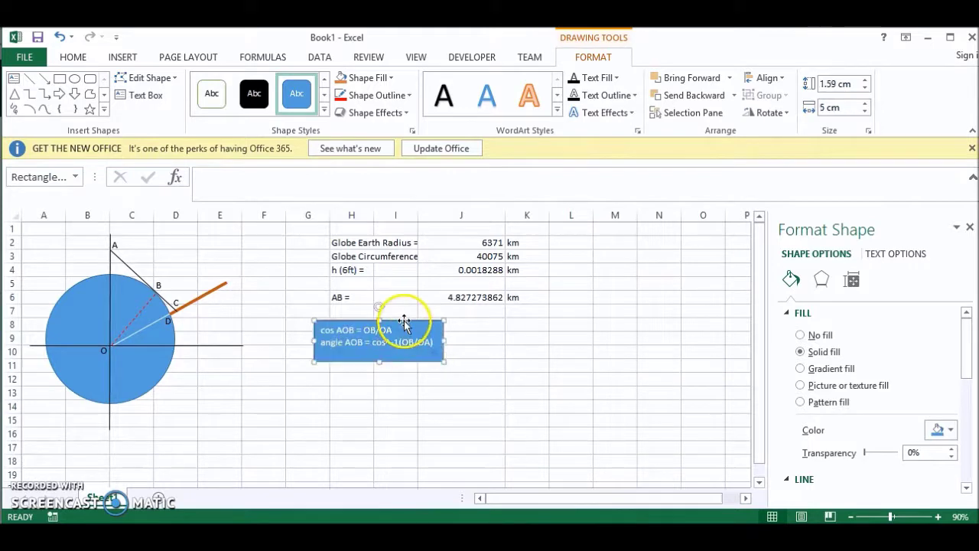
pyautogui.moveTo(404, 320); pyautogui.dragTo(419, 333)
pyautogui.click(365, 327)
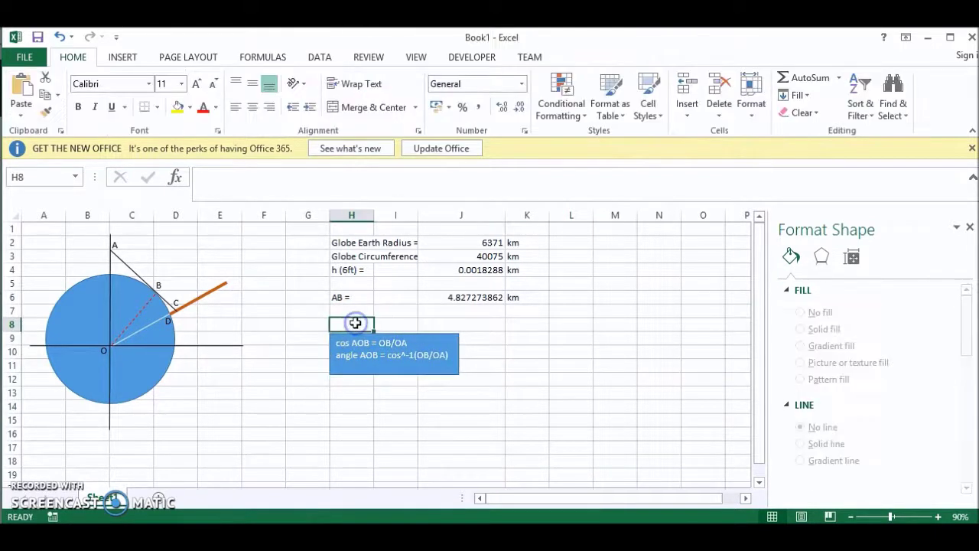
# Add an 'Angle AOB:' heading in H8 and an 'angle AOB =' label in H13.
pyautogui.write('Angle AOB:')
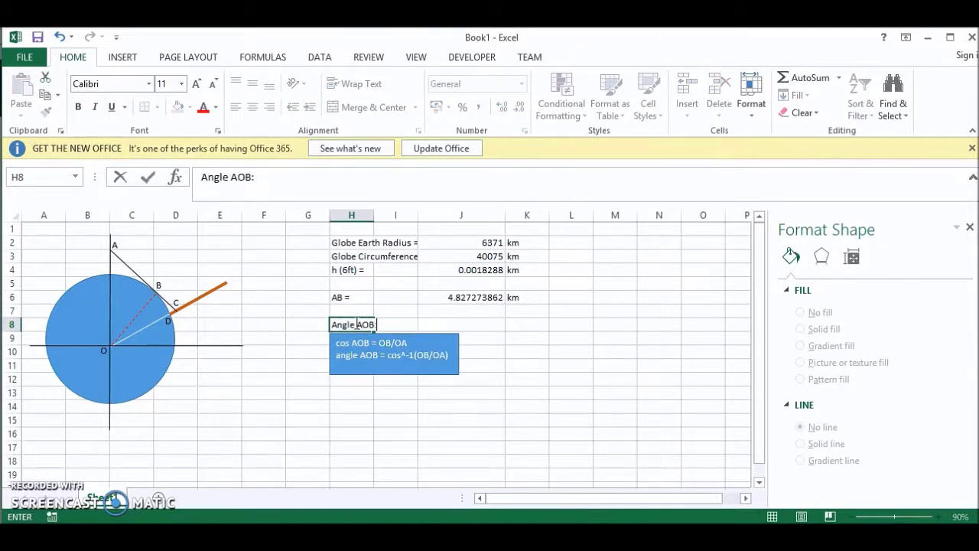
pyautogui.click(393, 420)
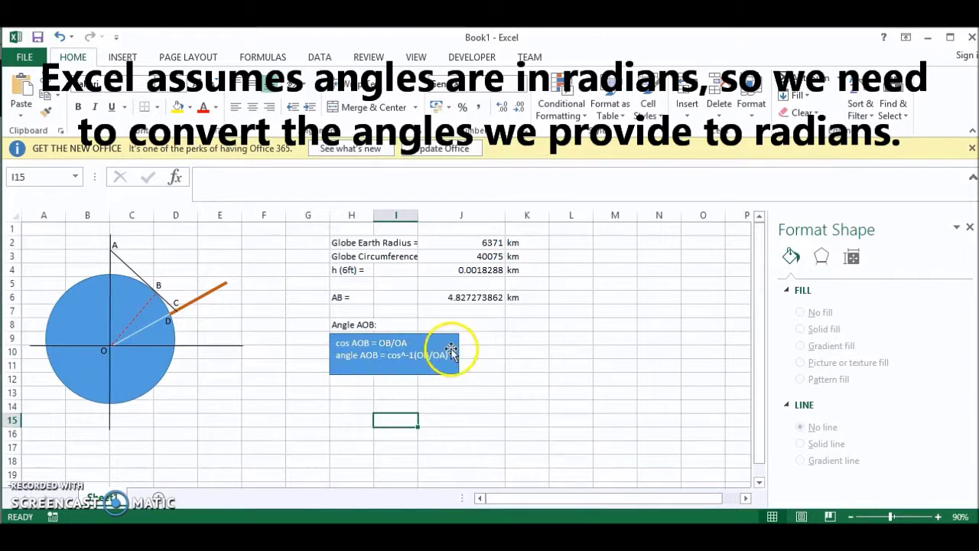
pyautogui.click(352, 393)
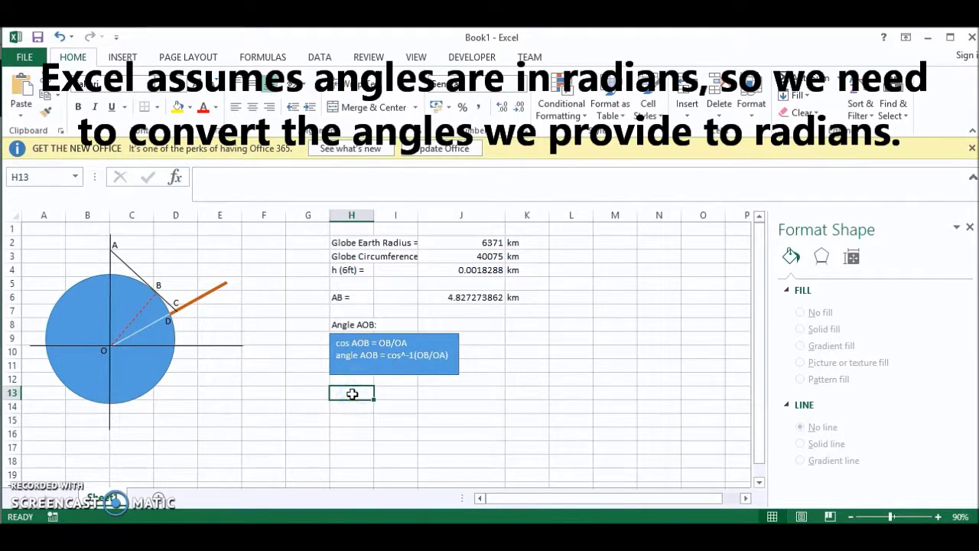
pyautogui.write('angle A')
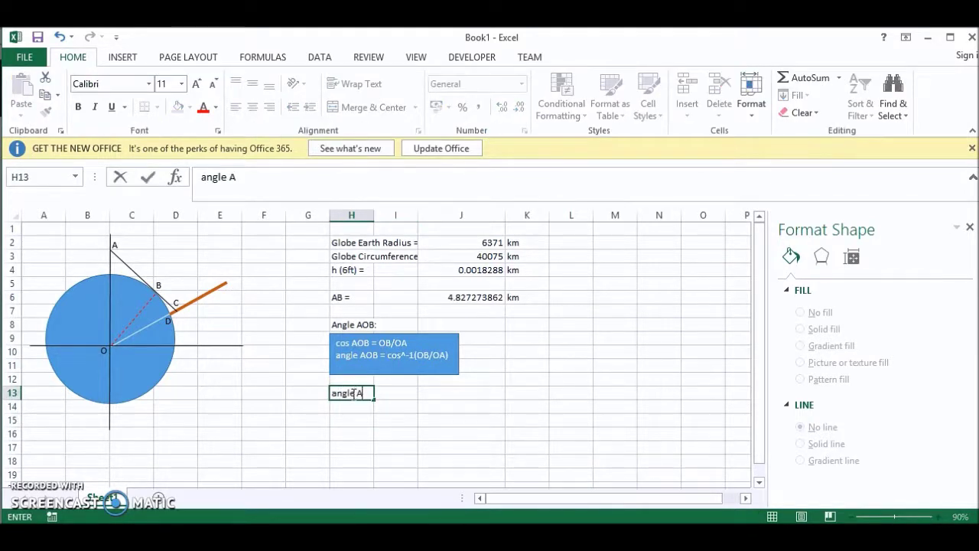
pyautogui.write('OB =')
pyautogui.click(432, 391)
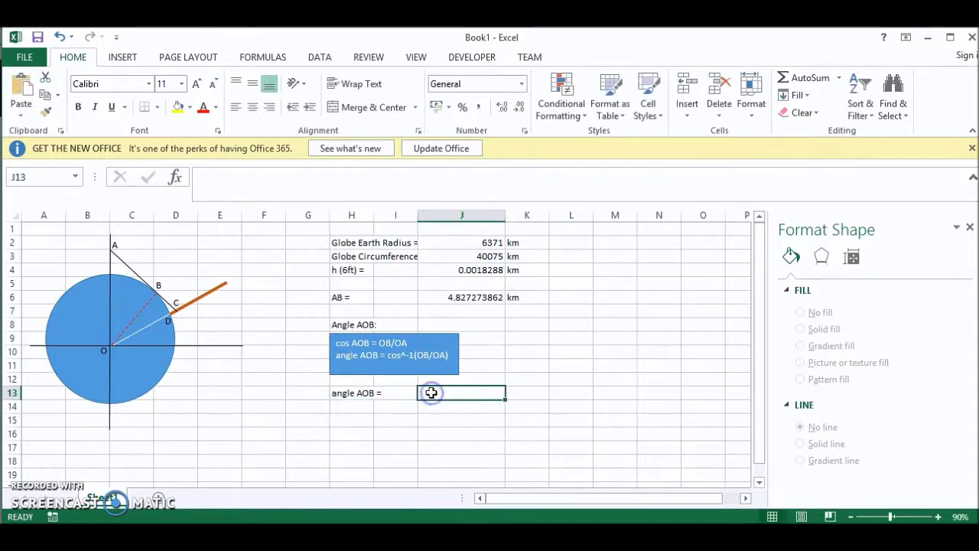
pyautogui.write('acos')
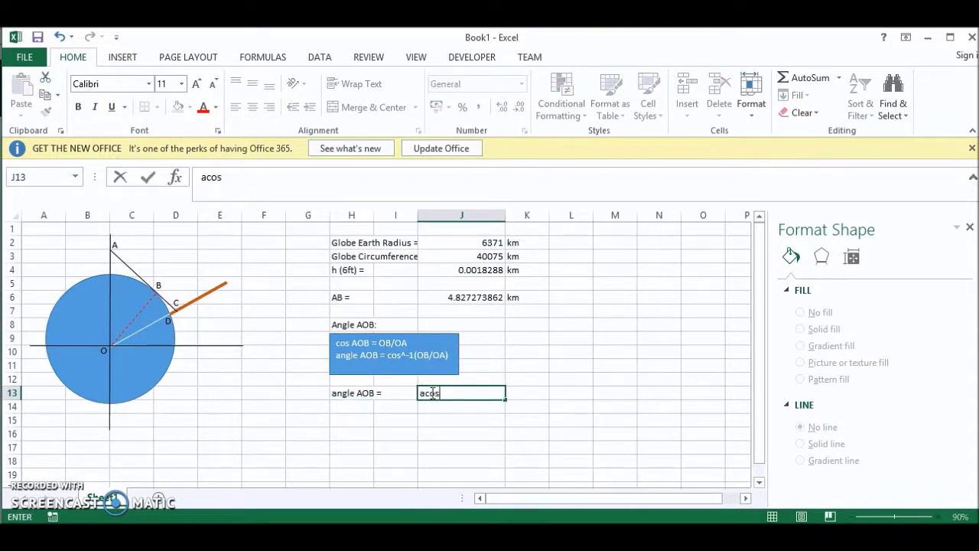
# Enter =ACOS(J2/(J2+J4)) in J13, accepting Excel's correction, giving about 0.00075 radians.
pyautogui.press('BackSpace')
pyautogui.press('BackSpace')
pyautogui.press('BackSpace')
pyautogui.press('BackSpace')
pyautogui.write('=acos')
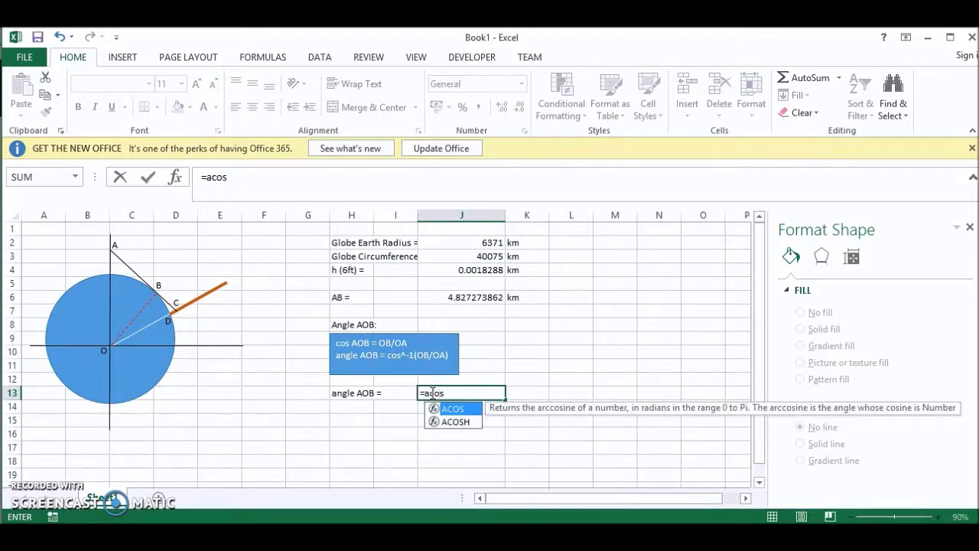
pyautogui.write('(')
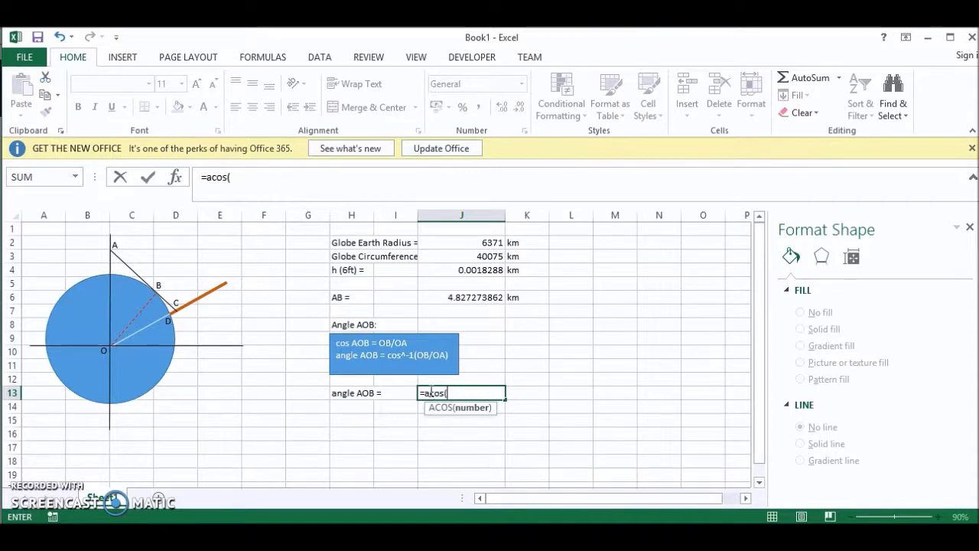
pyautogui.click(466, 243)
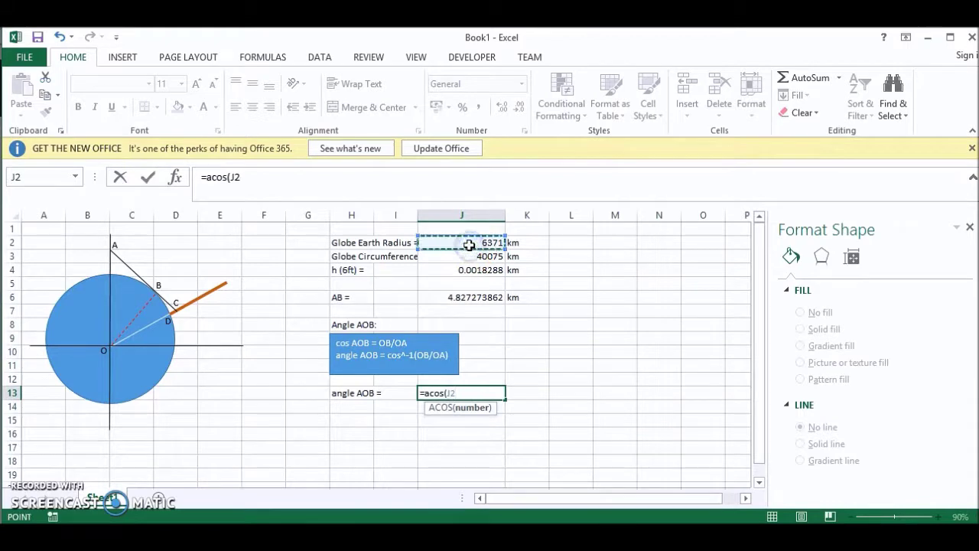
pyautogui.write('/')
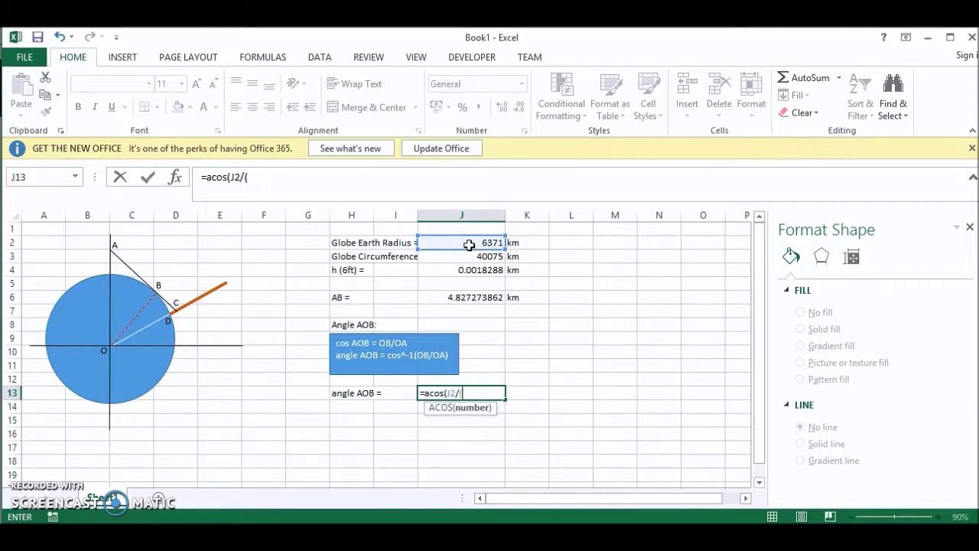
pyautogui.write('(')
pyautogui.click(468, 244)
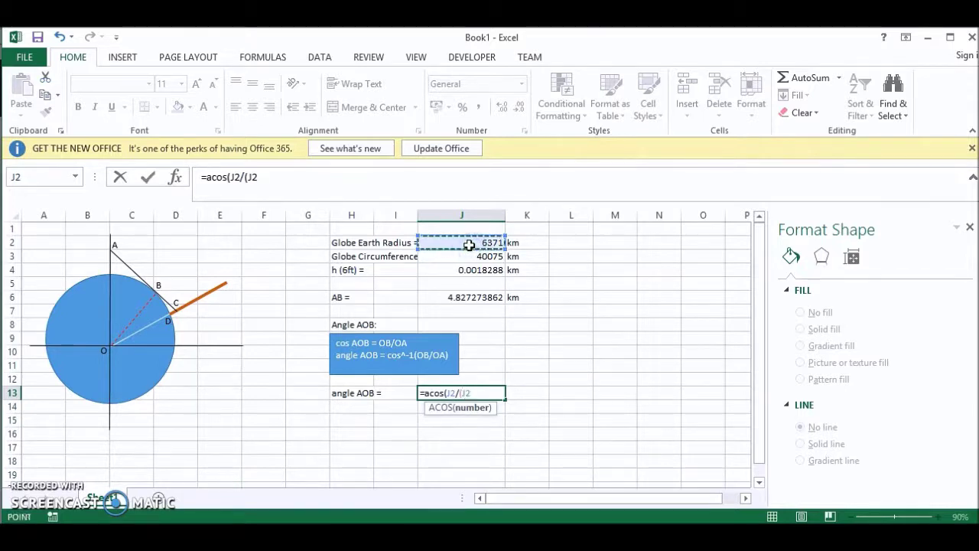
pyautogui.write('+')
pyautogui.click(468, 269)
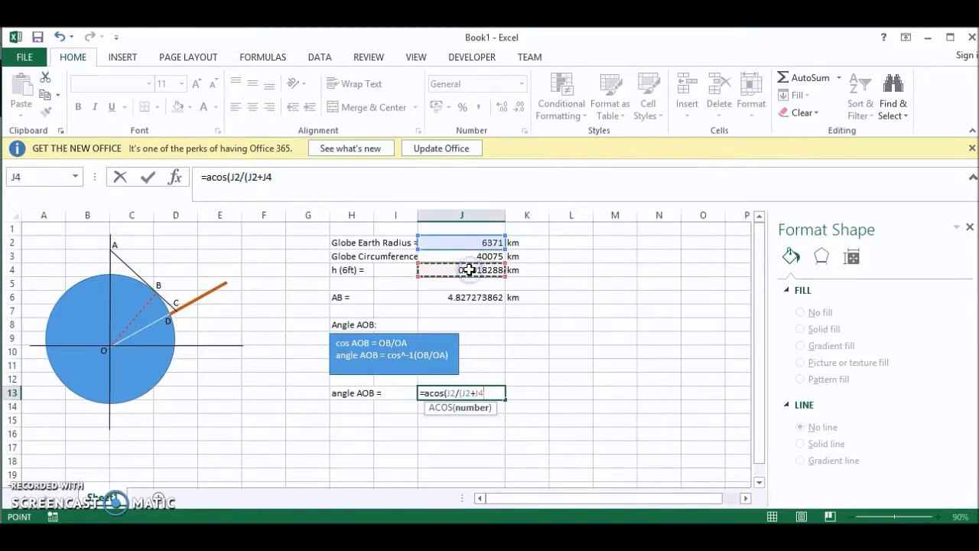
pyautogui.write(')')
pyautogui.press('Return')
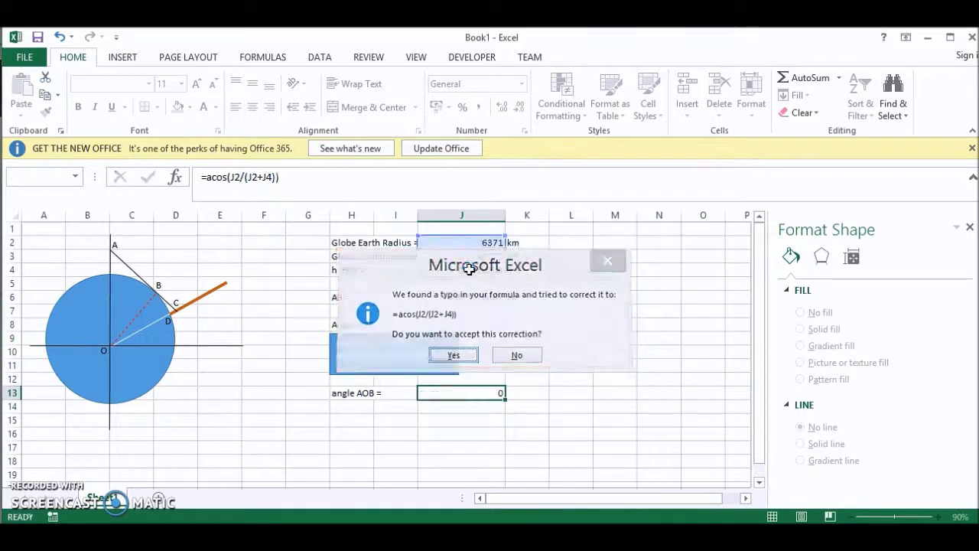
pyautogui.press('Return')
pyautogui.click(477, 390)
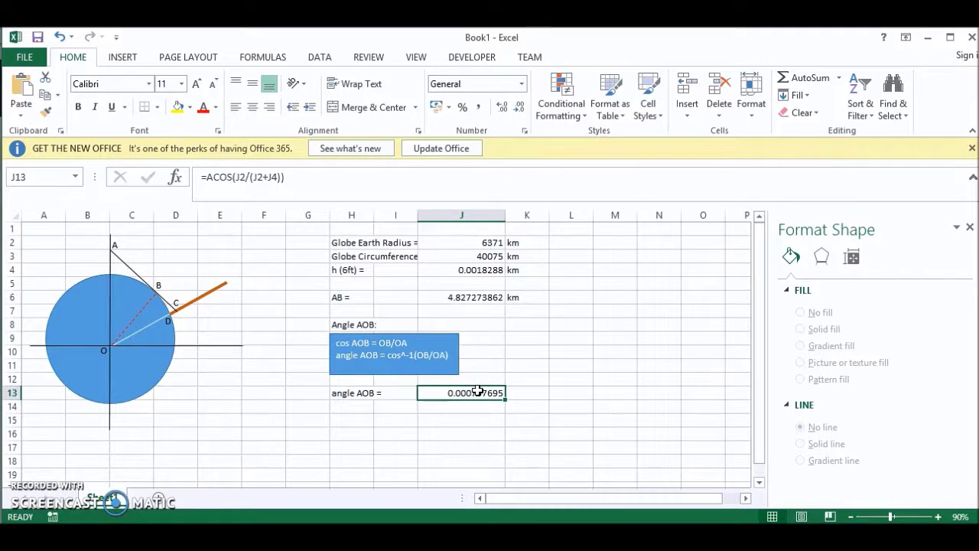
pyautogui.click(479, 392)
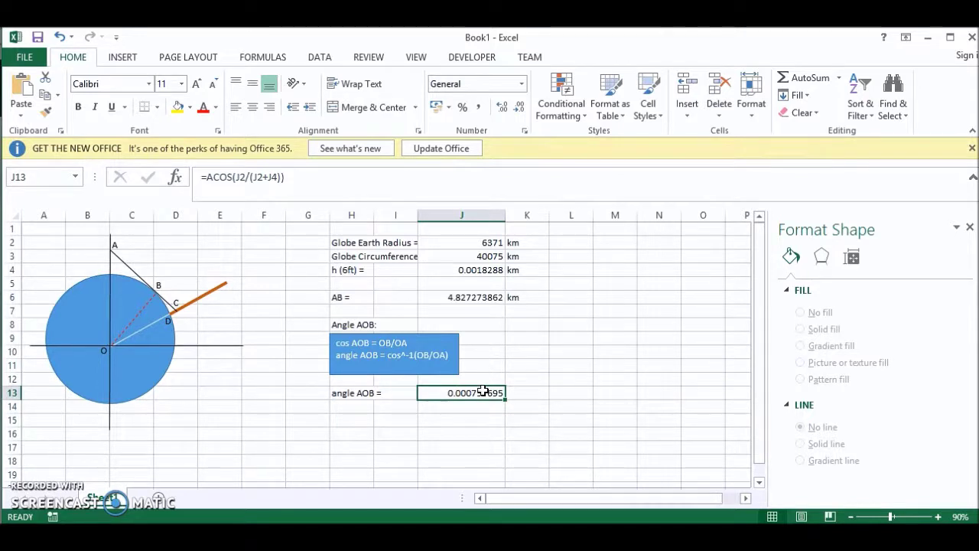
# Append *360/(2*pi()) to the angle AOB formula in J13 to convert it to degrees, giving 0.043412709.
pyautogui.click(464, 406)
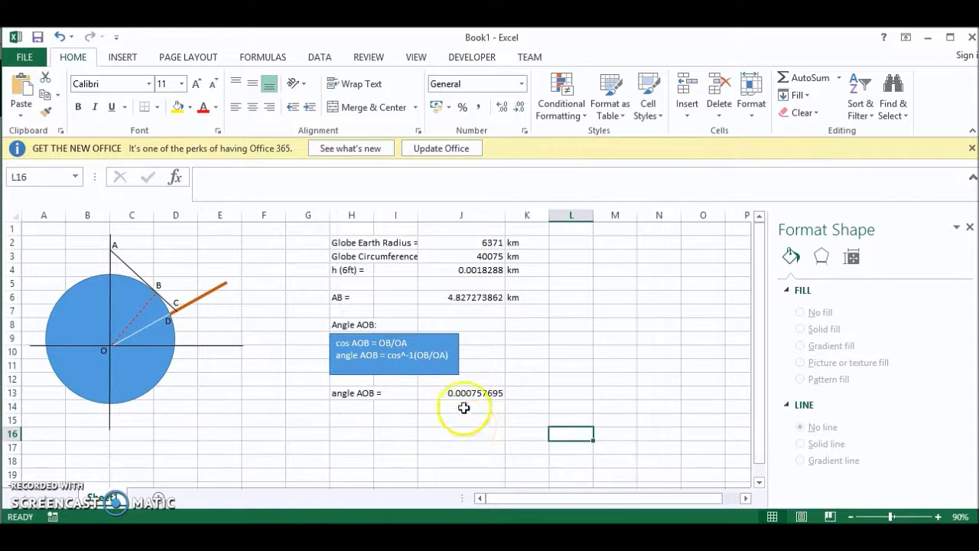
pyautogui.click(465, 393)
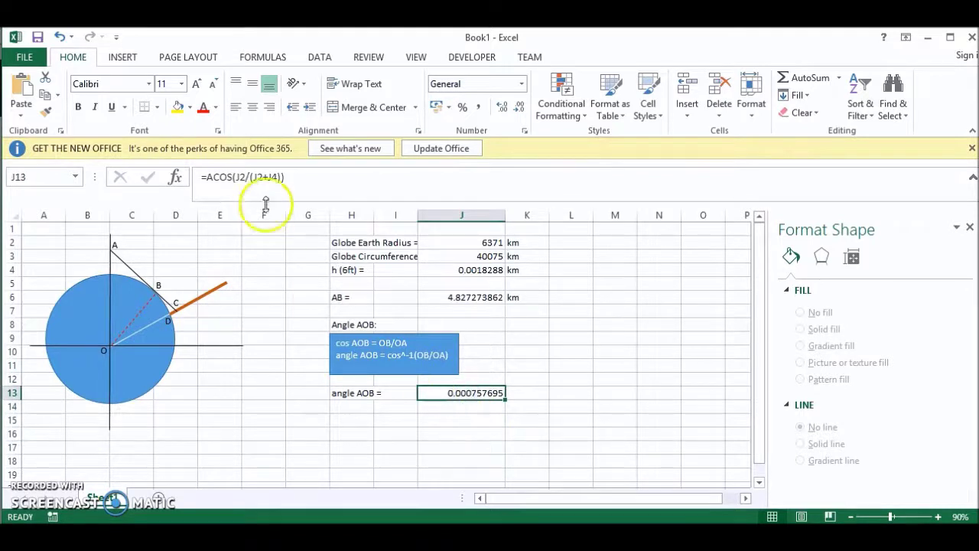
pyautogui.click(295, 179)
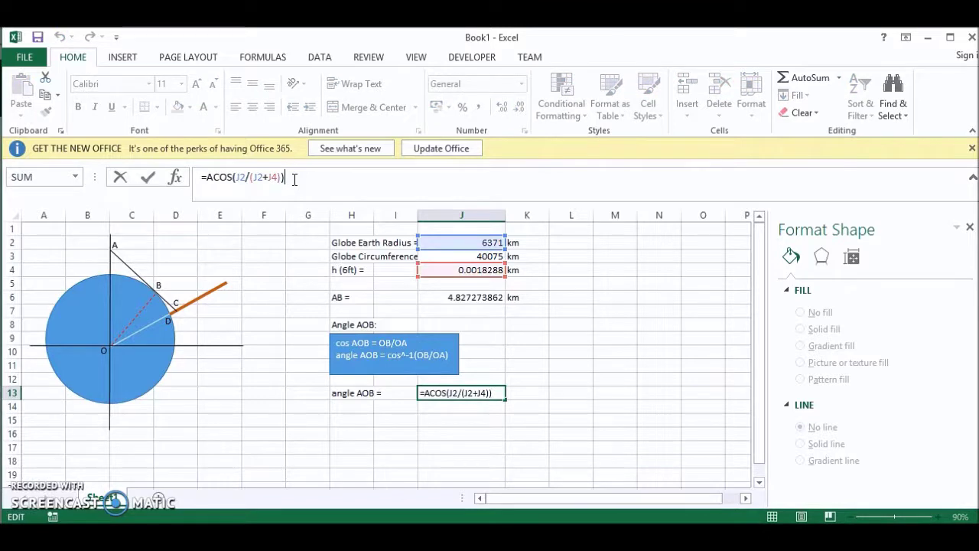
pyautogui.write('*360')
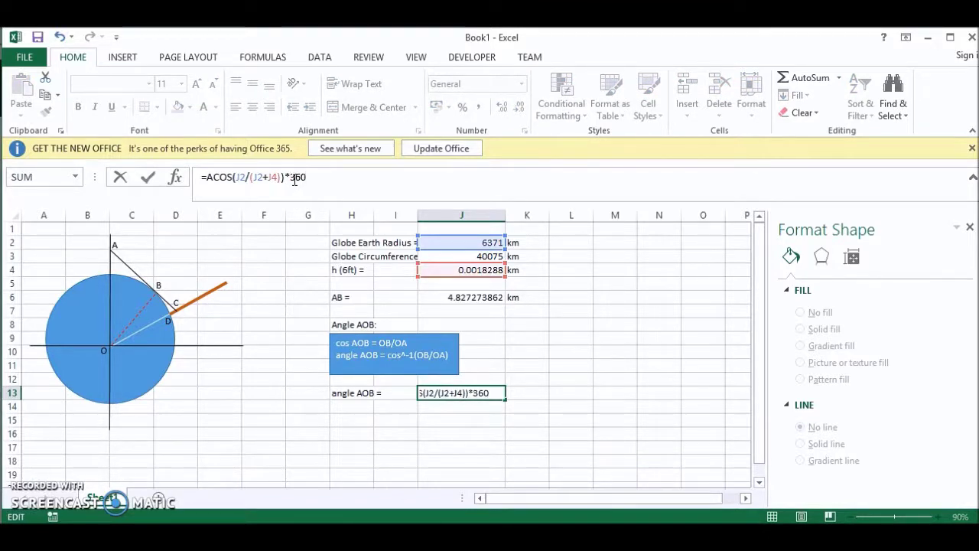
pyautogui.write('/(2*pi')
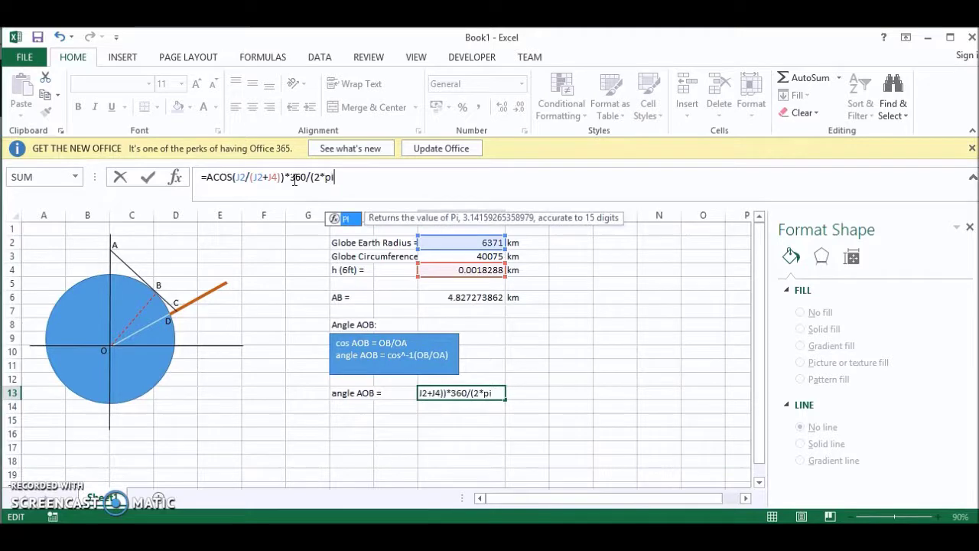
pyautogui.write('()')
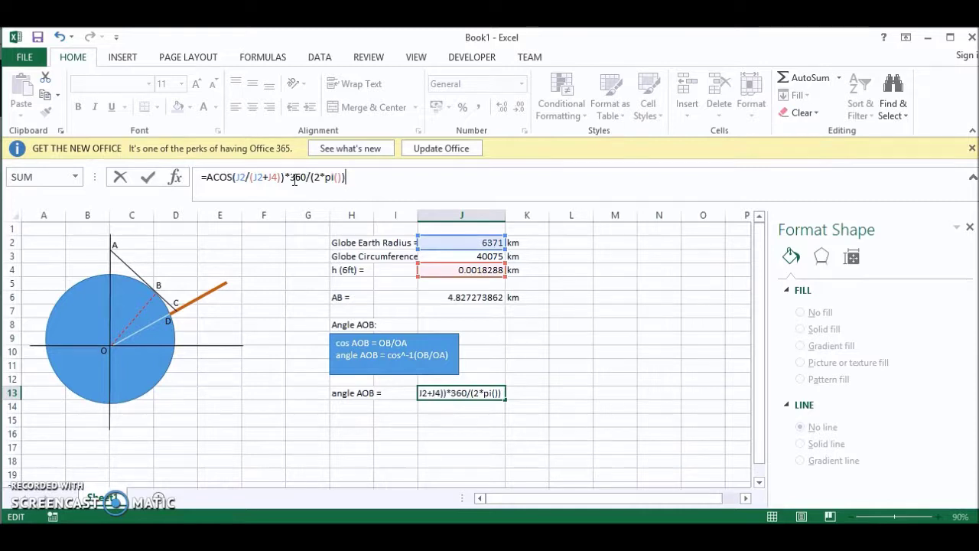
pyautogui.press('Return')
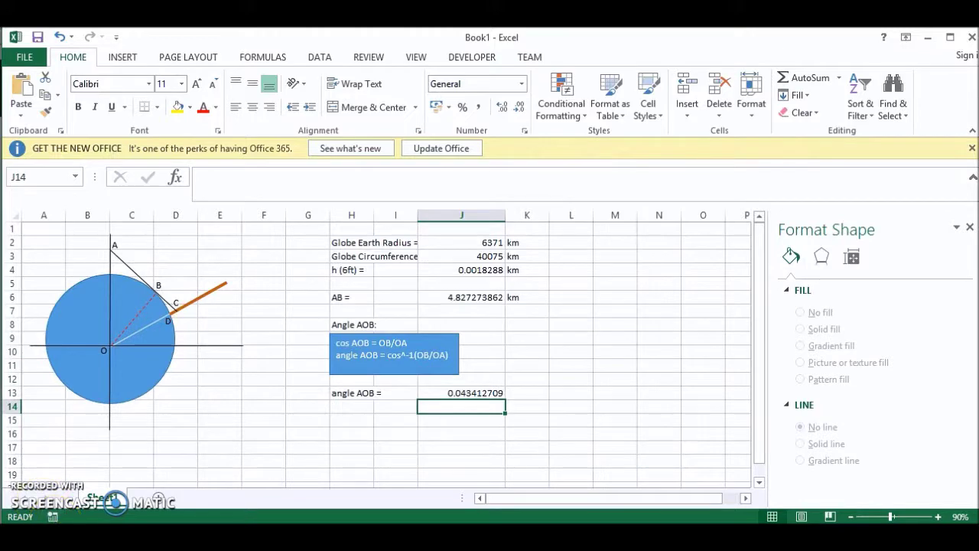
# Close the Format Shape pane.
pyautogui.click(969, 227)
pyautogui.click(570, 460)
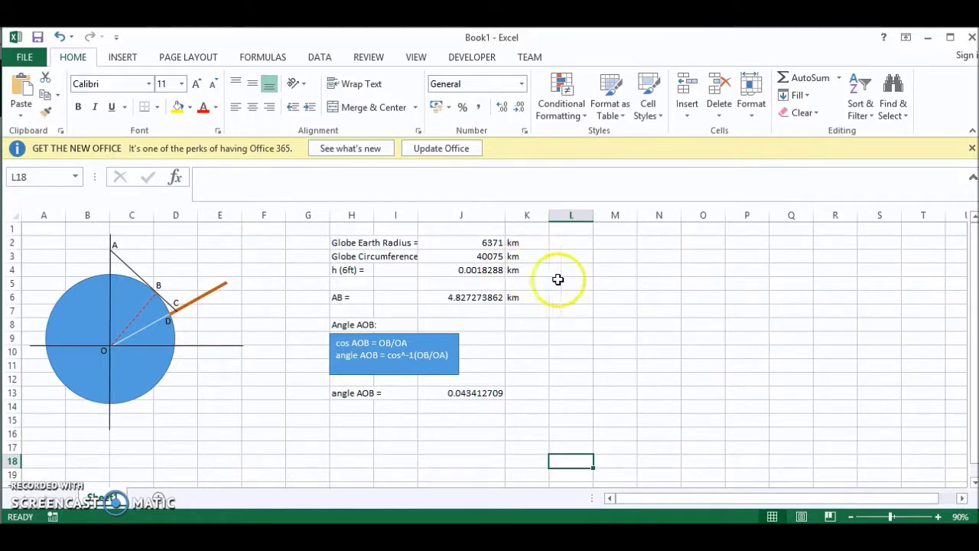
pyautogui.click(618, 269)
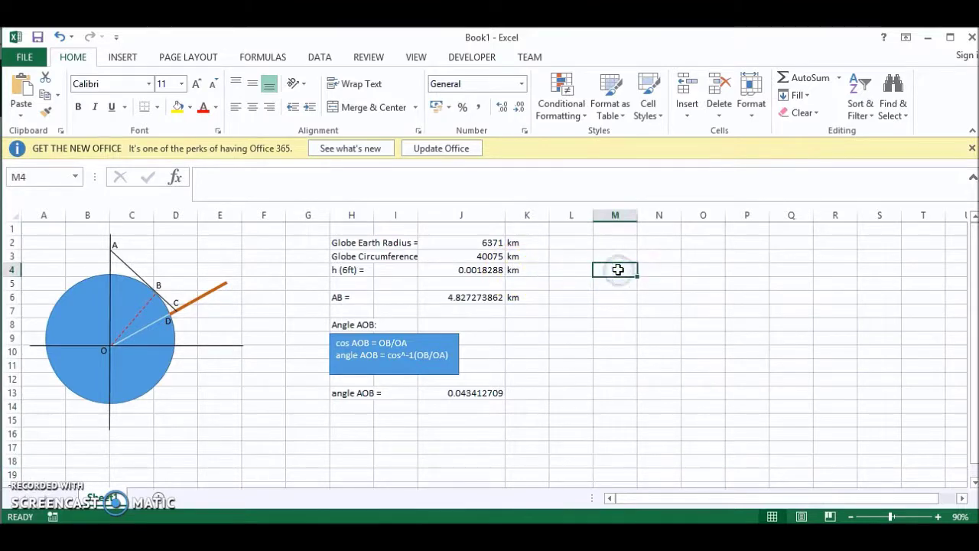
# Enter 'Arc Length (to Building) =' in M4, with 50 in P4 and km in Q4.
pyautogui.write('Arc Leng')
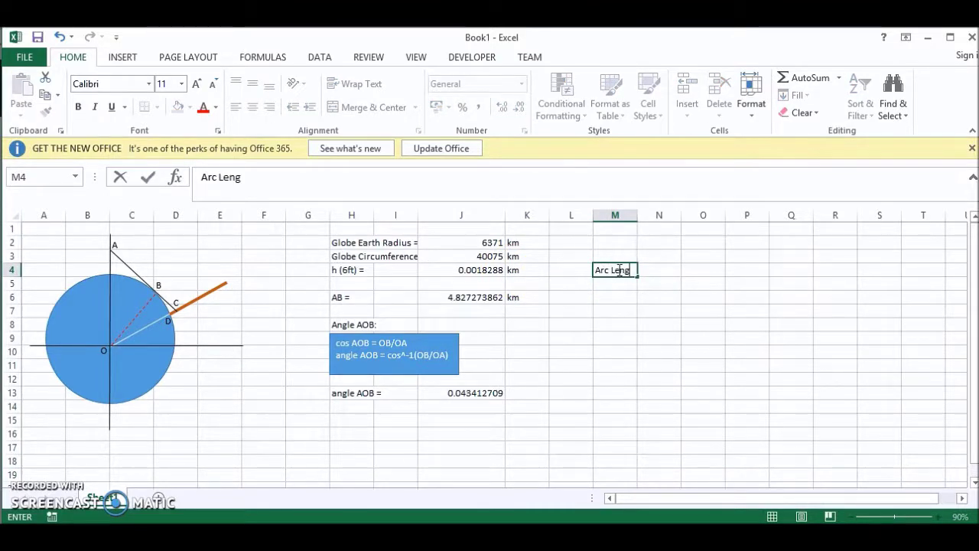
pyautogui.write('th (to Bui')
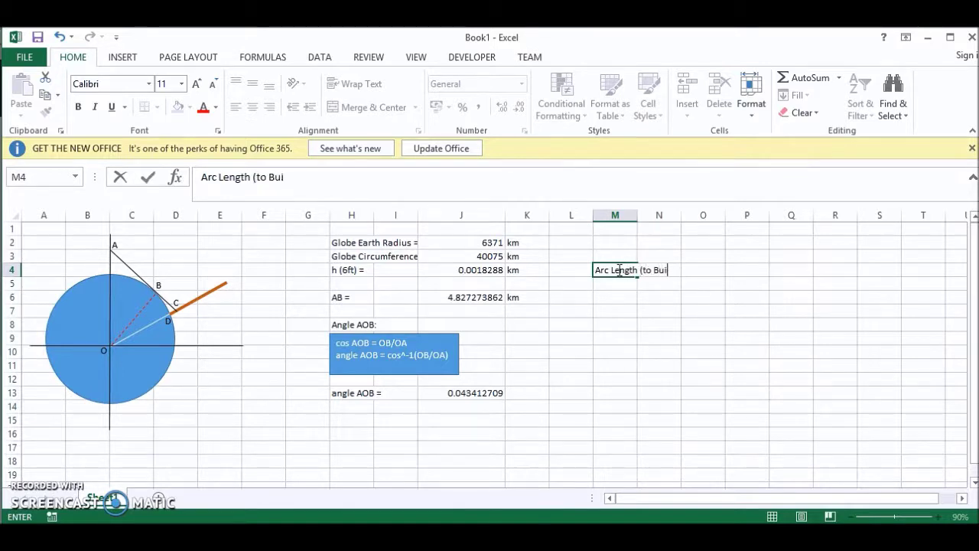
pyautogui.write('lding) =')
pyautogui.press('Tab')
pyautogui.press('Tab')
pyautogui.press('Tab')
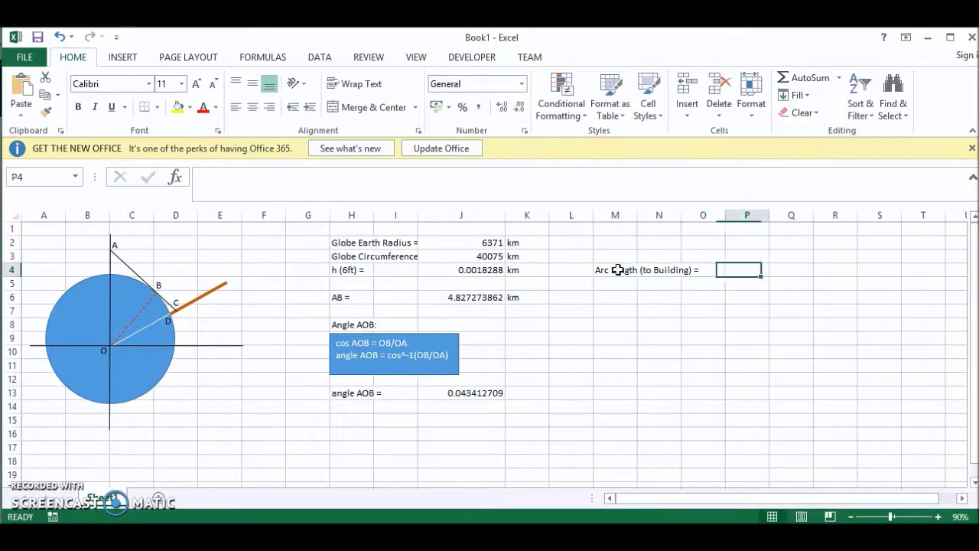
pyautogui.write('50')
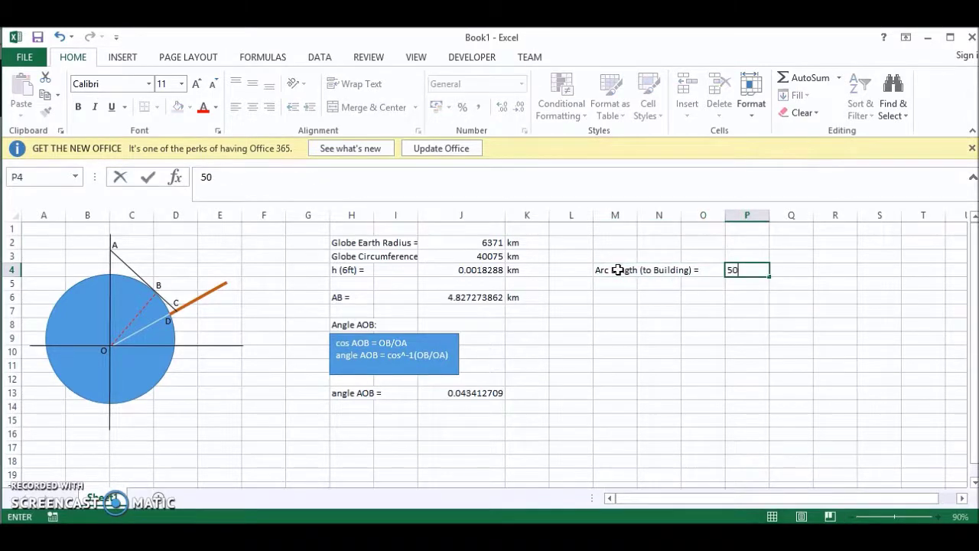
pyautogui.press('Tab')
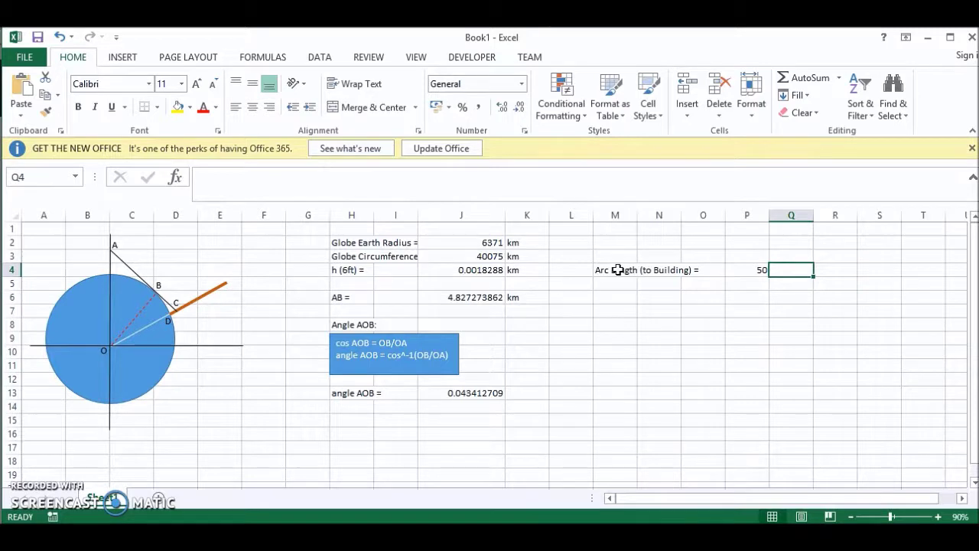
pyautogui.write('km')
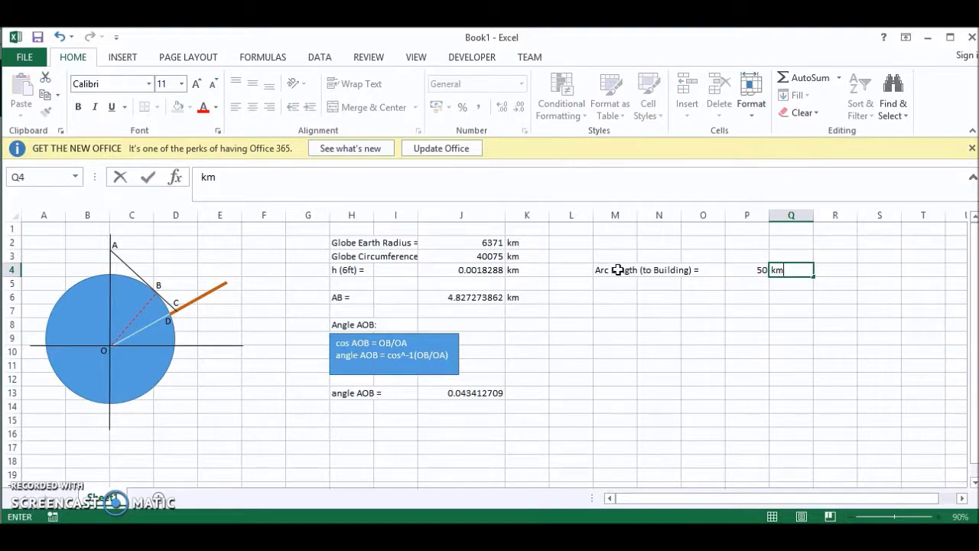
pyautogui.click(637, 367)
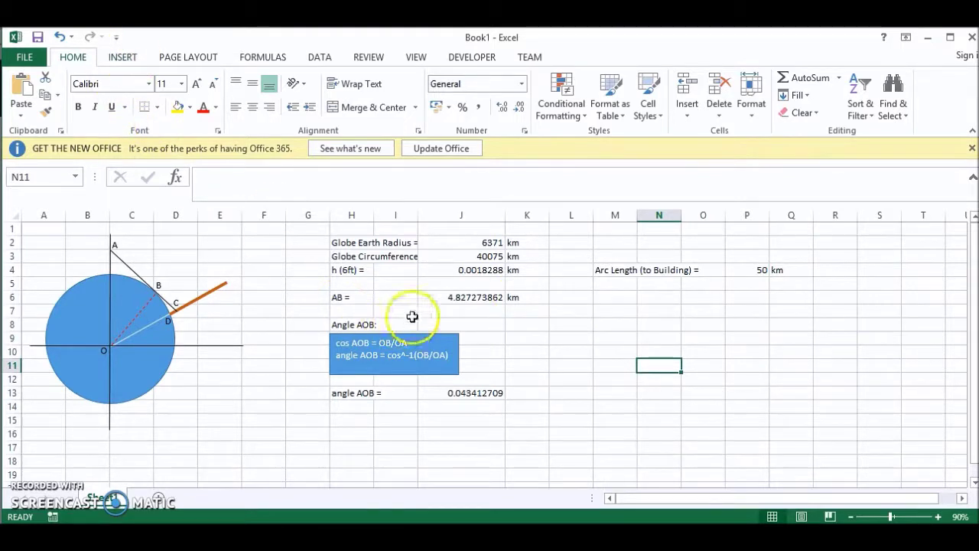
pyautogui.click(437, 337)
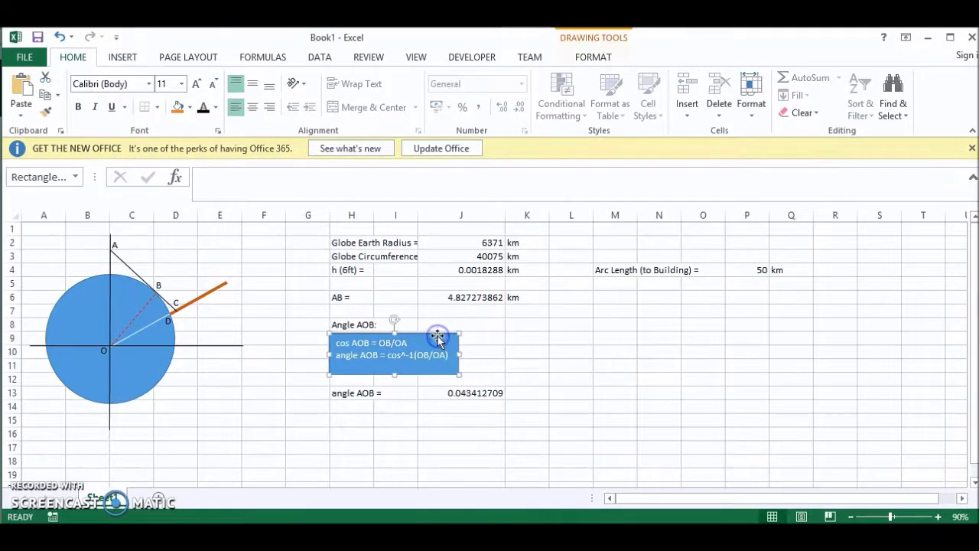
# Paste the copied blue cos AOB box at N9 and move it just under the Arc Length row.
pyautogui.click(657, 335)
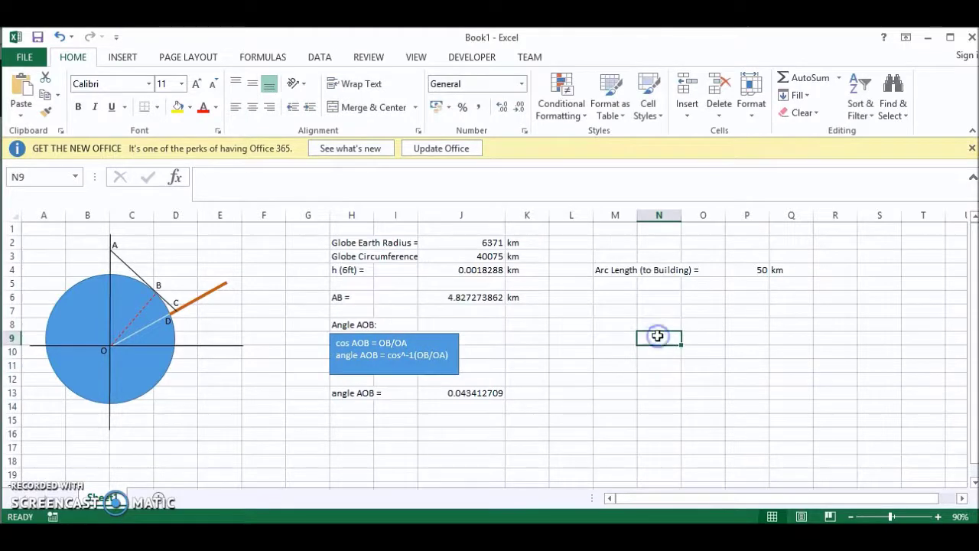
pyautogui.hotkey('ctrl', 'v')
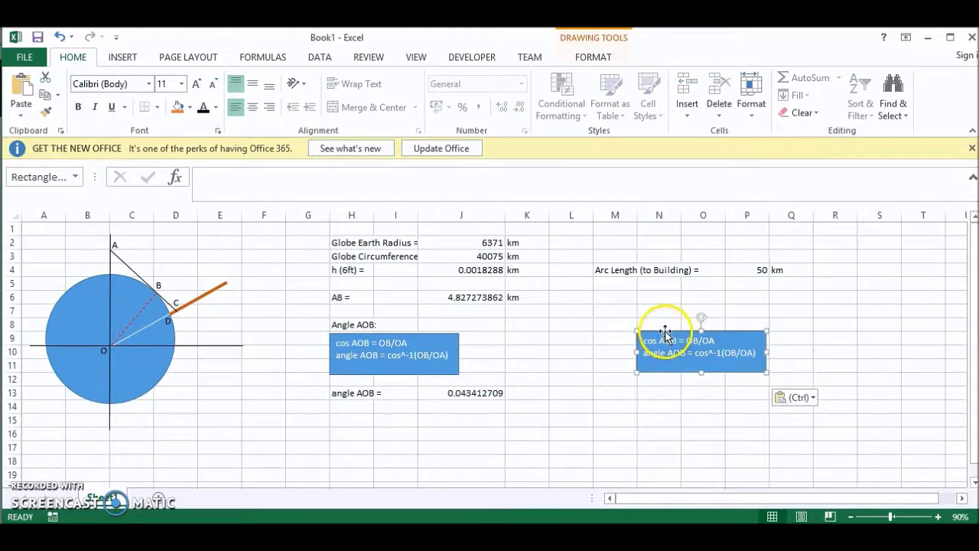
pyautogui.moveTo(666, 335); pyautogui.dragTo(633, 297)
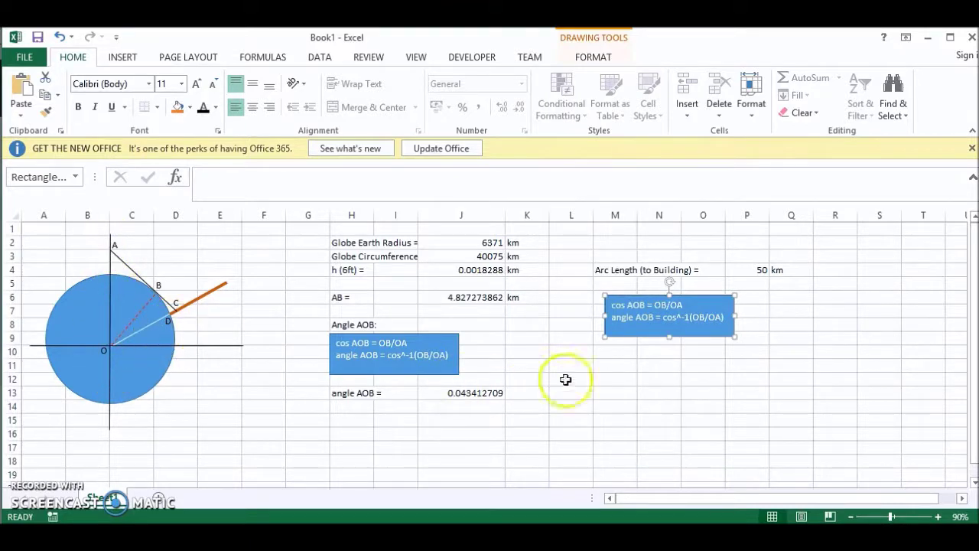
pyautogui.click(700, 319)
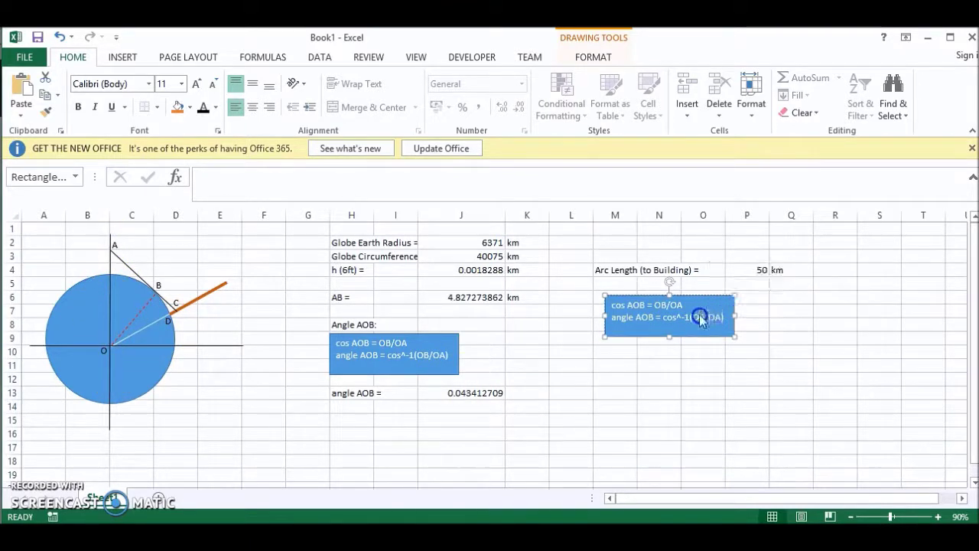
# Replace the note's cos formulas with 'angle AOD/360 = arc length/circumference' and widen it.
pyautogui.doubleClick(701, 318)
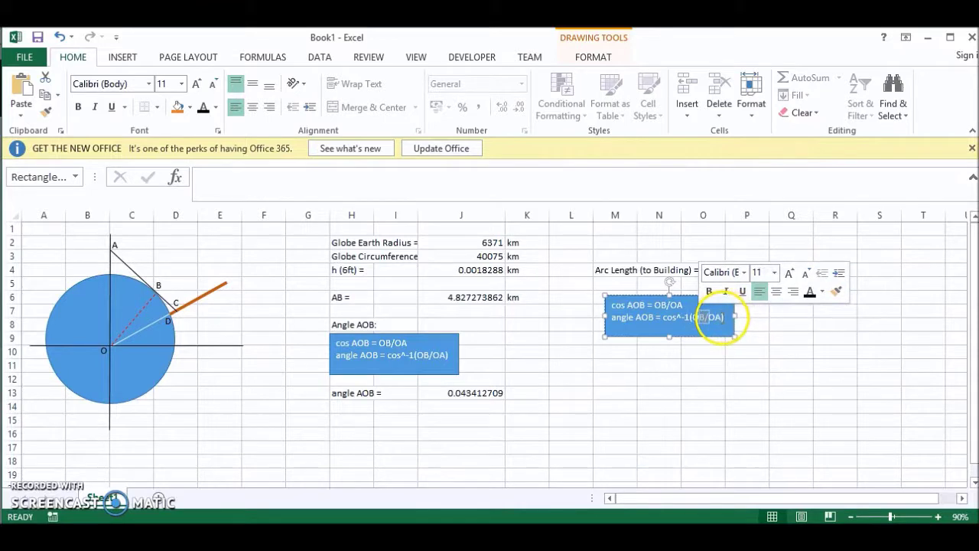
pyautogui.moveTo(721, 318); pyautogui.dragTo(604, 306)
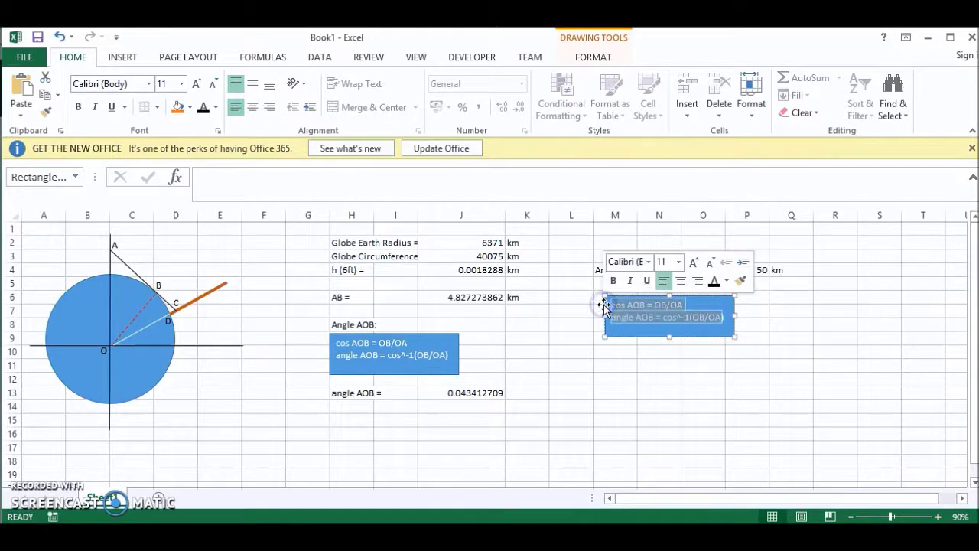
pyautogui.press('Delete')
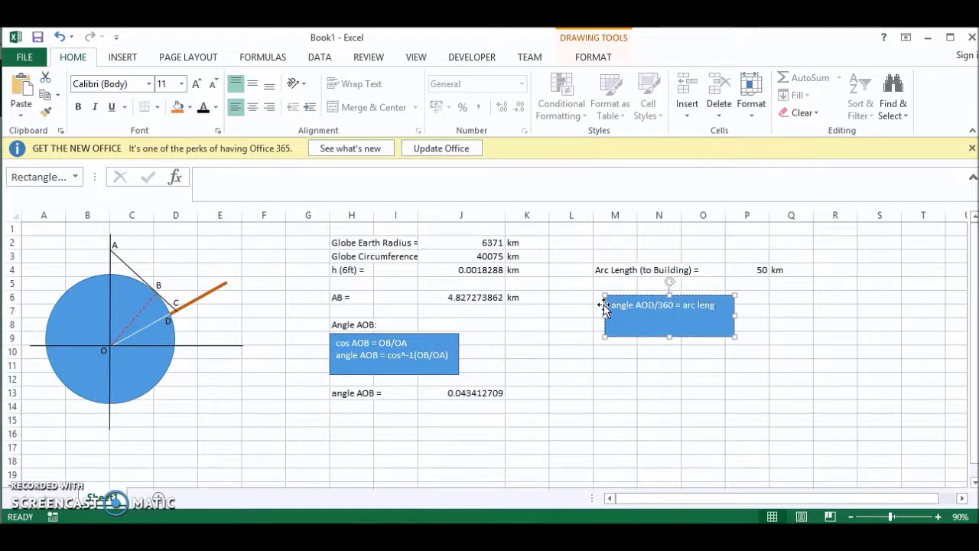
pyautogui.write('/circumference')
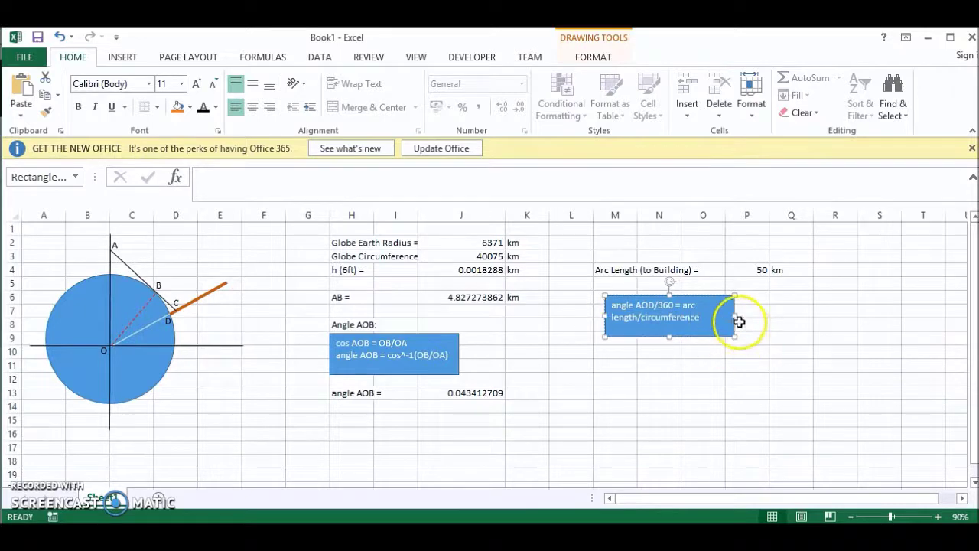
pyautogui.moveTo(736, 316); pyautogui.dragTo(805, 307)
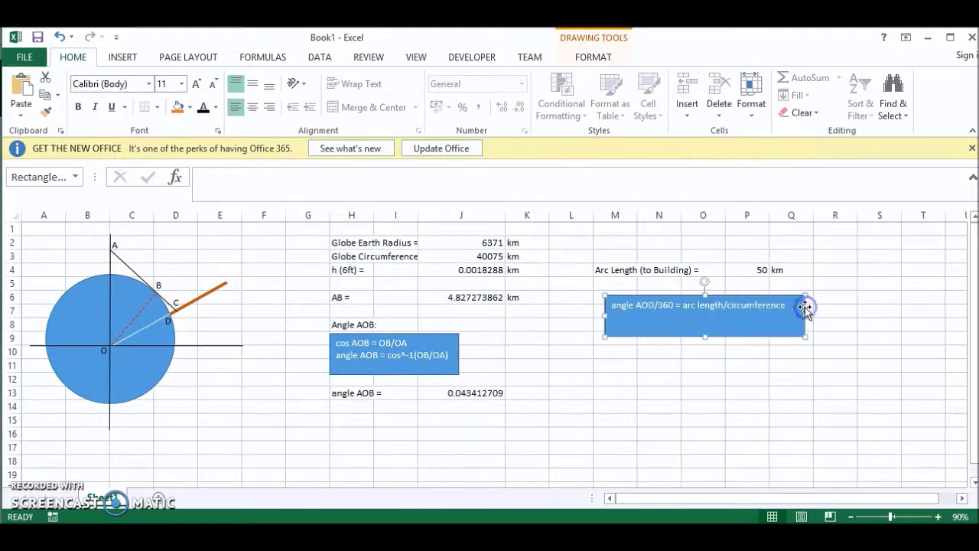
pyautogui.click(785, 306)
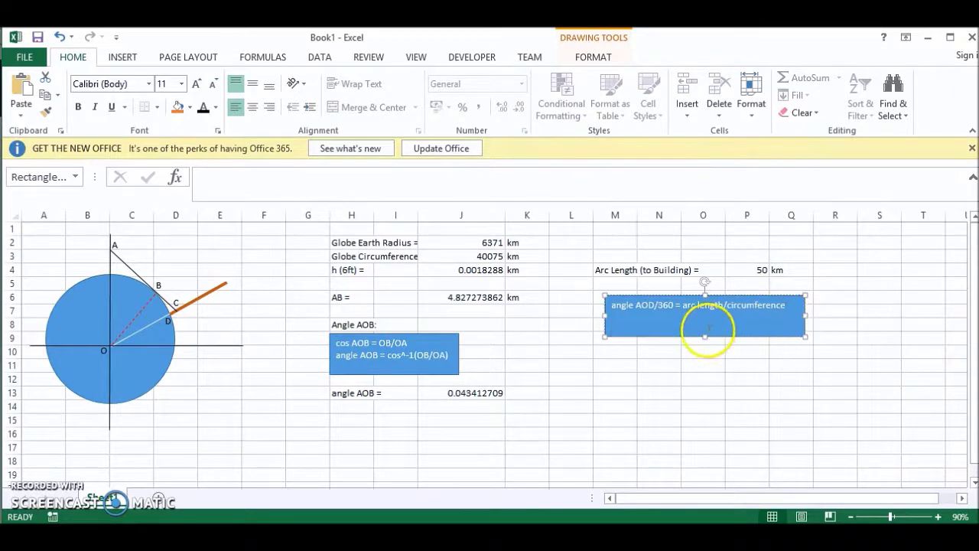
# Add the line 'angle AOD =( arc length * 360)/circumference' and move the note under the arc length row.
pyautogui.moveTo(704, 337); pyautogui.dragTo(704, 352)
pyautogui.click(643, 334)
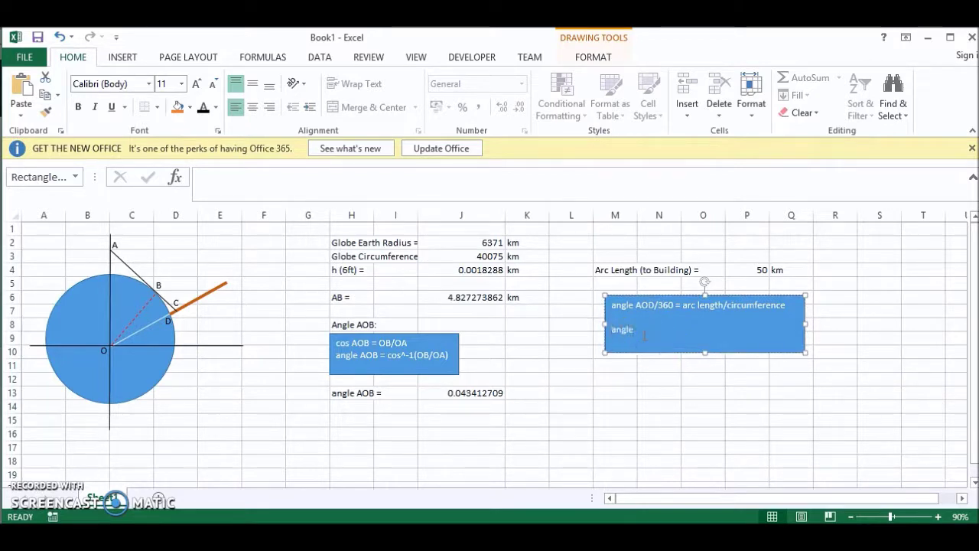
pyautogui.write('AOD = ar')
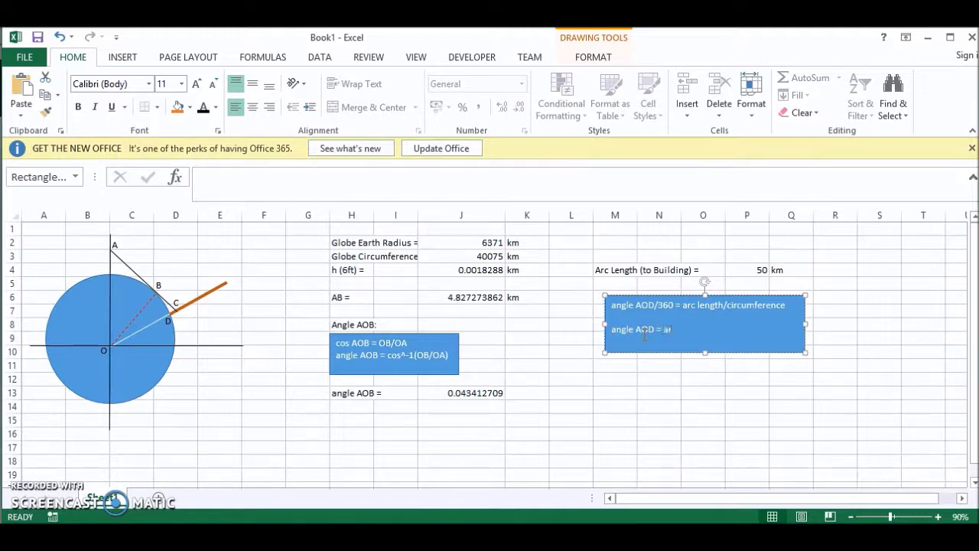
pyautogui.write('c length *')
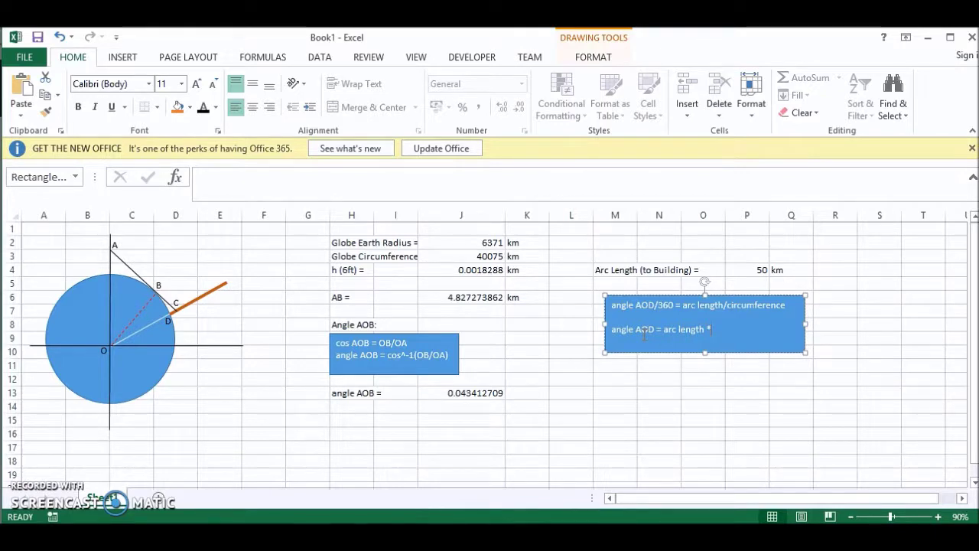
pyautogui.write(' 360)')
pyautogui.click(655, 329)
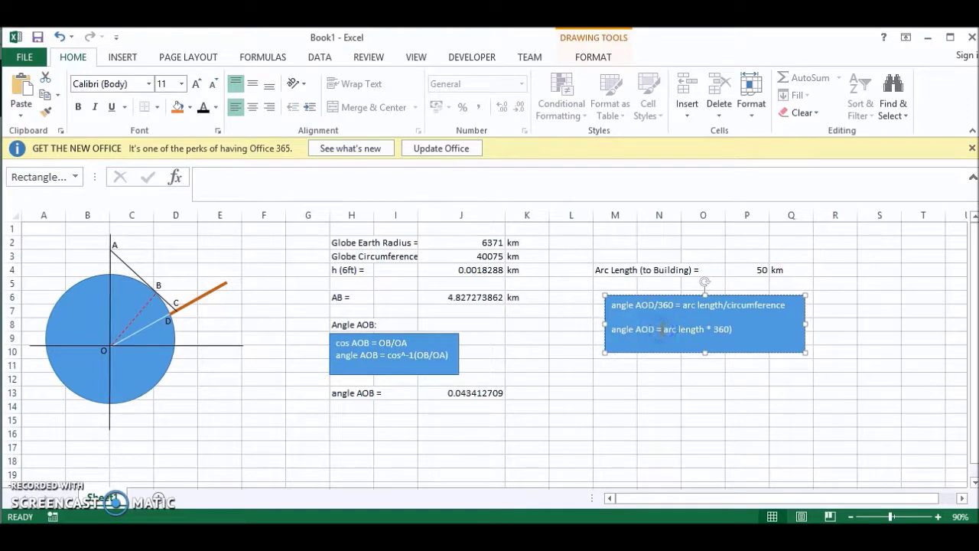
pyautogui.write('(')
pyautogui.click(744, 329)
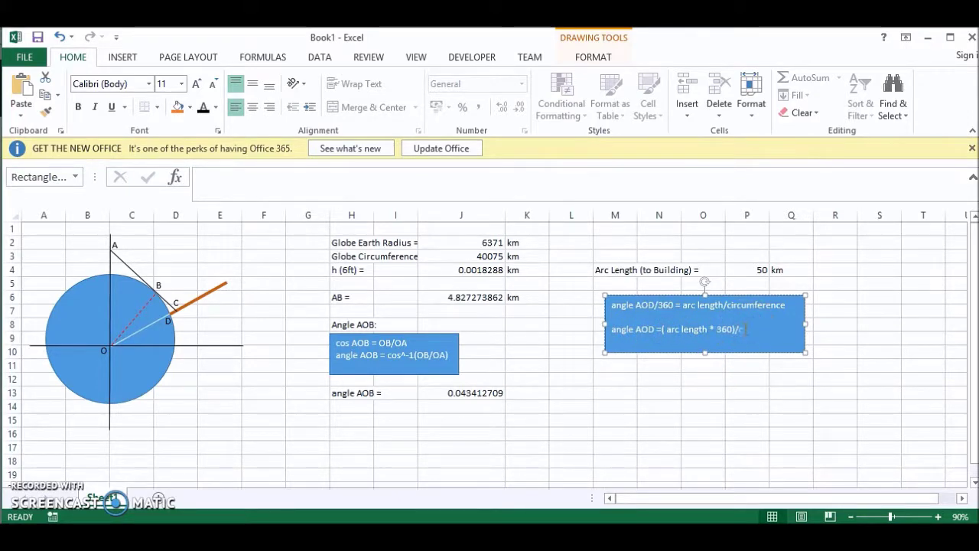
pyautogui.write('circumference')
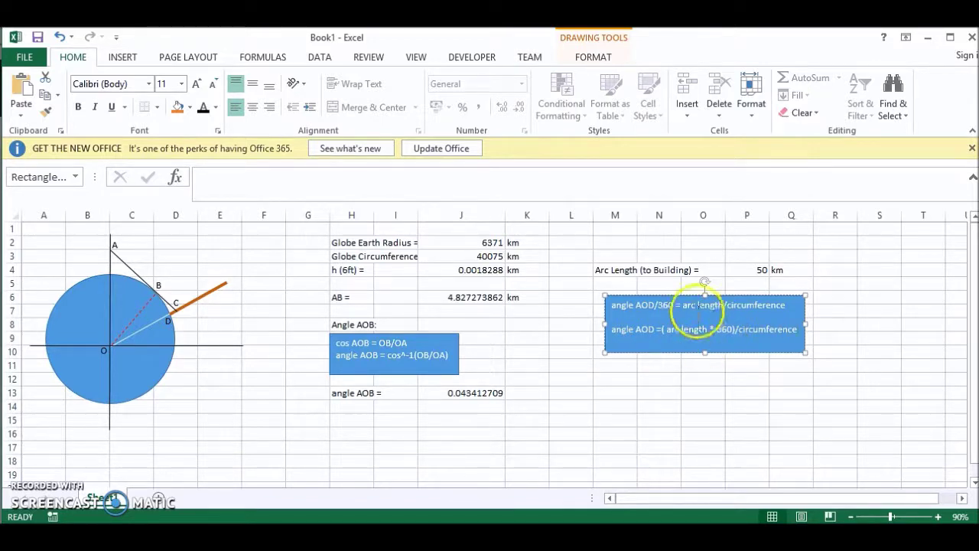
pyautogui.moveTo(686, 296); pyautogui.dragTo(675, 282)
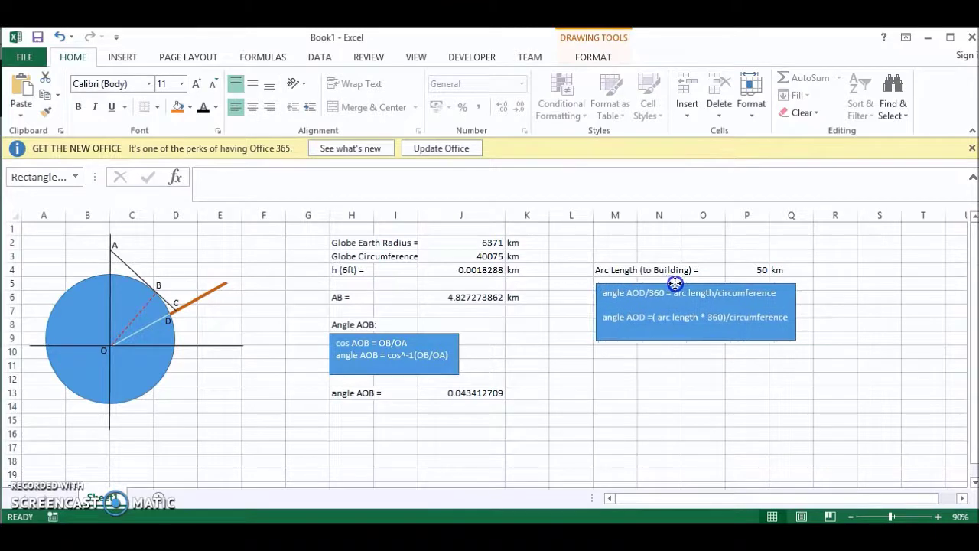
pyautogui.click(623, 378)
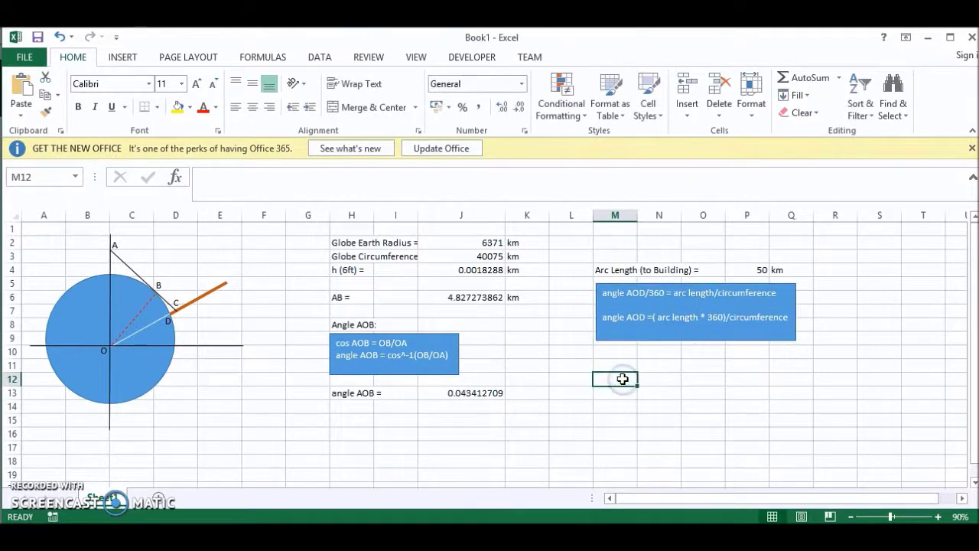
# Label M12 'Angle AOD =' and enter =(P4*360)/J3 in P12, giving 0.44916.
pyautogui.write('Am')
pyautogui.write('ngle AOD =')
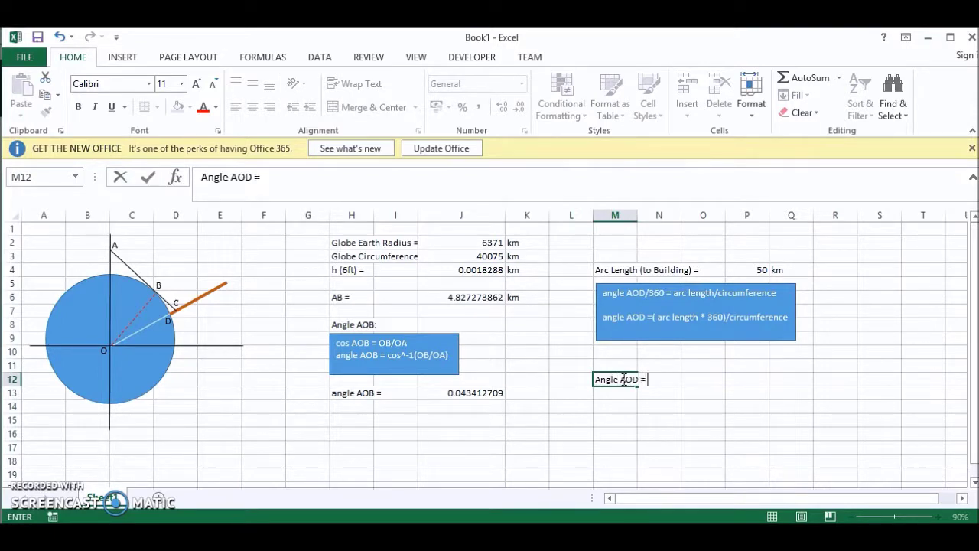
pyautogui.click(742, 379)
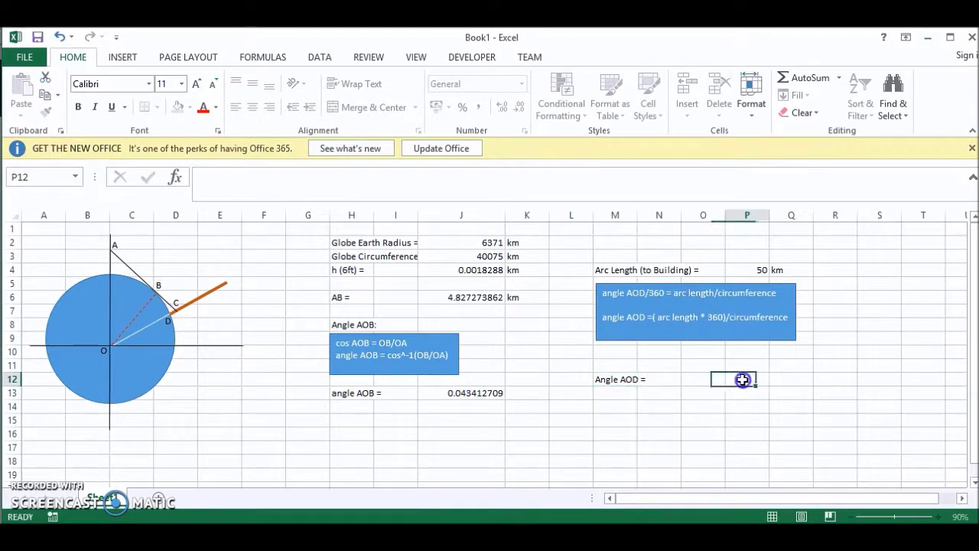
pyautogui.write('=')
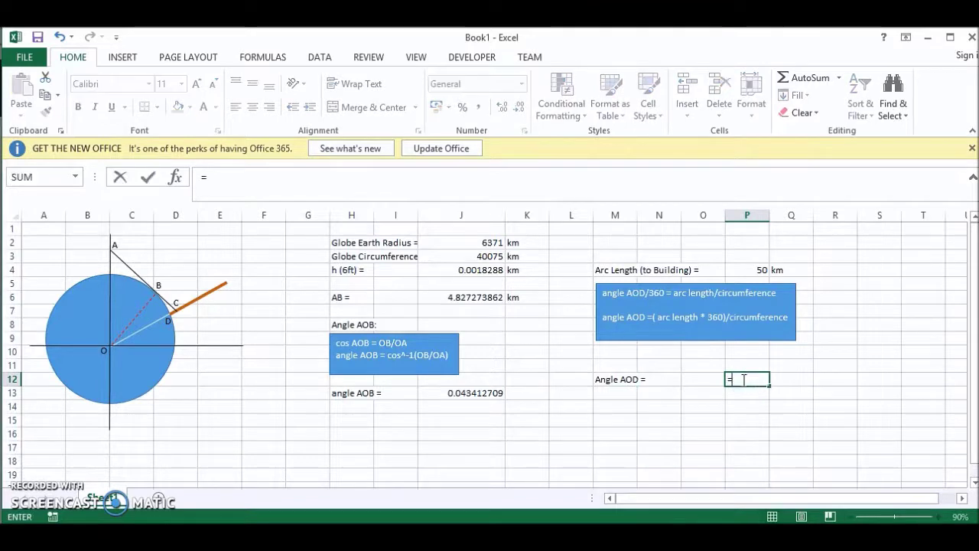
pyautogui.click(743, 268)
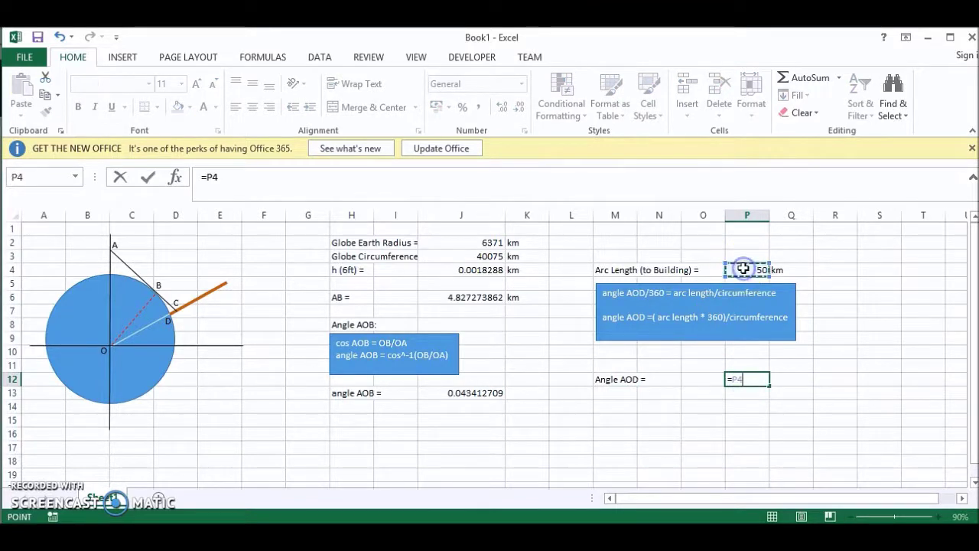
pyautogui.write('*')
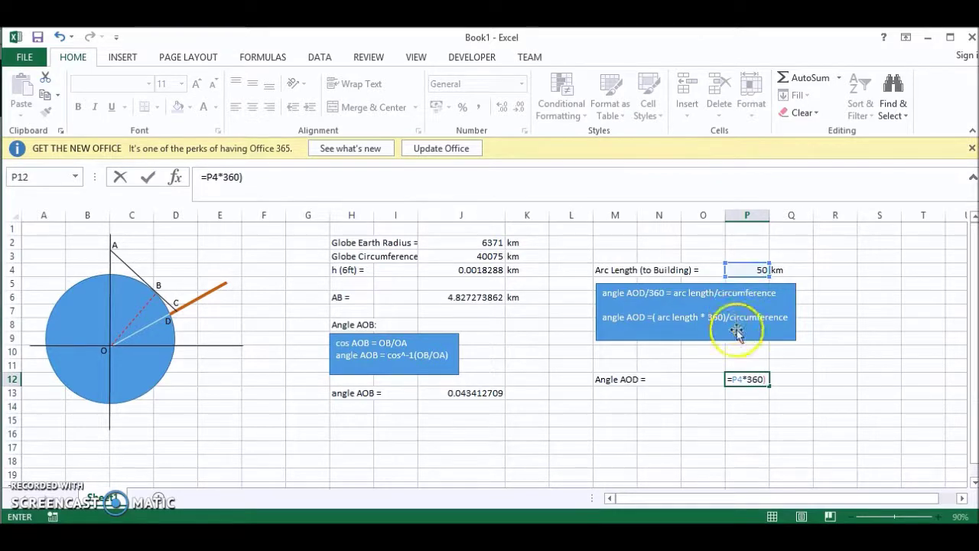
pyautogui.click(732, 381)
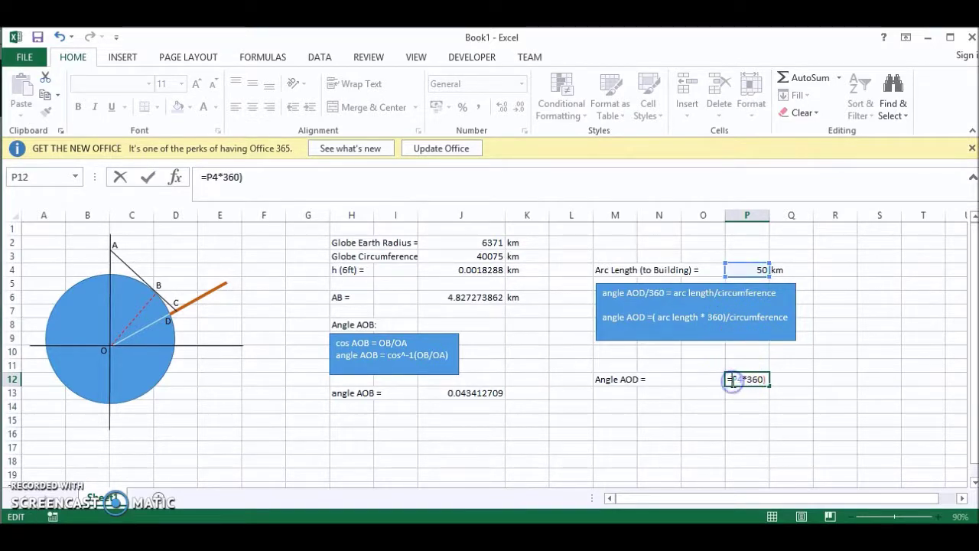
pyautogui.write('(')
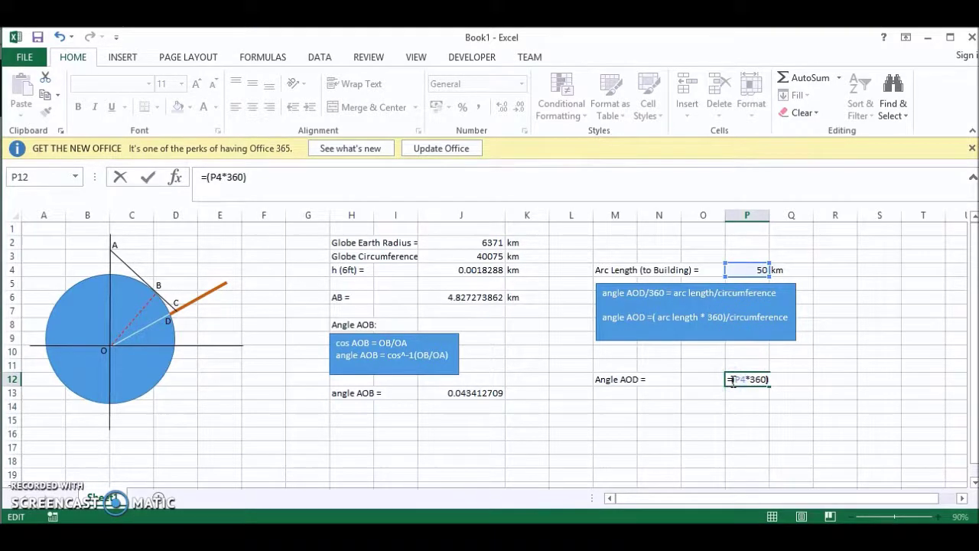
pyautogui.click(439, 181)
pyautogui.write('/')
pyautogui.press('super+c')
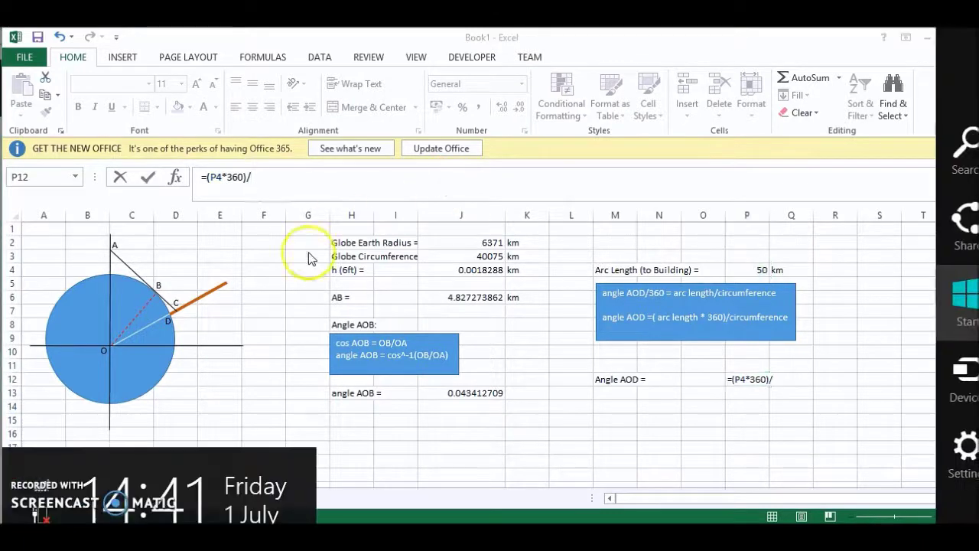
pyautogui.click(484, 262)
pyautogui.click(482, 257)
pyautogui.press('Return')
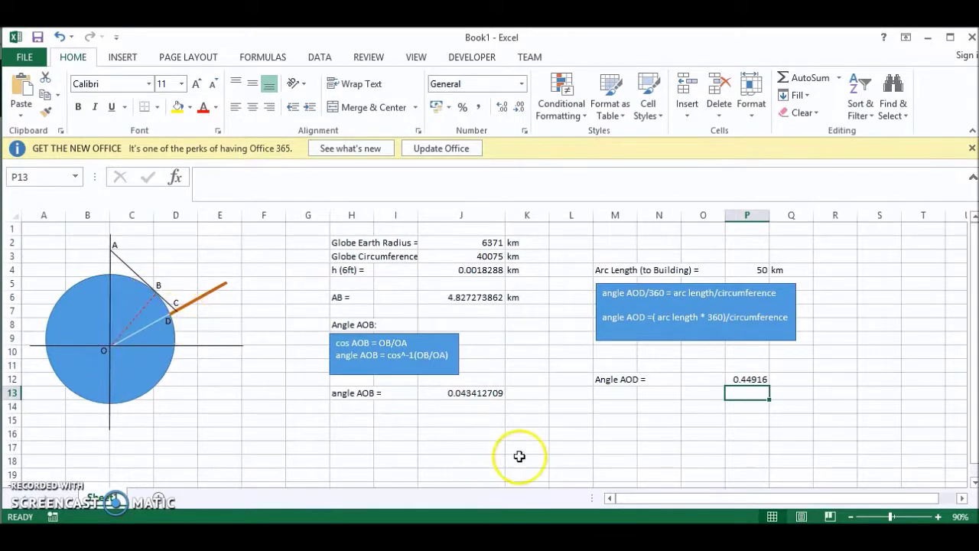
pyautogui.click(616, 403)
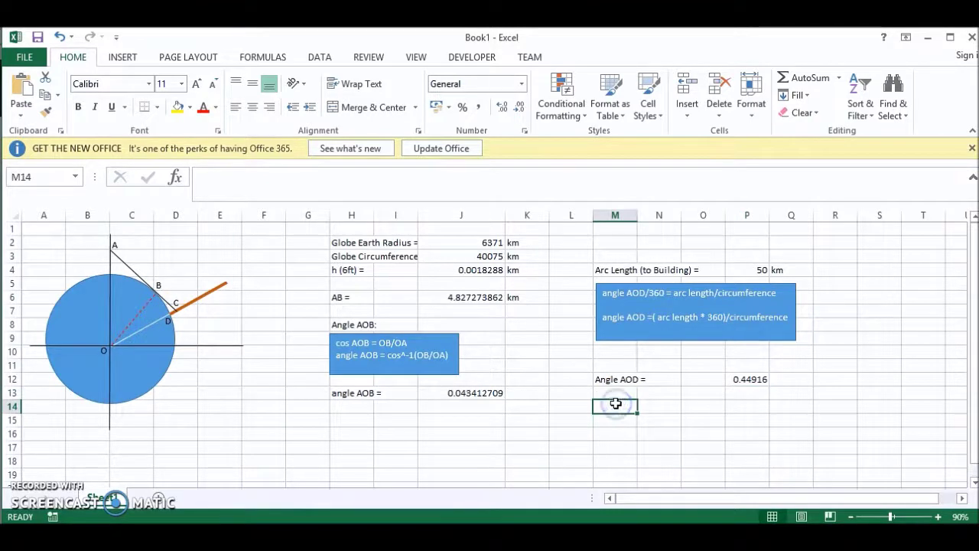
# Label M14 'Angle BOD = Angle AOD - Angle AOB'.
pyautogui.write('Angle B')
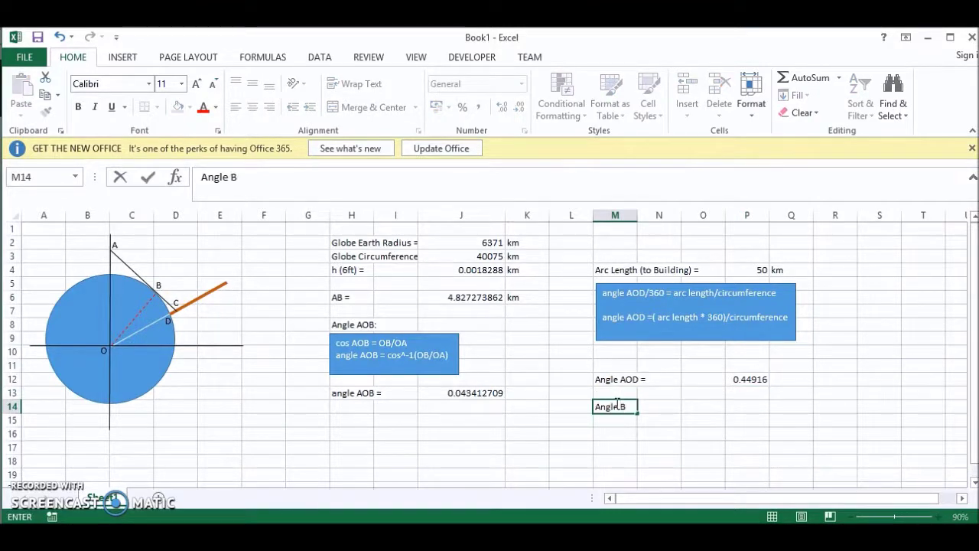
pyautogui.write('OD =')
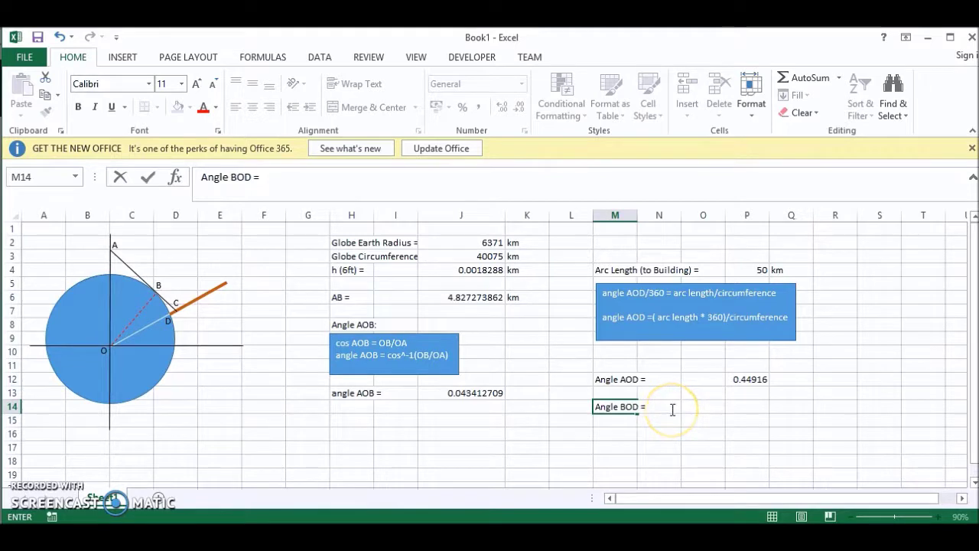
pyautogui.write('Angle')
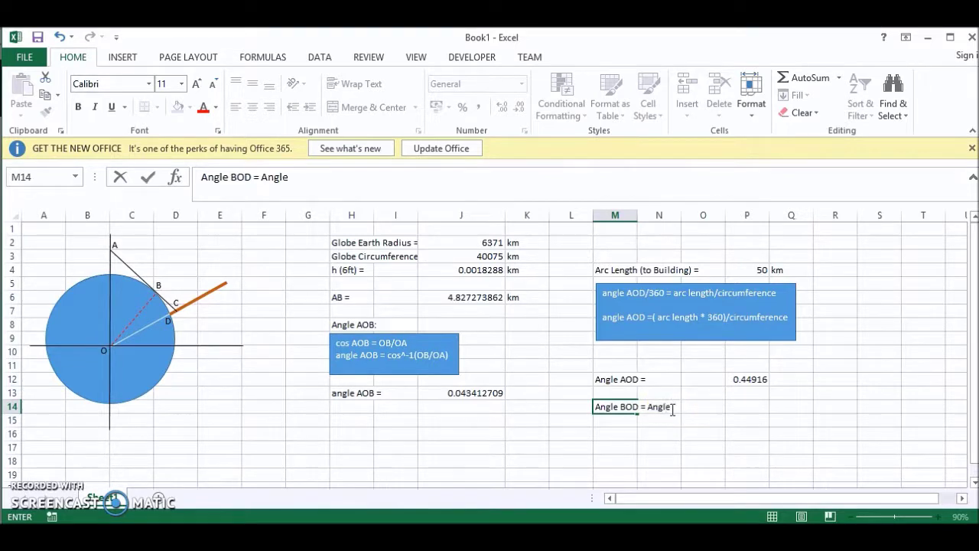
pyautogui.write(' AOD - Angle AOB')
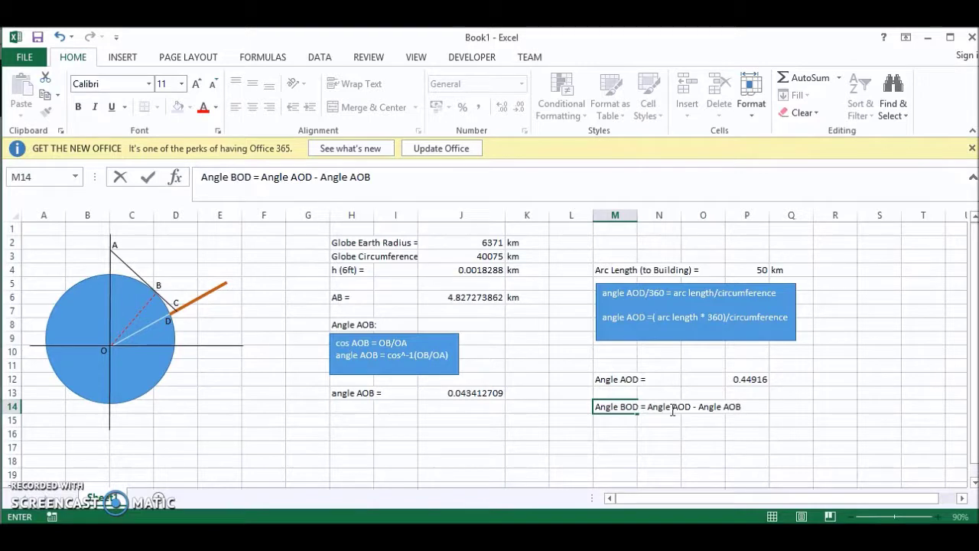
pyautogui.write('=')
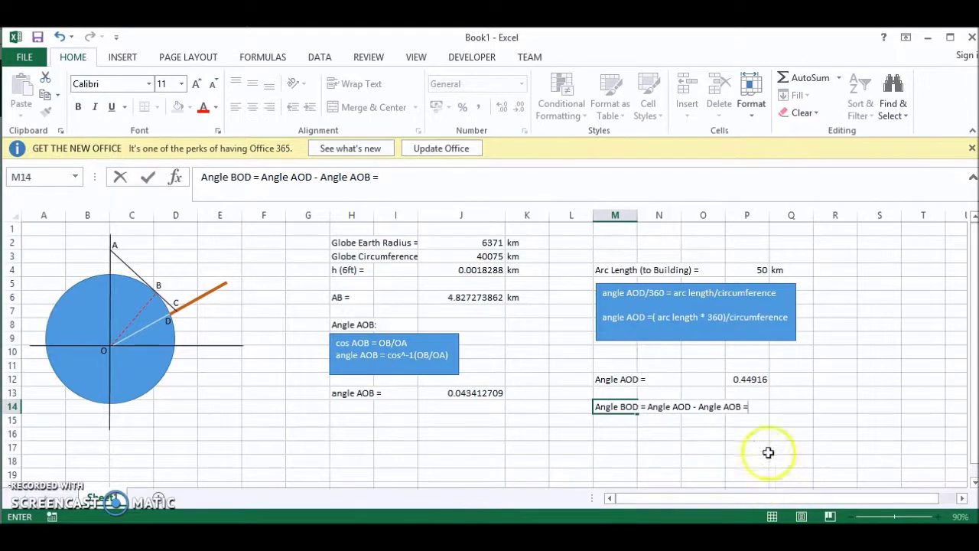
pyautogui.click(763, 427)
# Enter =P12-J13 in P14, giving an angle BOD of 0.40575.
pyautogui.click(763, 406)
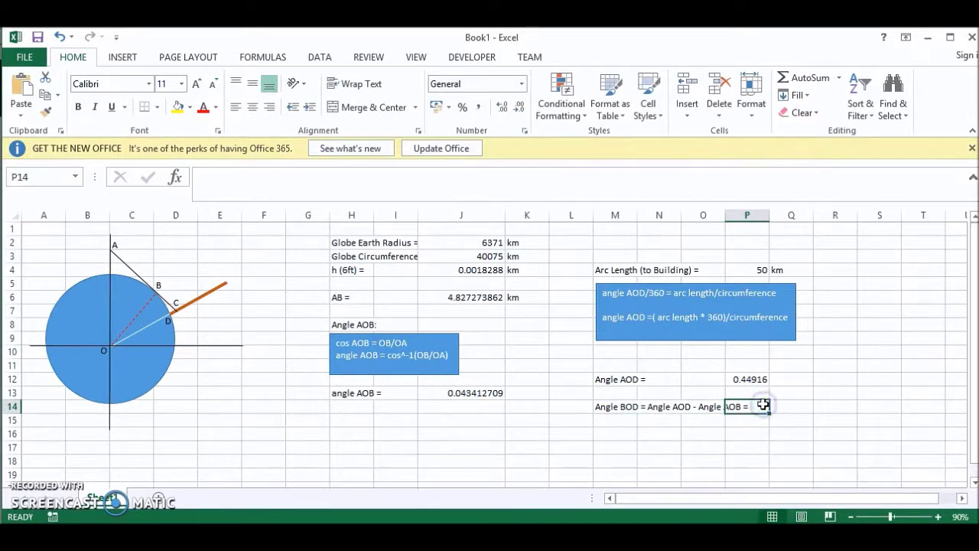
pyautogui.write('=')
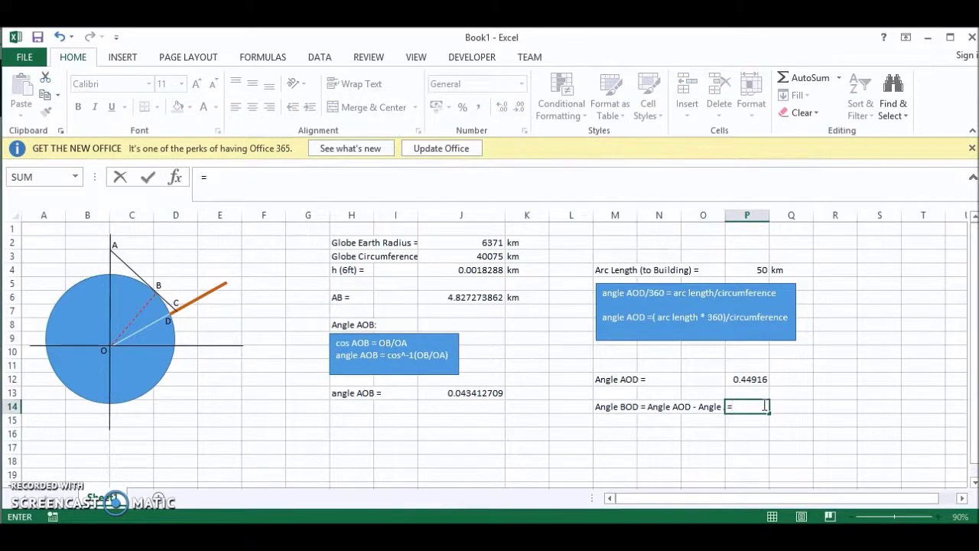
pyautogui.click(742, 378)
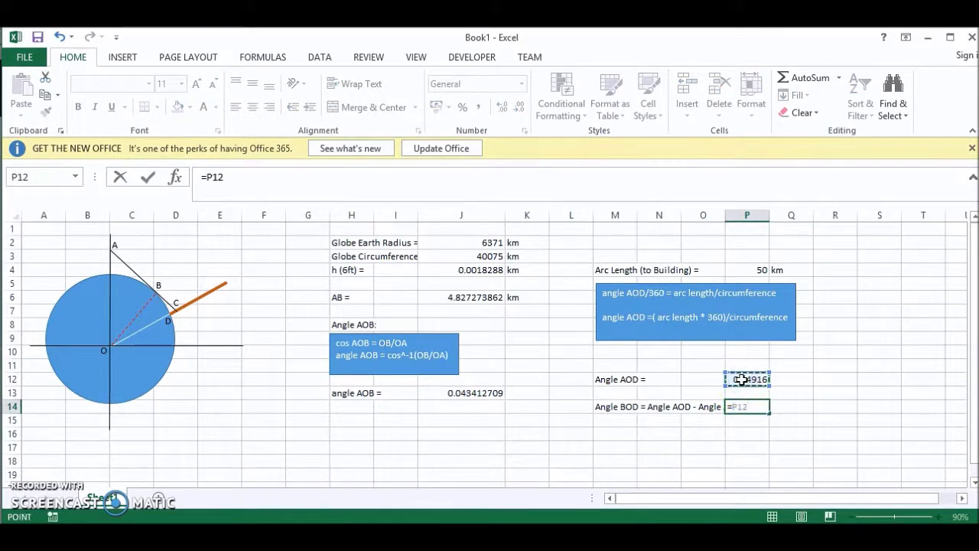
pyautogui.write('-')
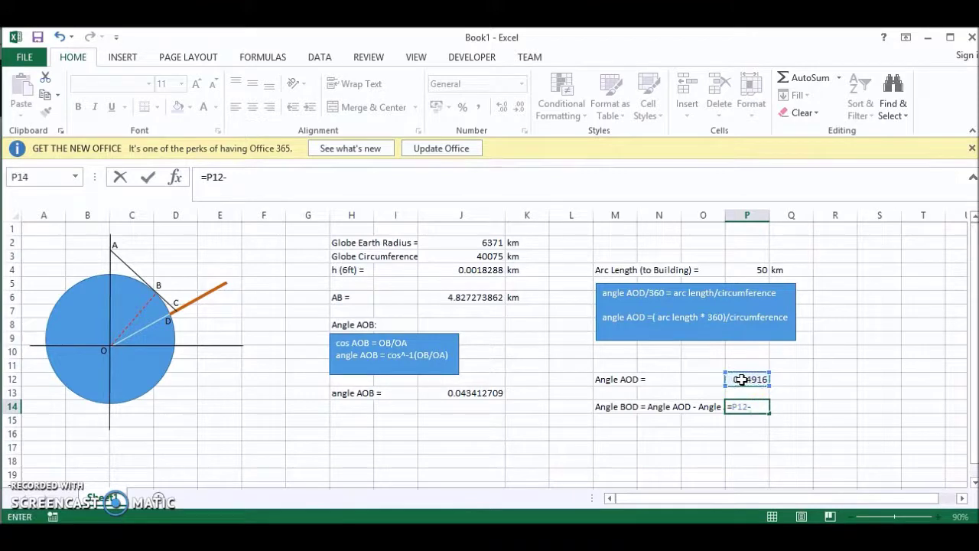
pyautogui.click(475, 392)
pyautogui.press('Return')
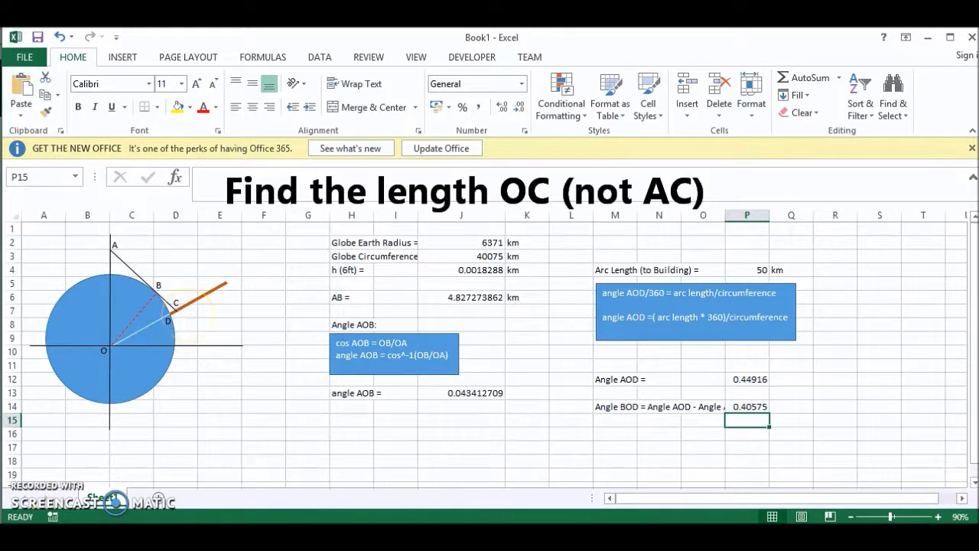
# Paste a blue note box at M18 and move it up under the angle BOD row.
pyautogui.scroll(-1, 629, 411)
pyautogui.click(629, 411)
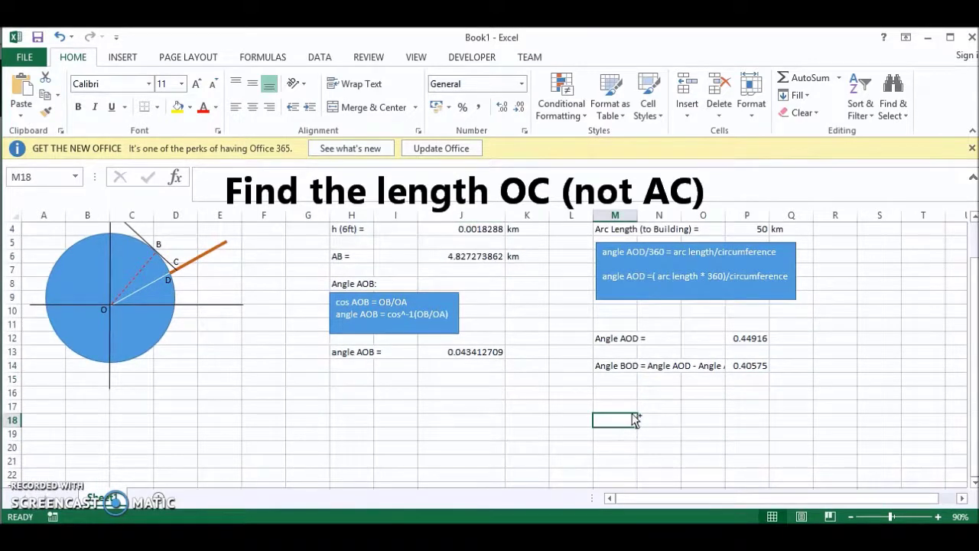
pyautogui.hotkey('ctrl', 'v')
pyautogui.moveTo(631, 416); pyautogui.dragTo(635, 390)
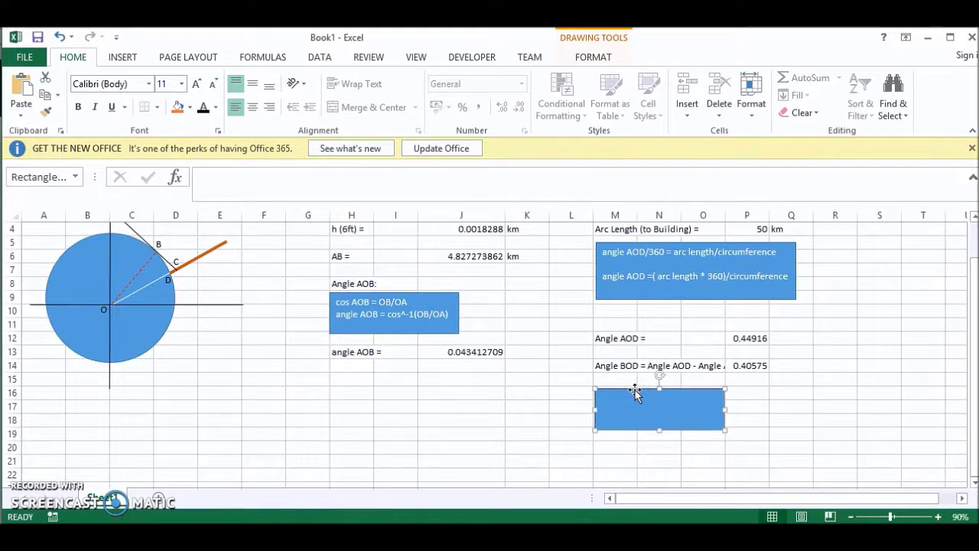
# Write 'cos BOD = OB/OC' and 'OC = OB/cos BOD' in the new blue note.
pyautogui.click(627, 409)
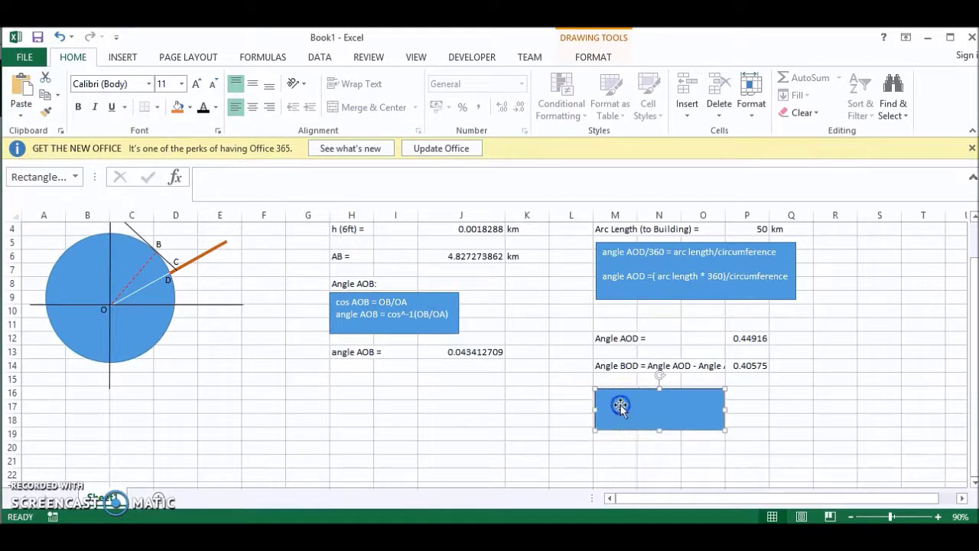
pyautogui.write('cos BOD =')
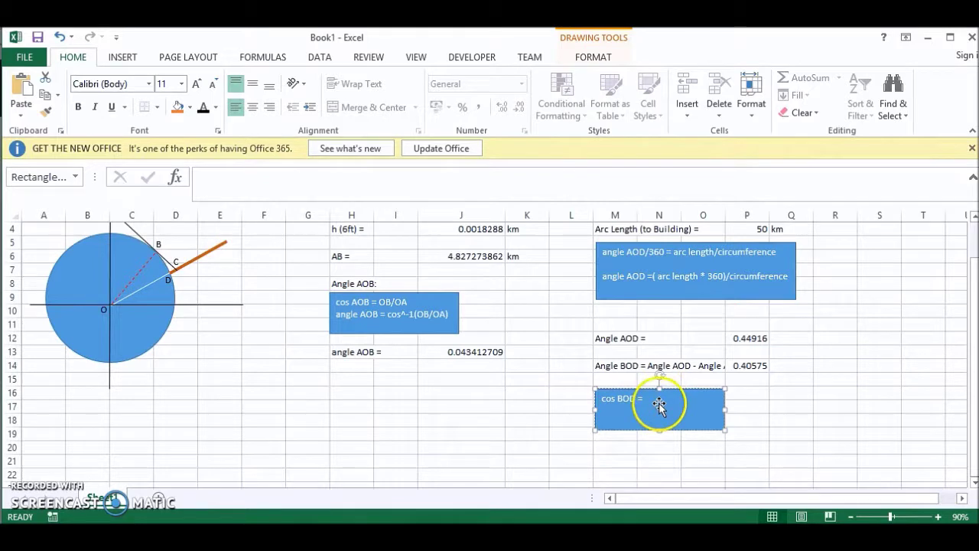
pyautogui.write('(')
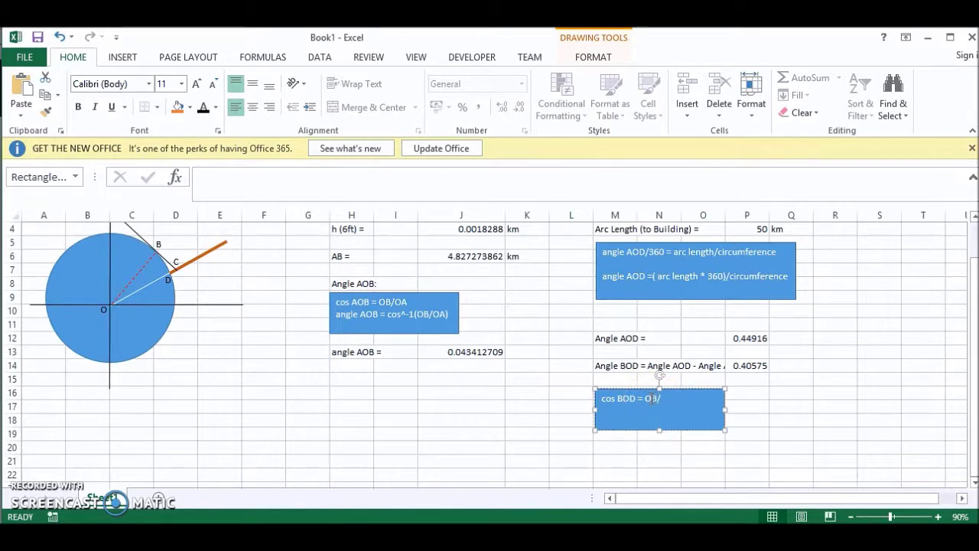
pyautogui.write('B/O')
pyautogui.write('cos BOD')
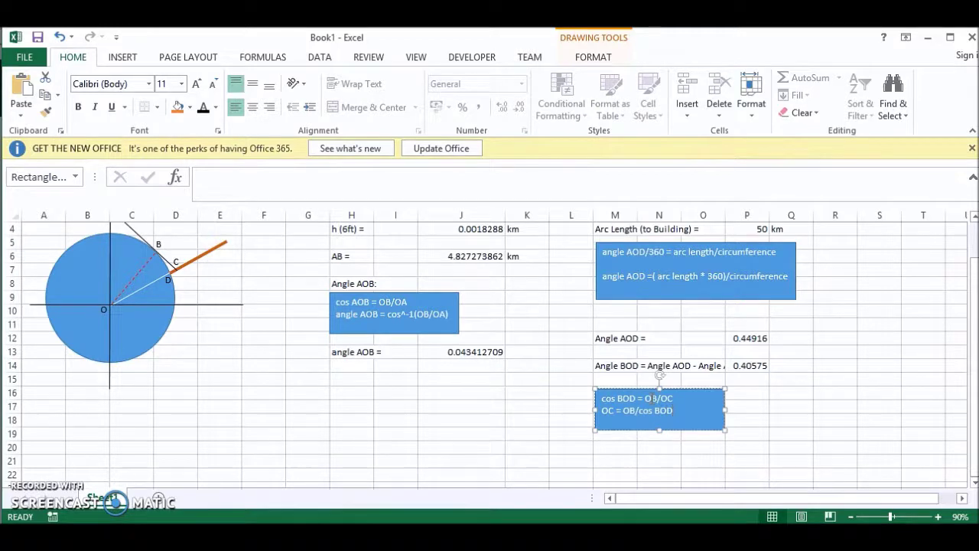
pyautogui.click(622, 449)
pyautogui.scroll(-1, 622, 456)
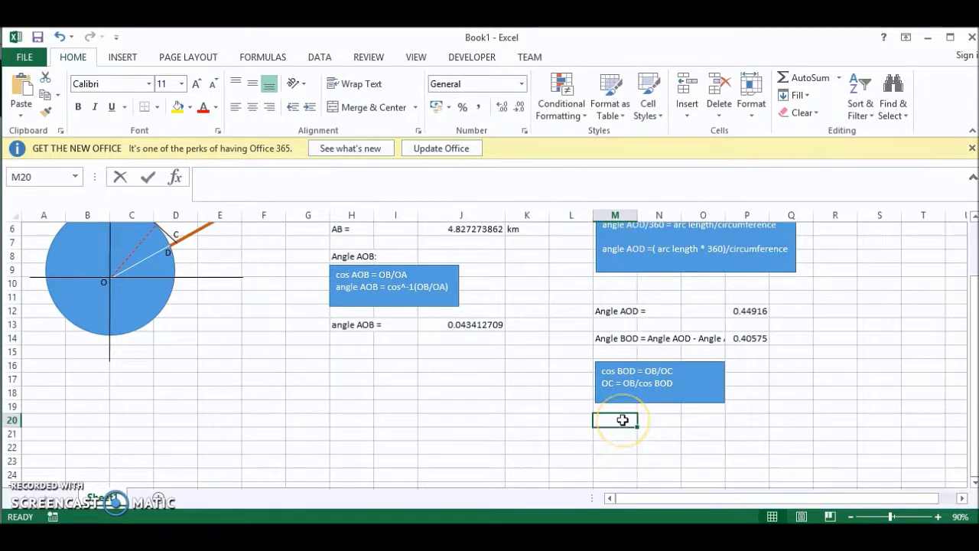
# Label M20 'OC =' and enter the formula dividing J2 by cos of P14 in radians in P20.
pyautogui.write('OC =')
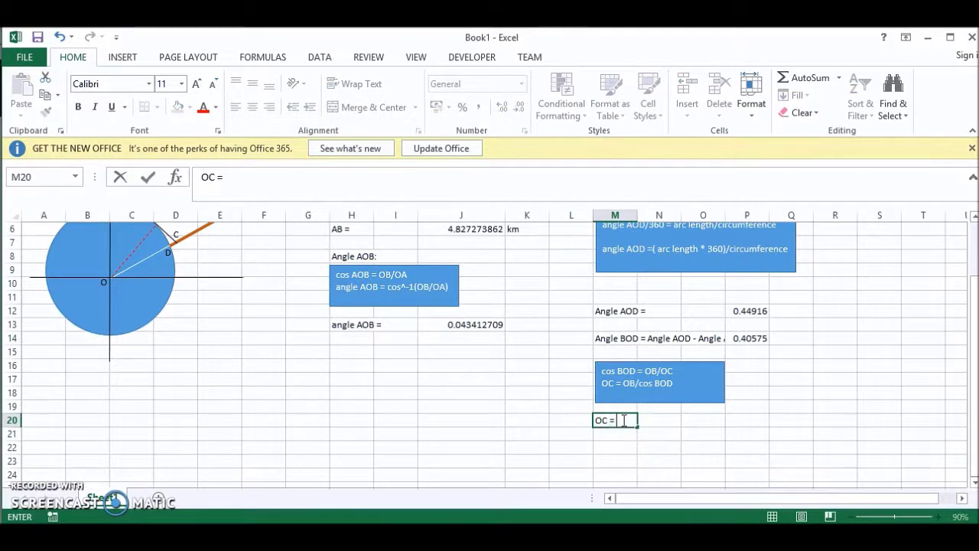
pyautogui.click(742, 462)
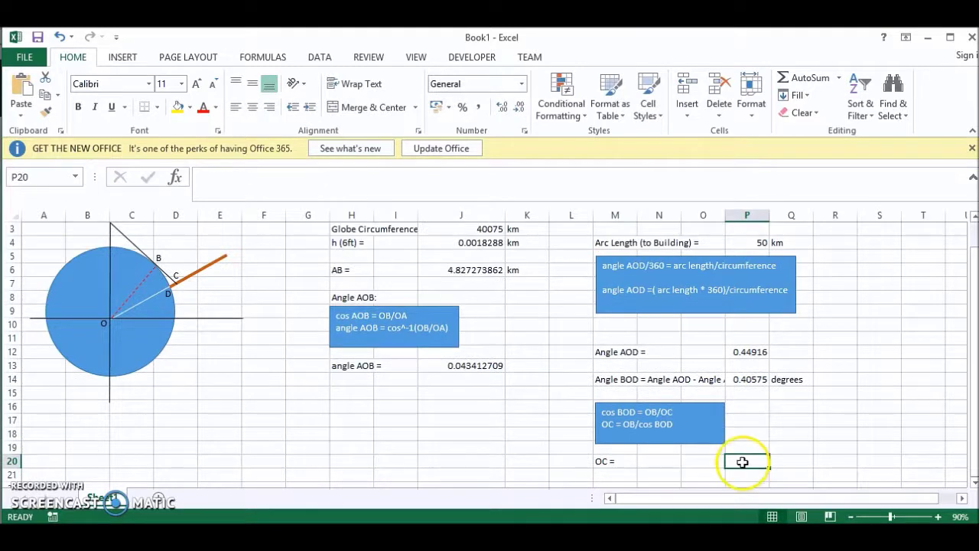
pyautogui.write('=')
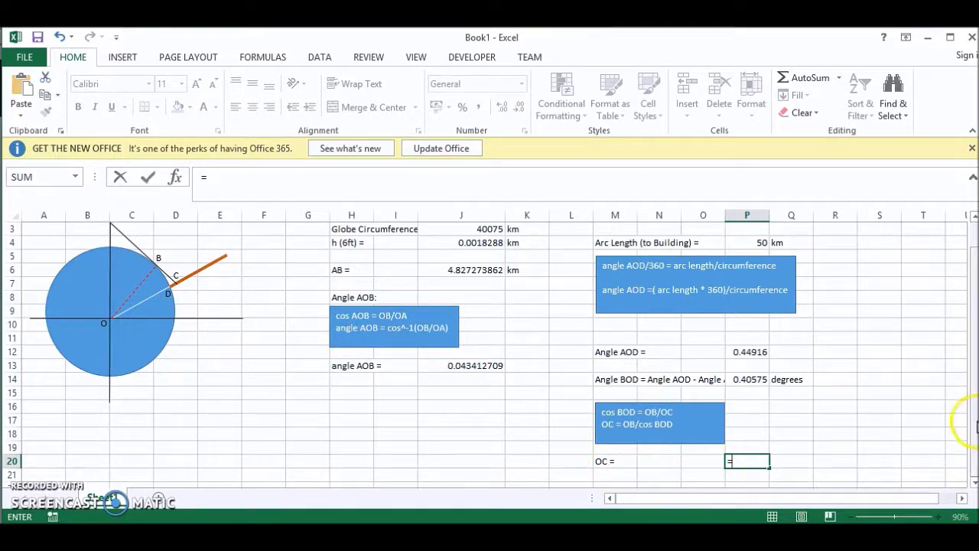
pyautogui.scroll(1, 960, 413)
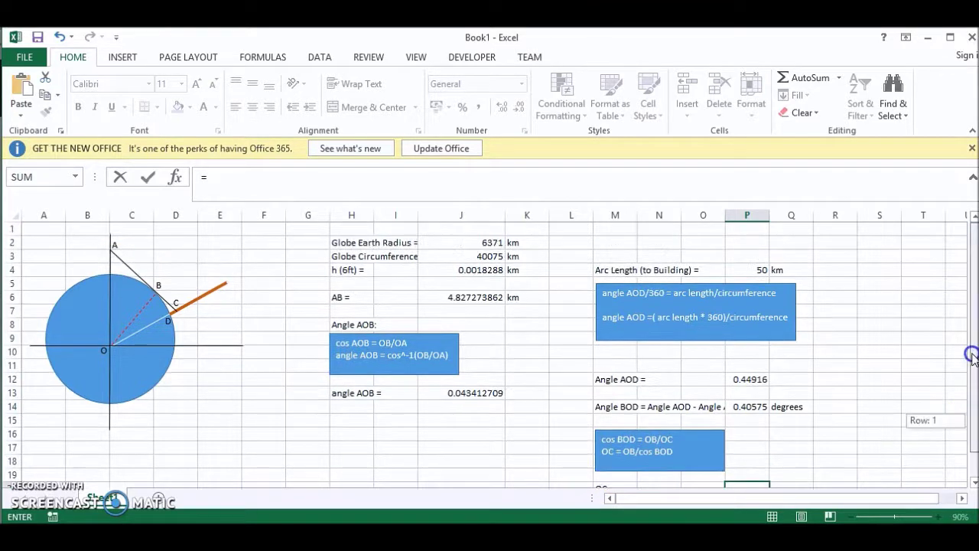
pyautogui.click(476, 242)
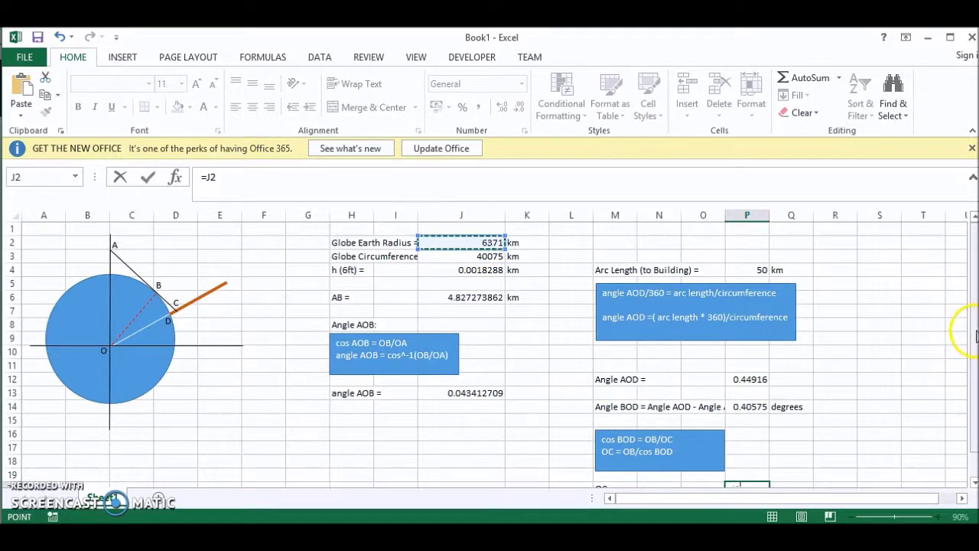
pyautogui.scroll(-1, 953, 337)
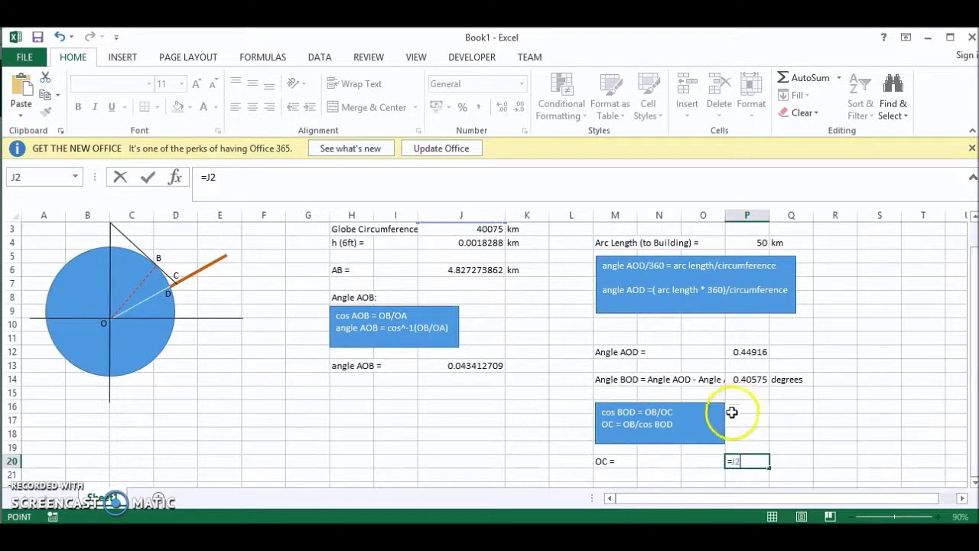
pyautogui.write('/')
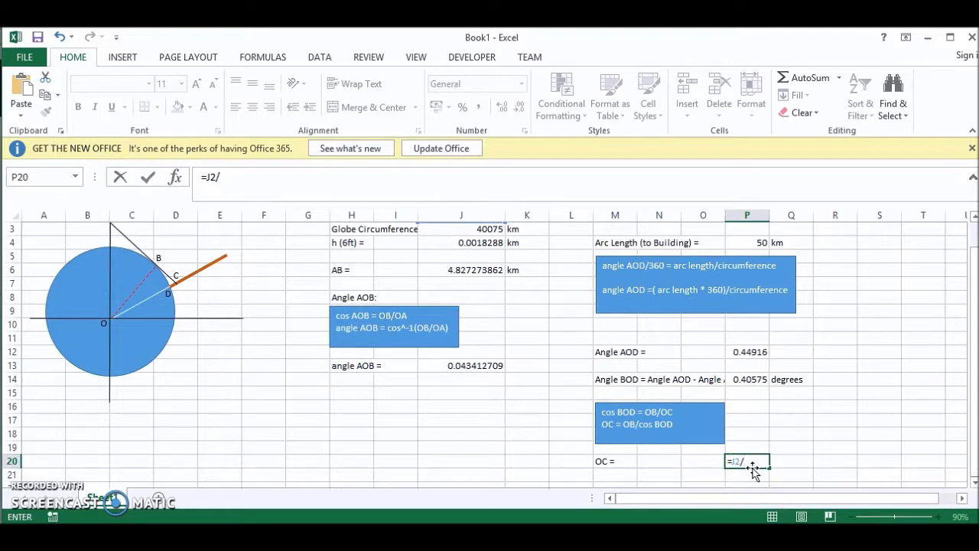
pyautogui.click(681, 437)
pyautogui.click(748, 464)
pyautogui.write('cos(')
pyautogui.click(741, 380)
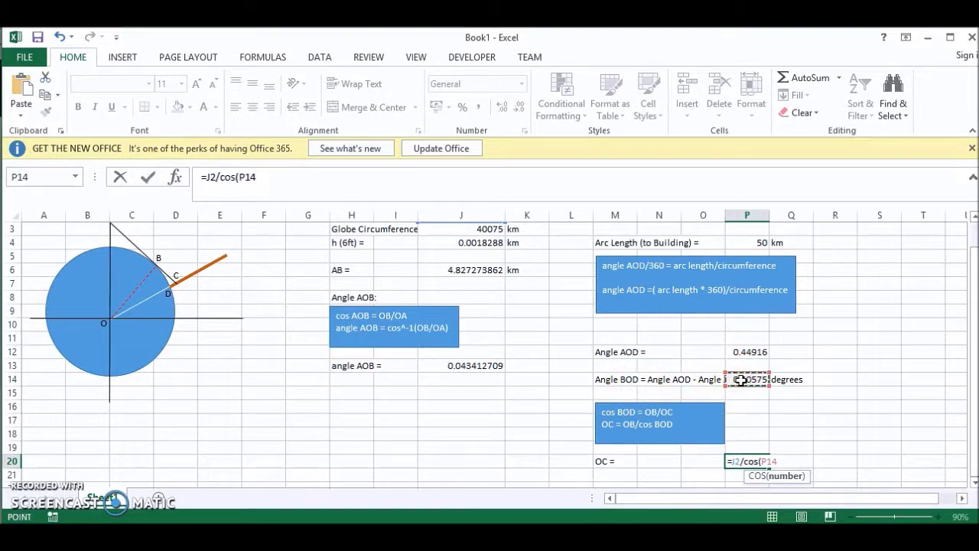
pyautogui.click(274, 179)
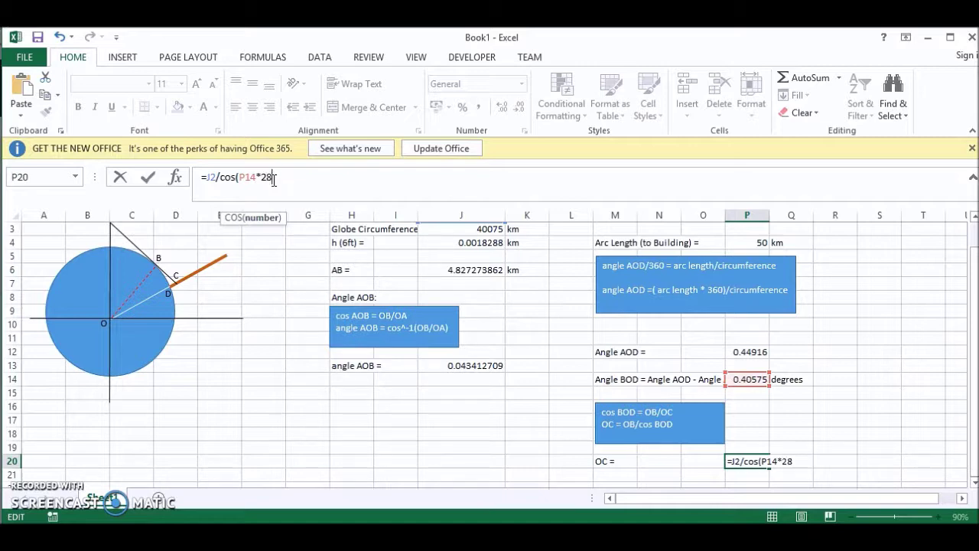
pyautogui.write('*28pi()/')
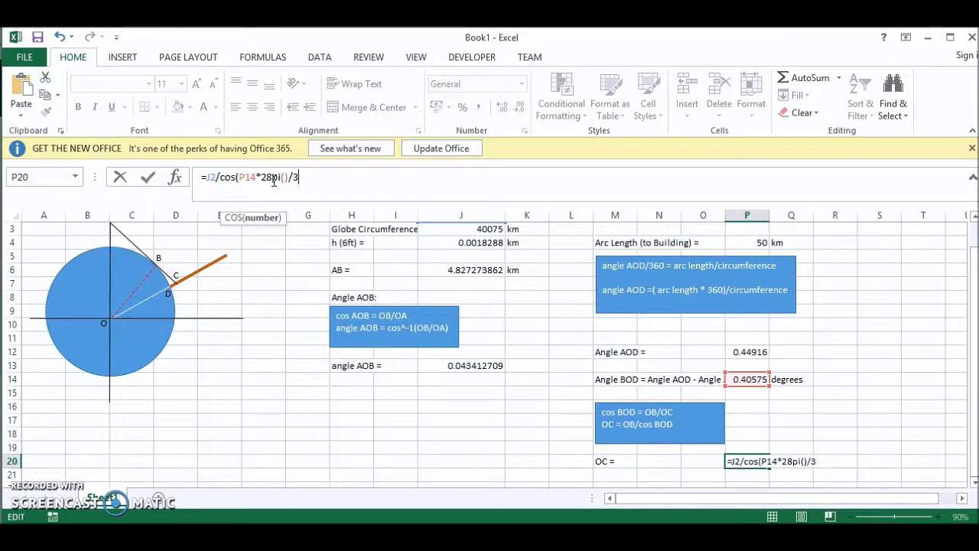
pyautogui.write('360')
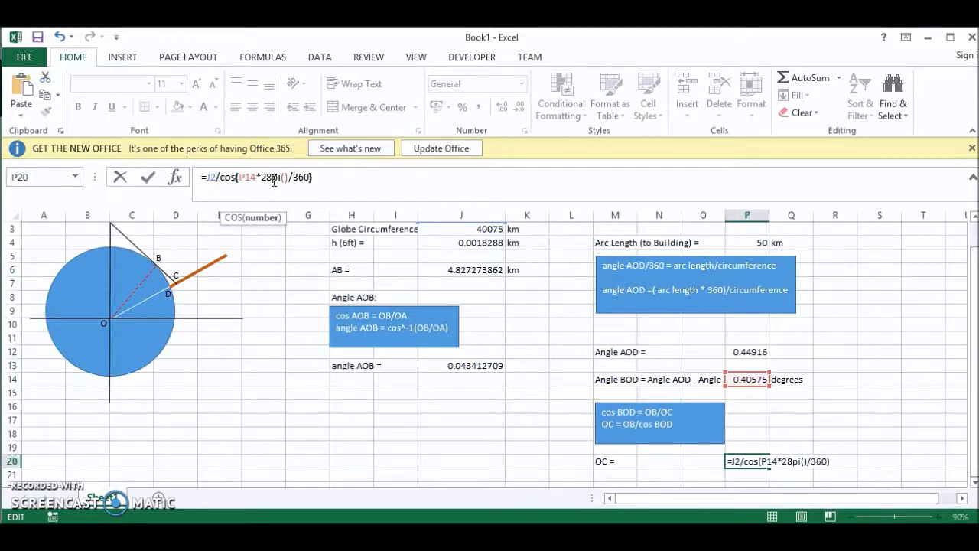
pyautogui.write(')')
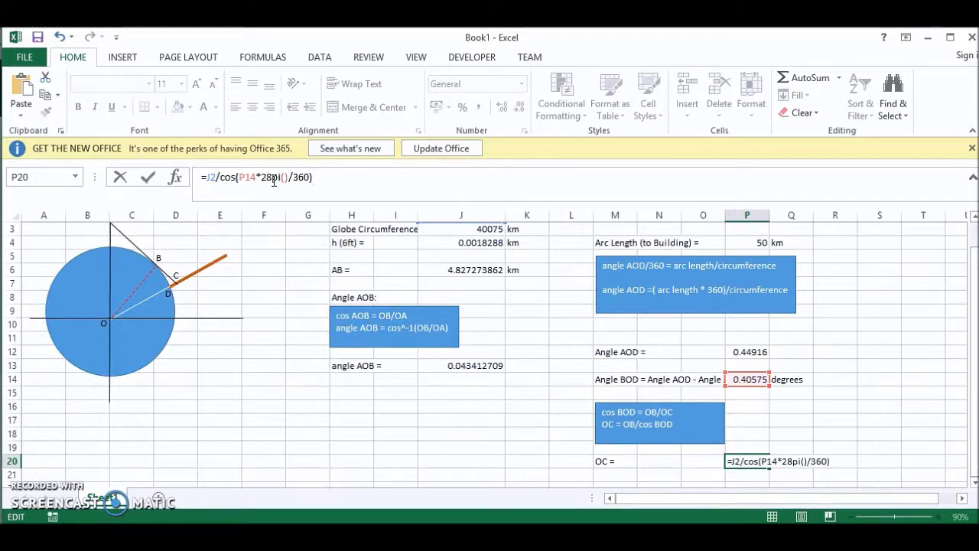
pyautogui.press('Return')
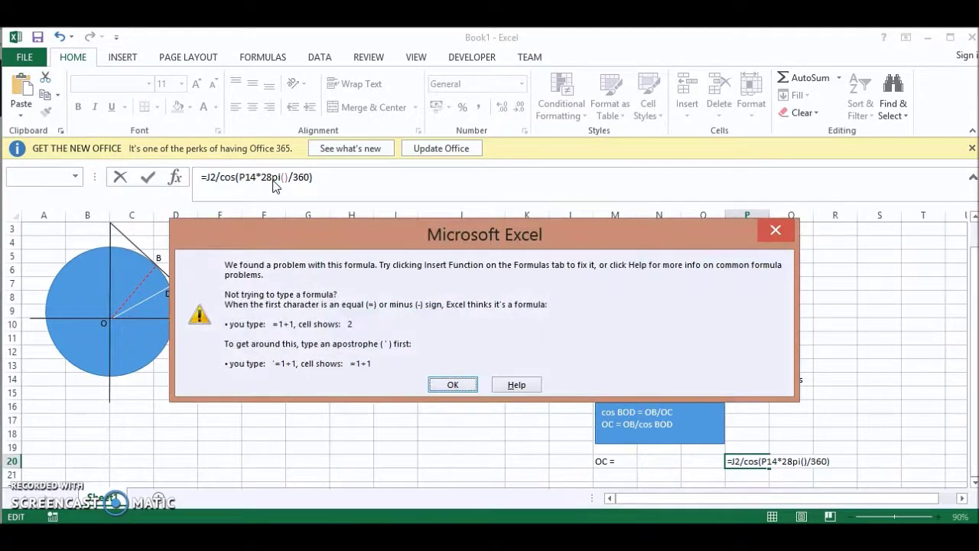
# Dismiss the formula error and correct 28pi to 2*pi, giving OC = 6371.16.
pyautogui.click(453, 384)
pyautogui.click(274, 177)
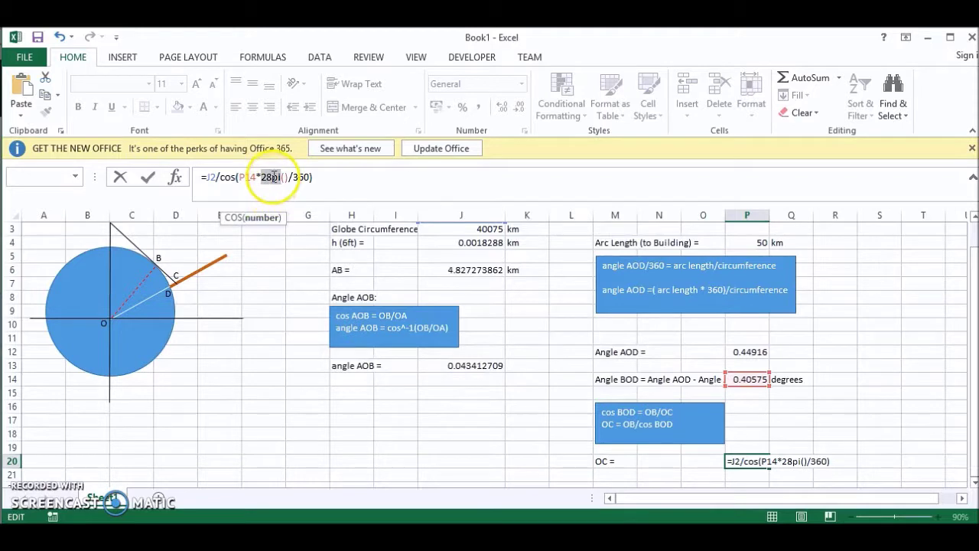
pyautogui.press('BackSpace')
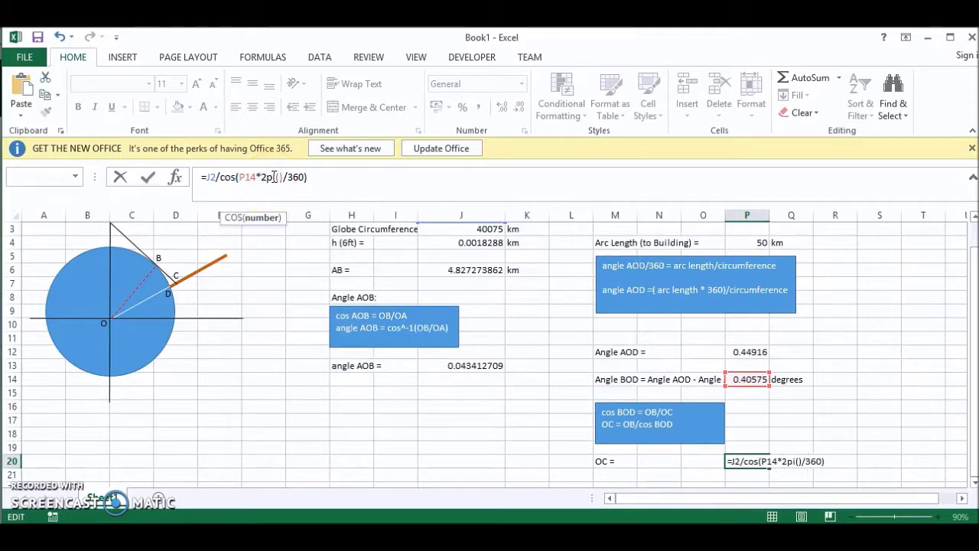
pyautogui.write('*')
pyautogui.press('Return')
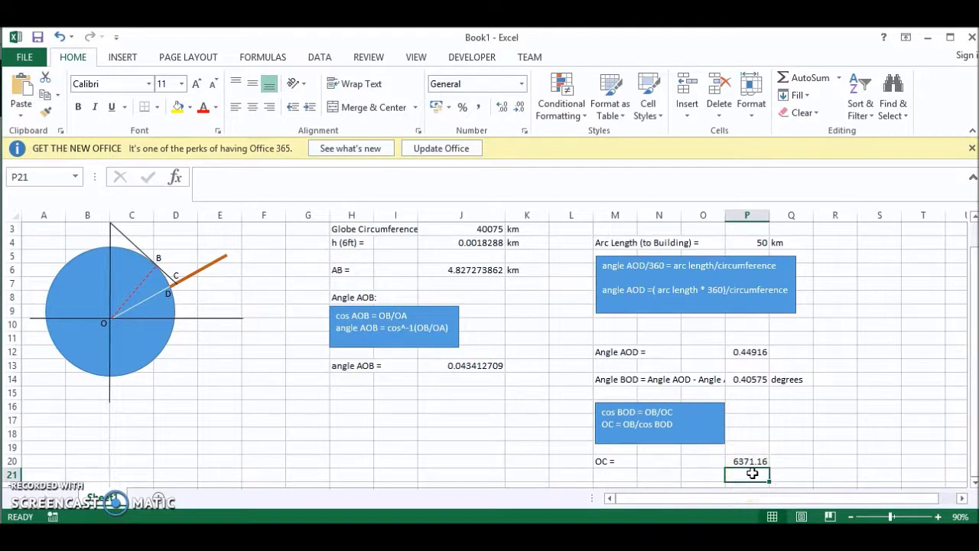
# Add the km unit in Q20 beside the OC value.
pyautogui.click(785, 462)
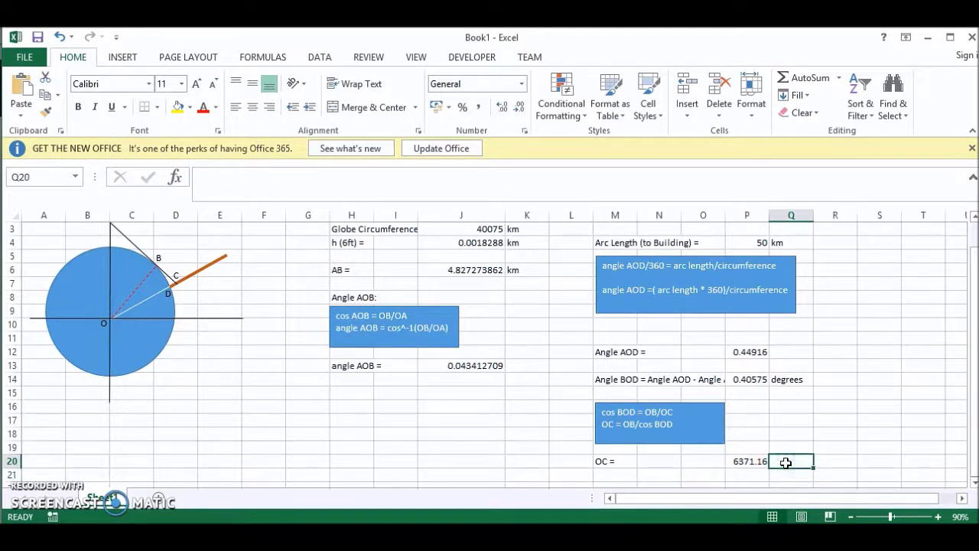
pyautogui.write('km')
pyautogui.click(785, 462)
pyautogui.click(974, 481)
pyautogui.click(974, 482)
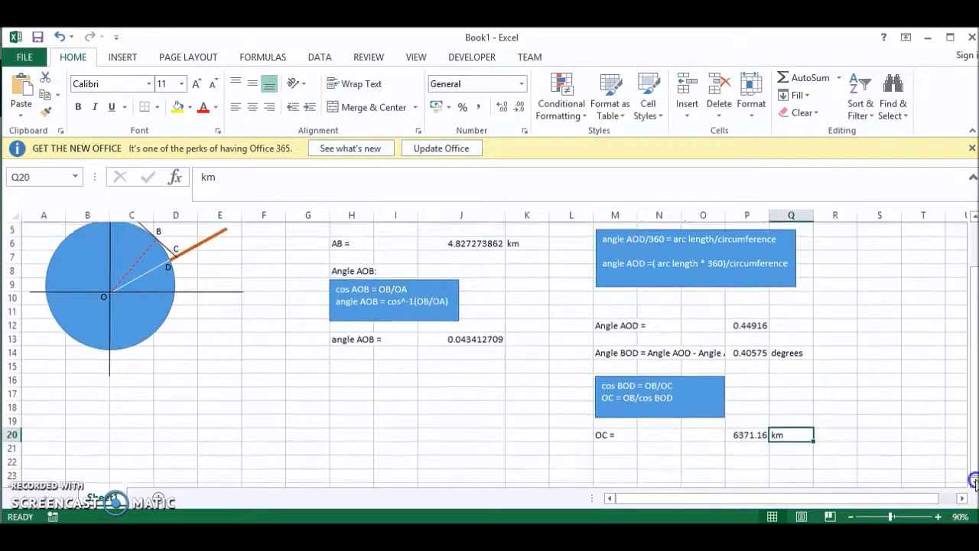
pyautogui.click(974, 481)
pyautogui.click(973, 481)
pyautogui.click(974, 481)
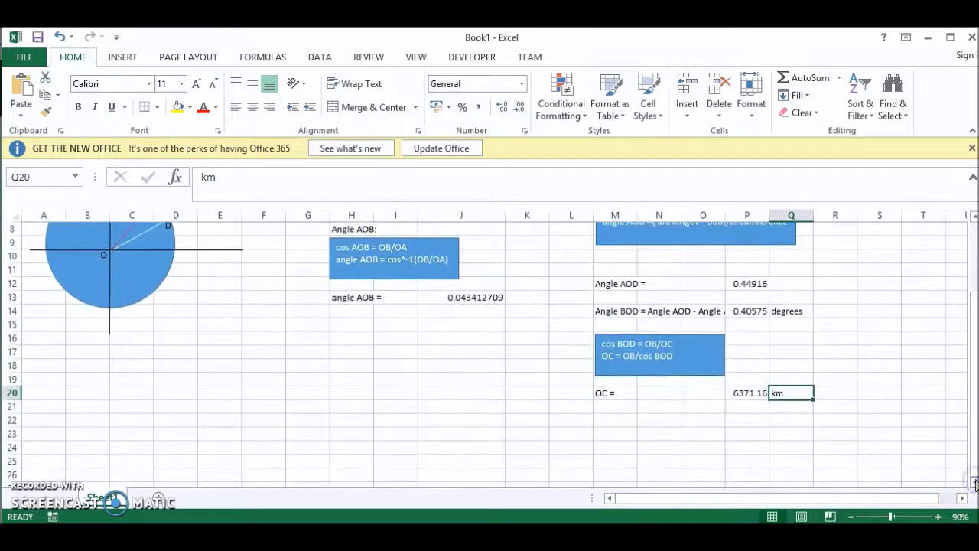
# Label M22 'CD =' and enter =P20-J2 beside it, giving 0.15975.
pyautogui.click(624, 425)
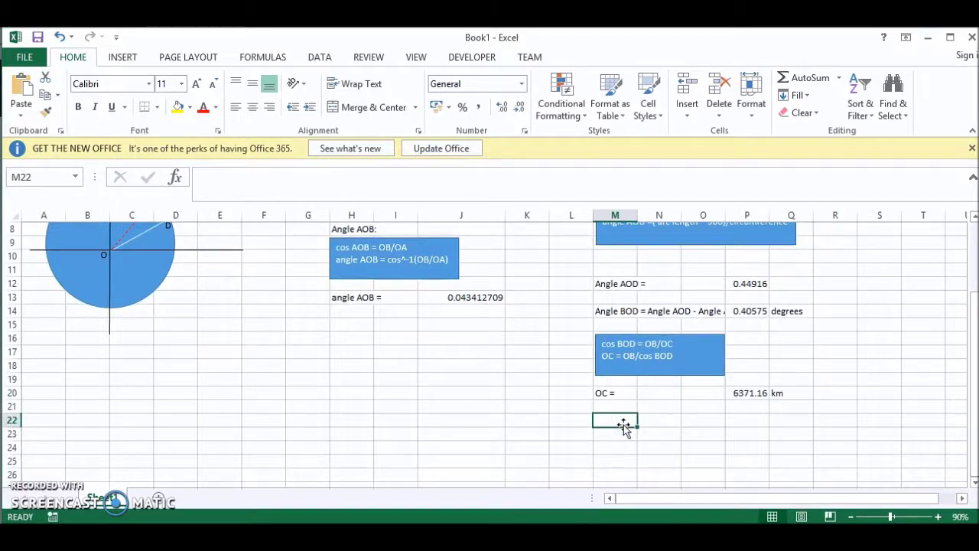
pyautogui.moveTo(973, 428)
pyautogui.mouseDown()
pyautogui.moveTo(974, 415)
pyautogui.moveTo(972, 464)
pyautogui.moveTo(969, 415)
pyautogui.mouseUp()
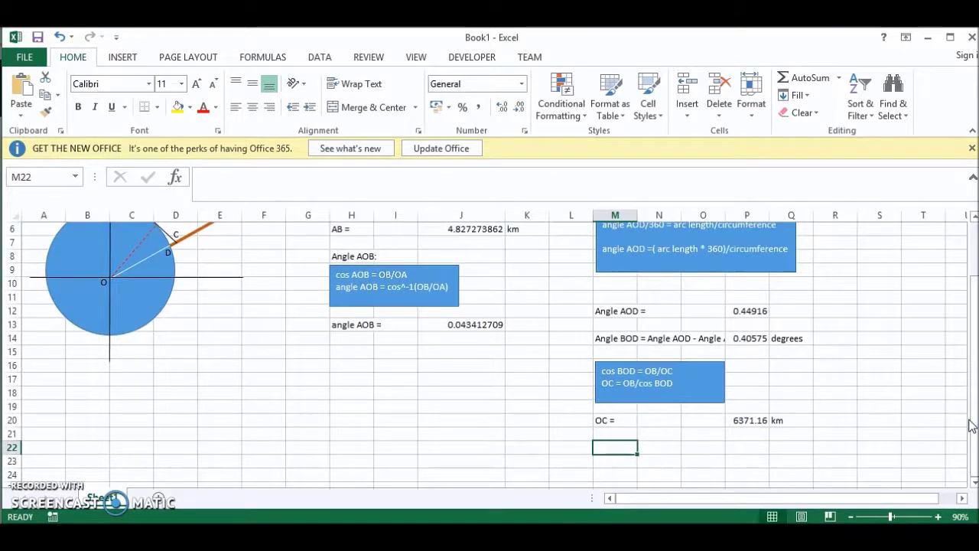
pyautogui.write('CD')
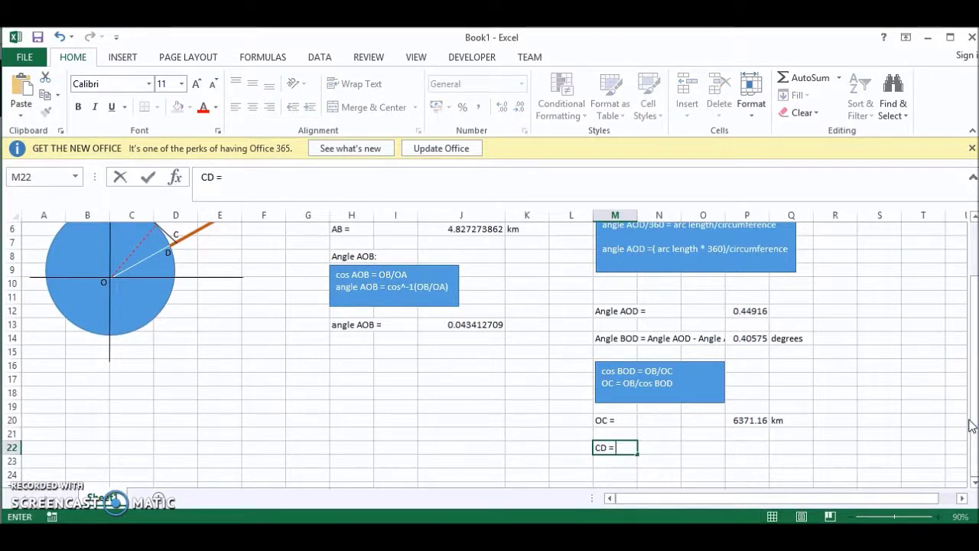
pyautogui.write(' =')
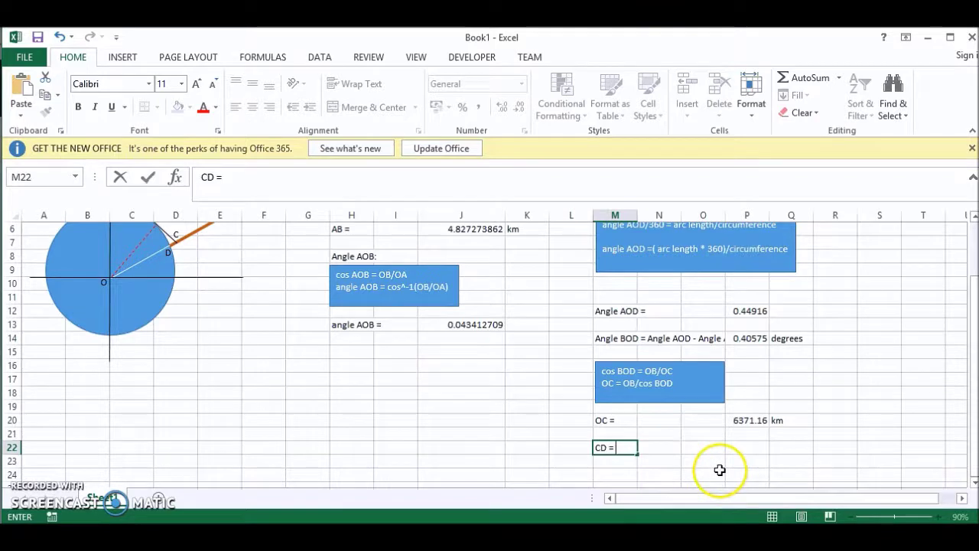
pyautogui.click(721, 469)
pyautogui.click(734, 450)
pyautogui.write('=')
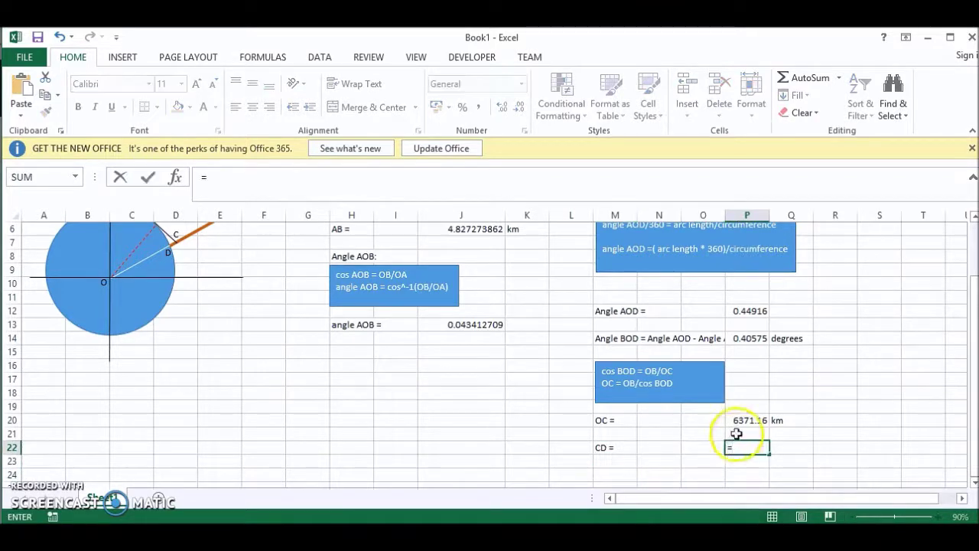
pyautogui.click(736, 421)
pyautogui.write('-')
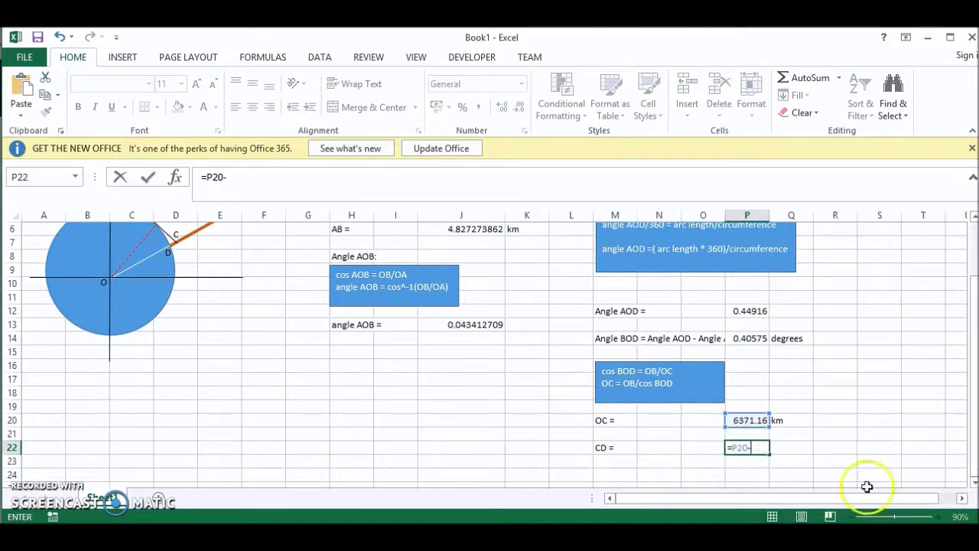
pyautogui.moveTo(973, 430); pyautogui.dragTo(543, 295)
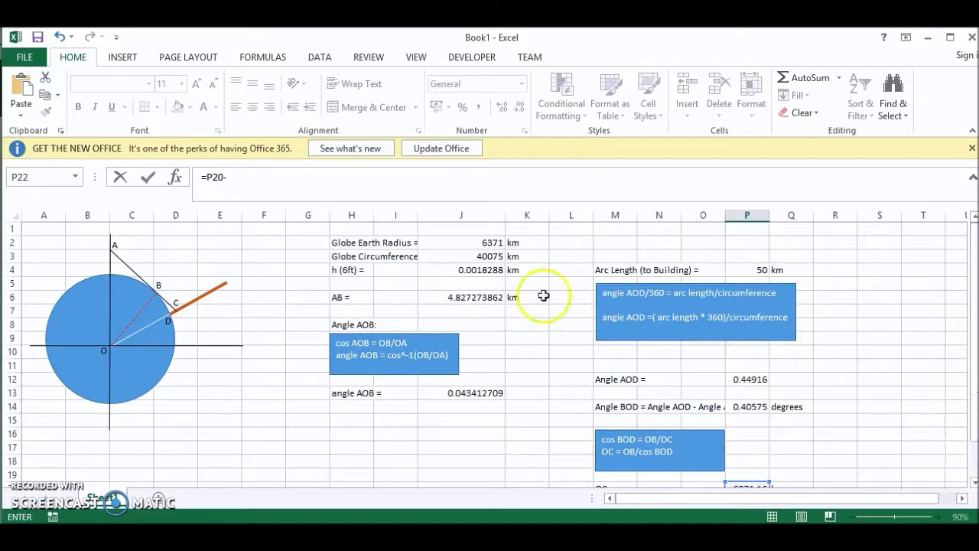
pyautogui.click(472, 244)
pyautogui.press('Return')
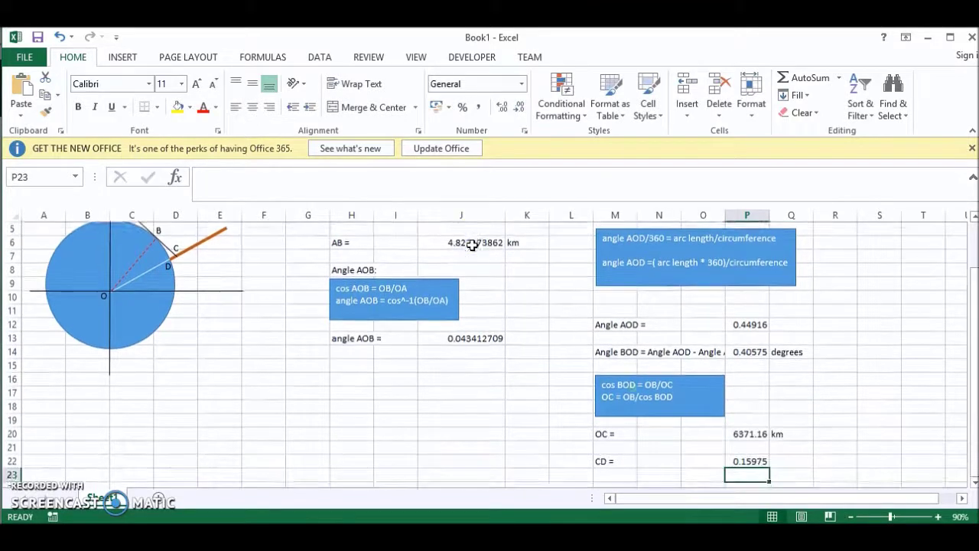
# Add the km unit beside the CD result.
pyautogui.click(781, 460)
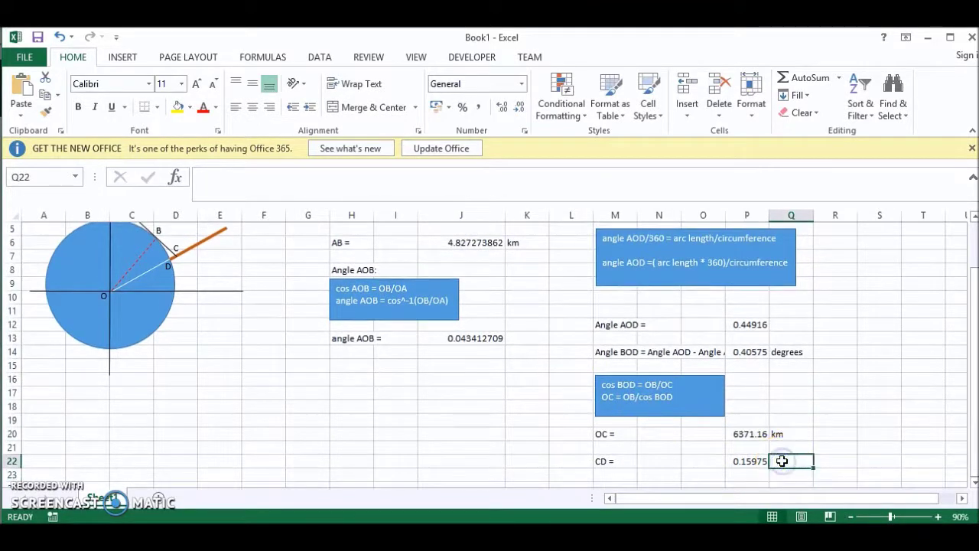
pyautogui.write('km')
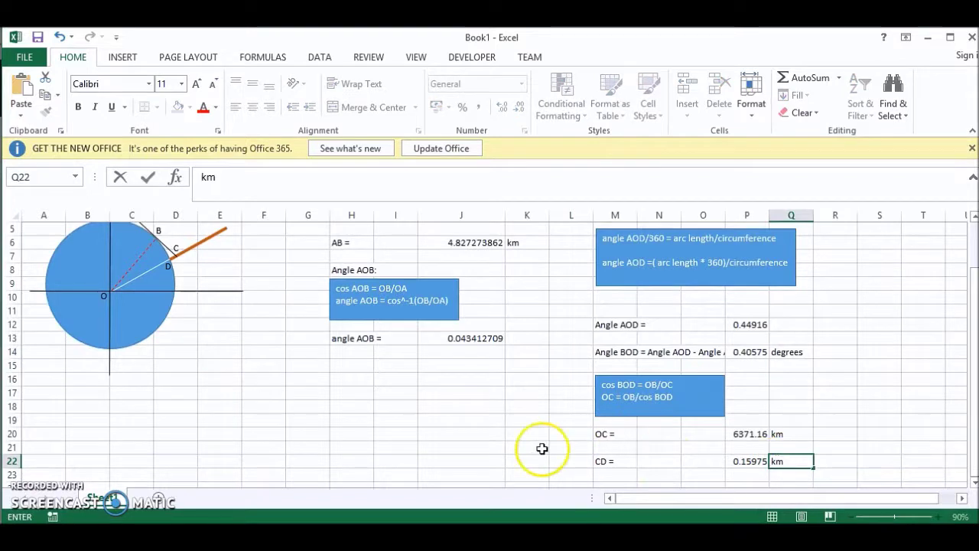
pyautogui.click(734, 464)
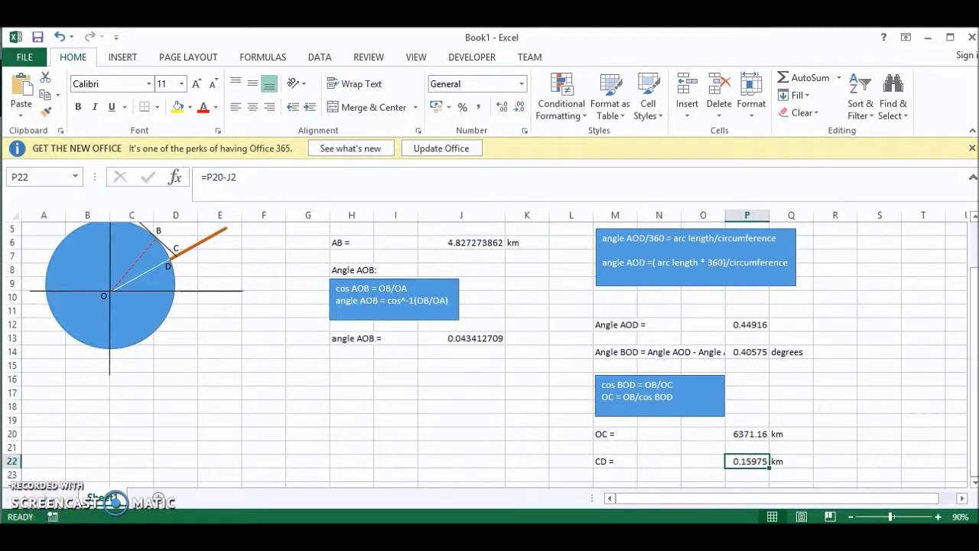
pyautogui.scroll(1, 396, 420)
pyautogui.click(396, 433)
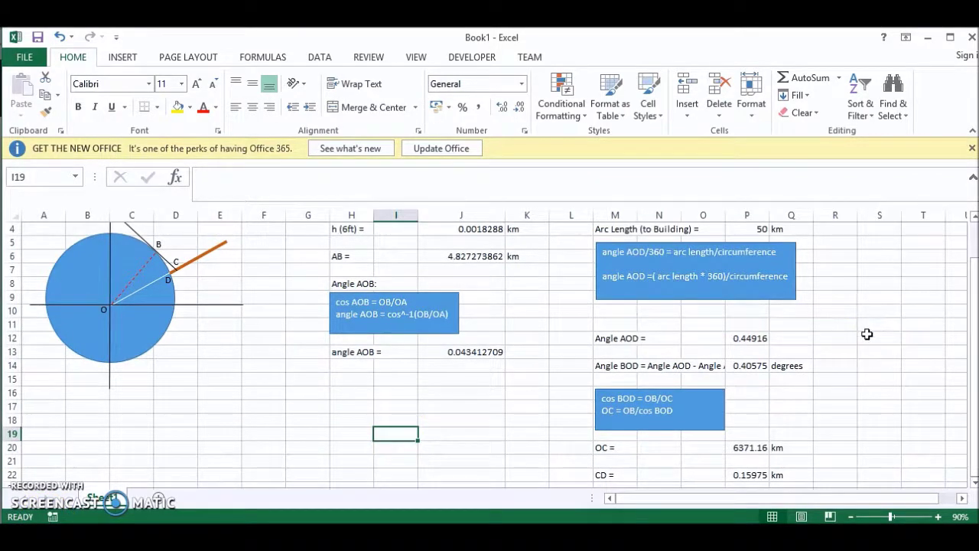
# Fill the arc length cell P4 (50) and observer height cell J4 (0.0018288) yellow.
pyautogui.moveTo(972, 313); pyautogui.dragTo(972, 287)
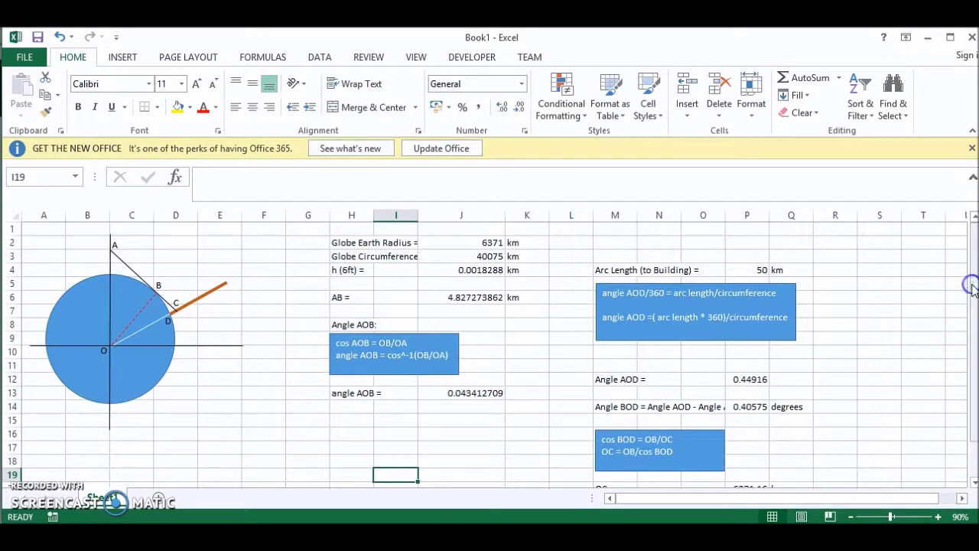
pyautogui.click(755, 269)
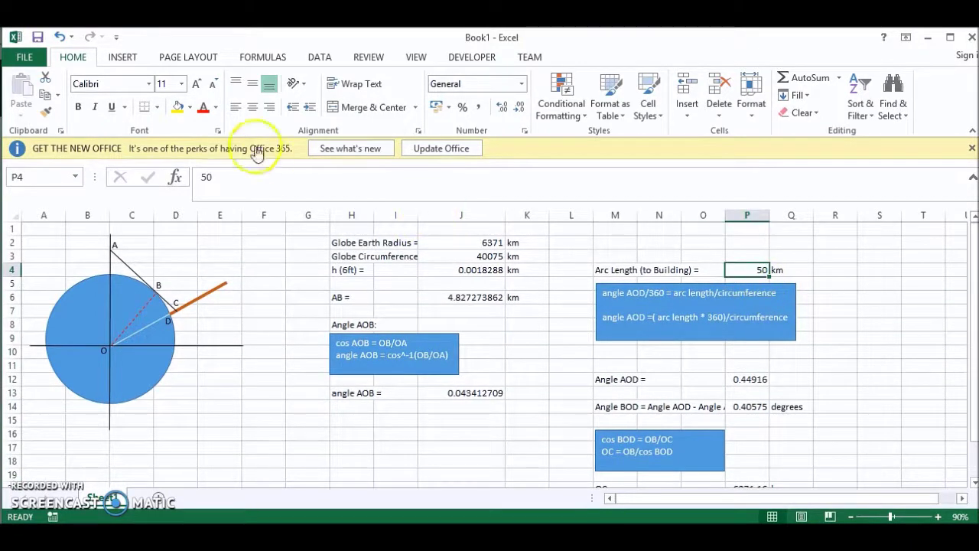
pyautogui.click(177, 107)
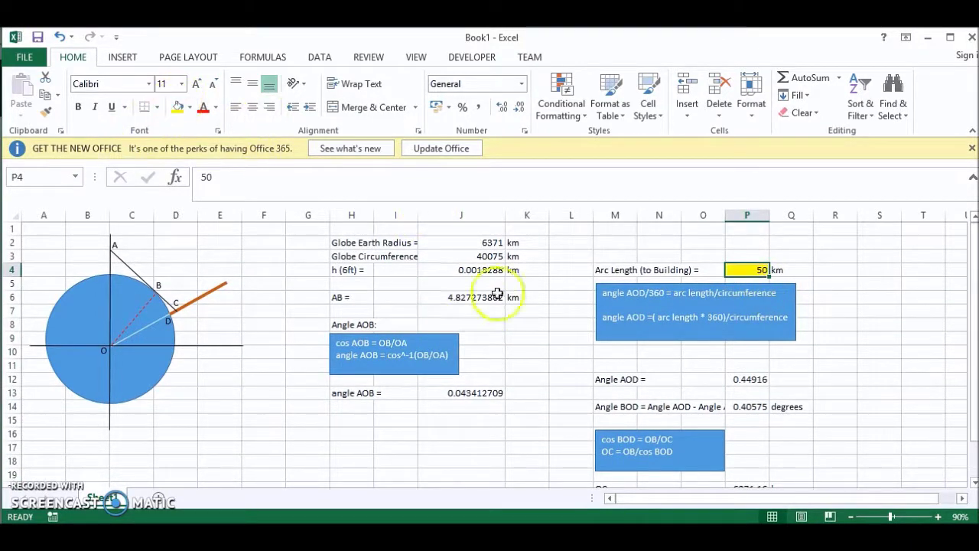
pyautogui.click(473, 272)
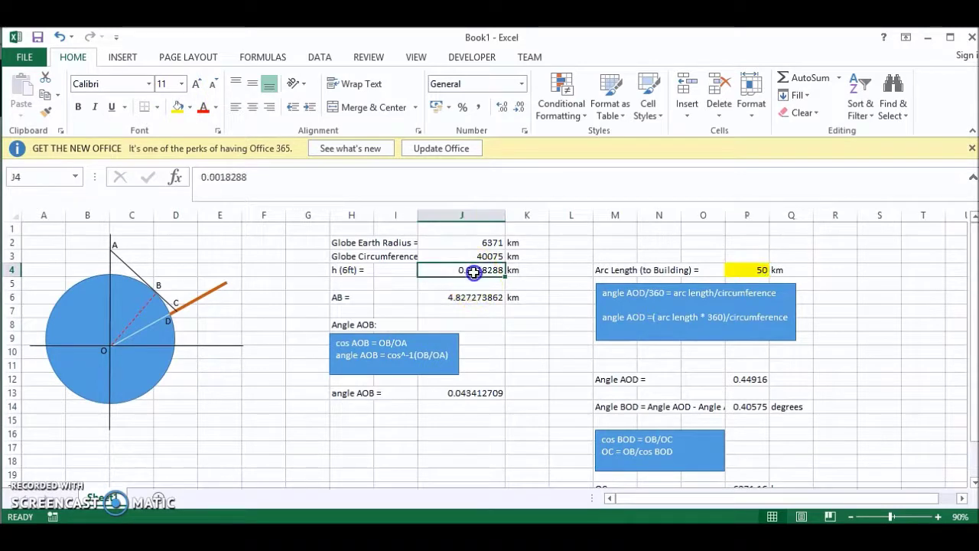
pyautogui.click(175, 110)
pyautogui.click(398, 420)
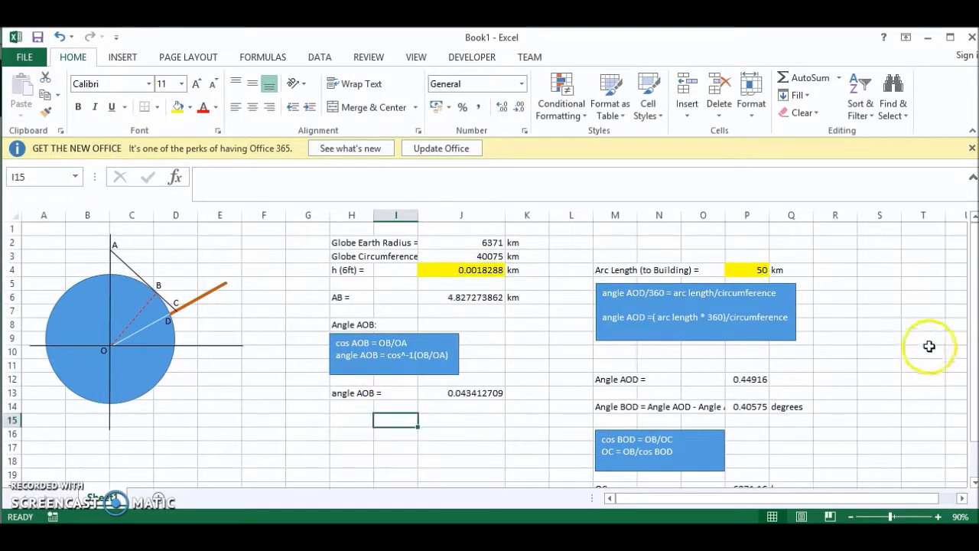
pyautogui.scroll(-1, 972, 321)
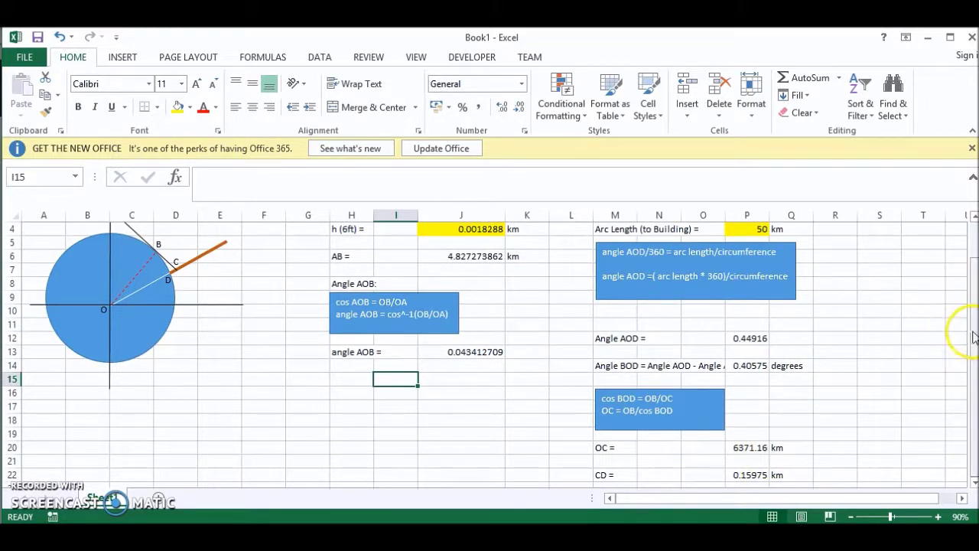
pyautogui.moveTo(975, 336); pyautogui.dragTo(971, 264)
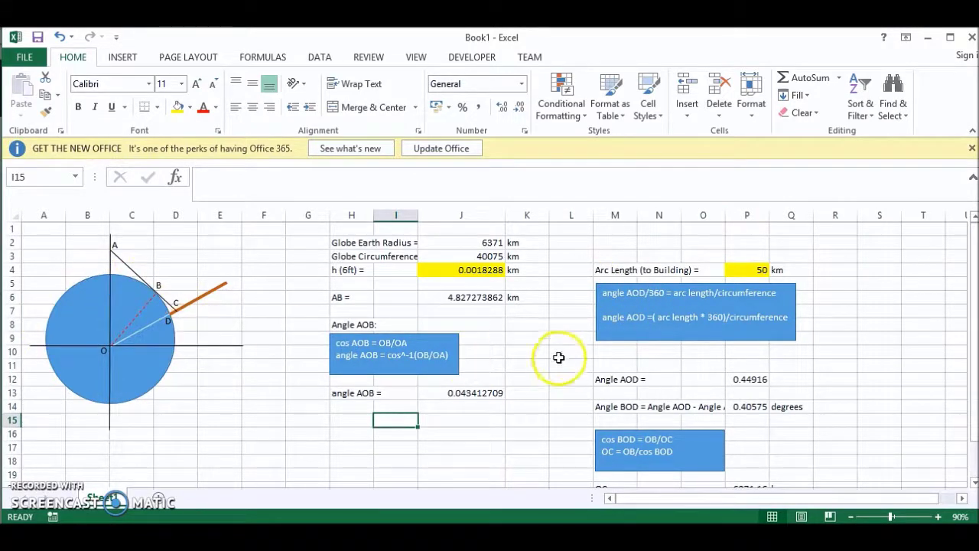
# Enter 100 km in arc length cell P4, giving AOD 0.89832, BOD 0.8549, CD 0.70926 km.
pyautogui.click(754, 270)
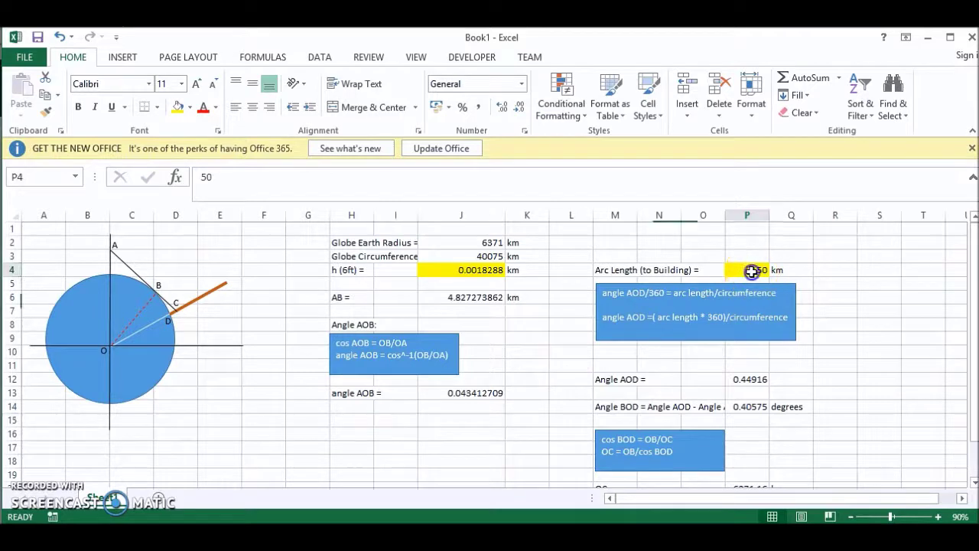
pyautogui.write('100')
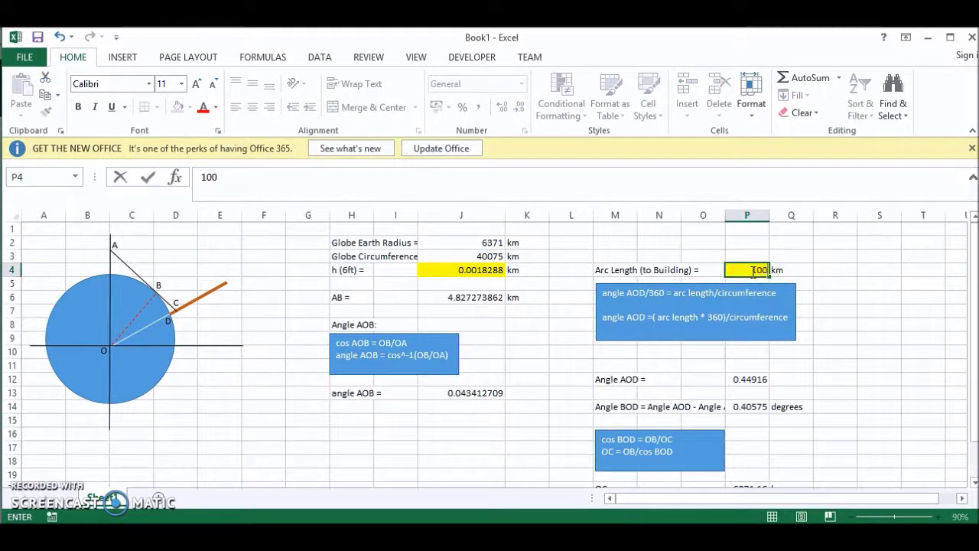
pyautogui.click(891, 339)
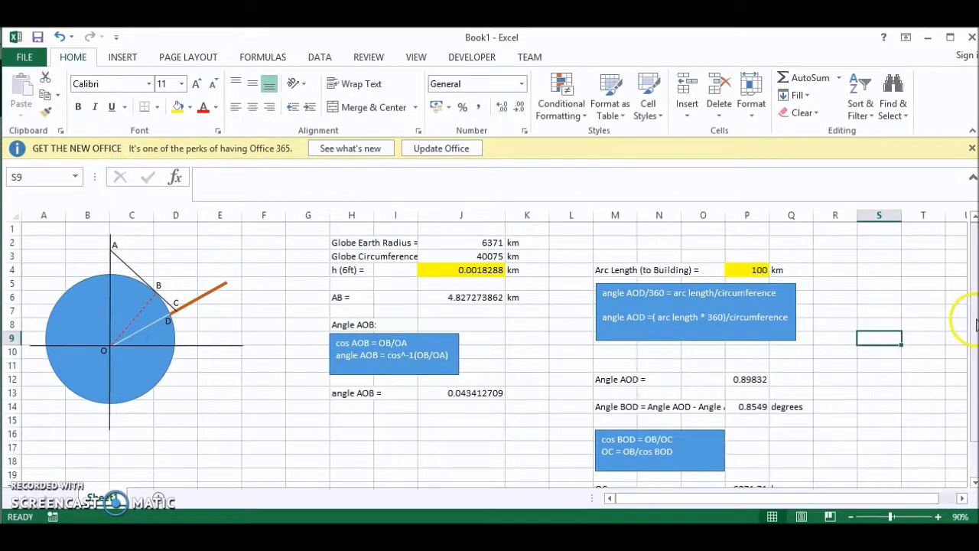
pyautogui.moveTo(975, 325); pyautogui.dragTo(969, 337)
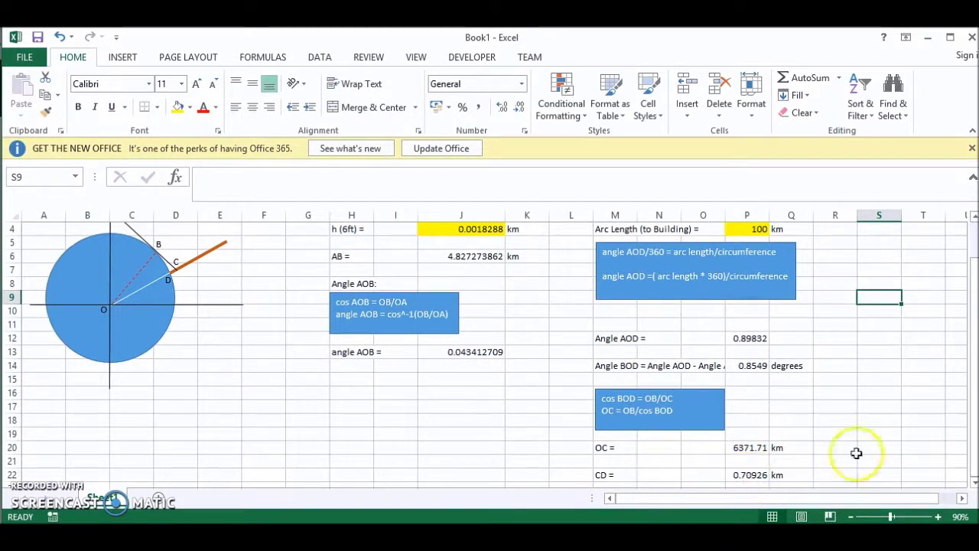
pyautogui.moveTo(970, 413); pyautogui.dragTo(962, 339)
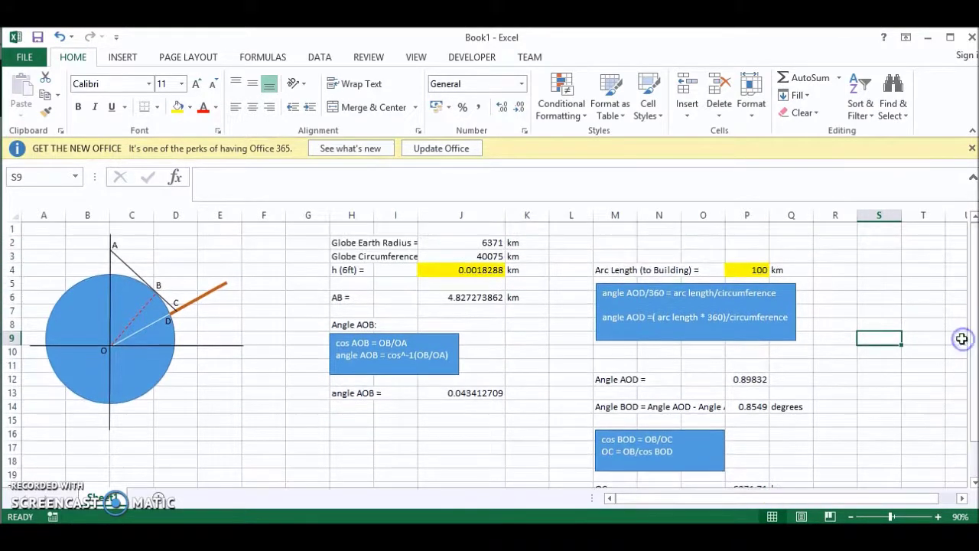
# Enter 0.005 km as observer height in J4 and verify CD in P22 becomes 0.66296 km.
pyautogui.click(452, 270)
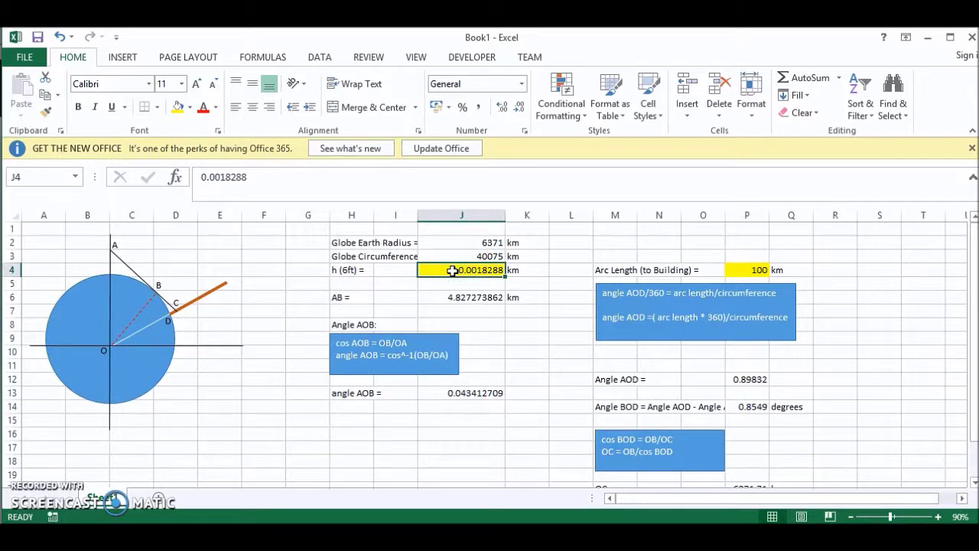
pyautogui.write('0.005')
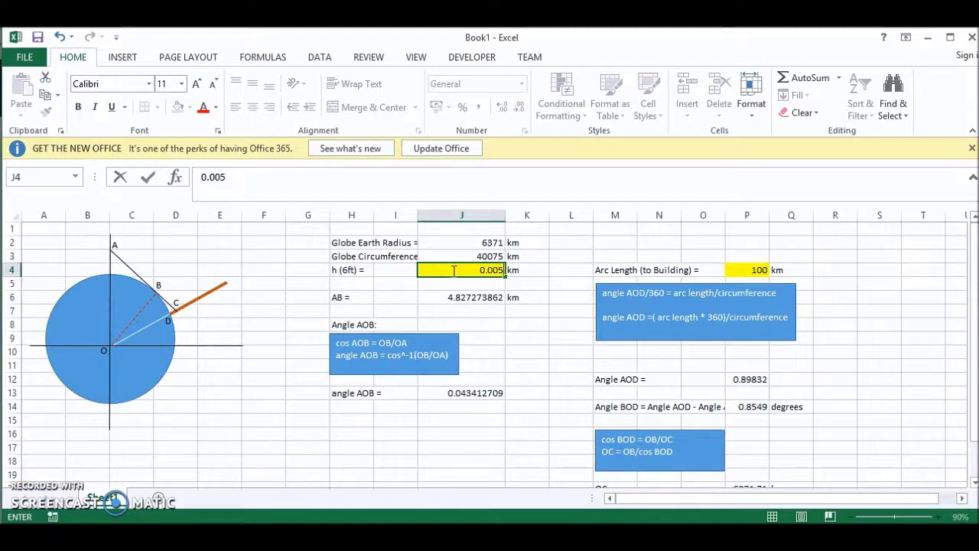
pyautogui.press('Return')
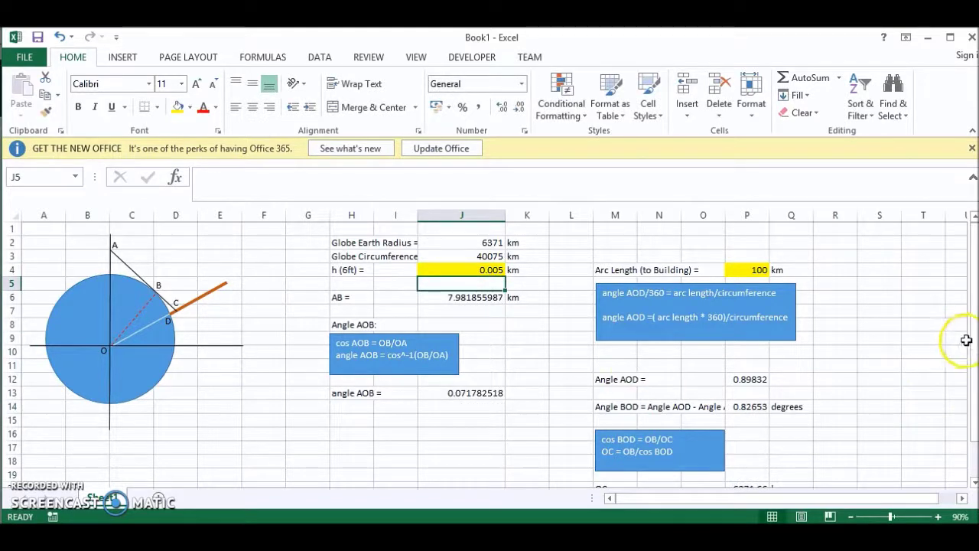
pyautogui.moveTo(976, 344); pyautogui.dragTo(972, 415)
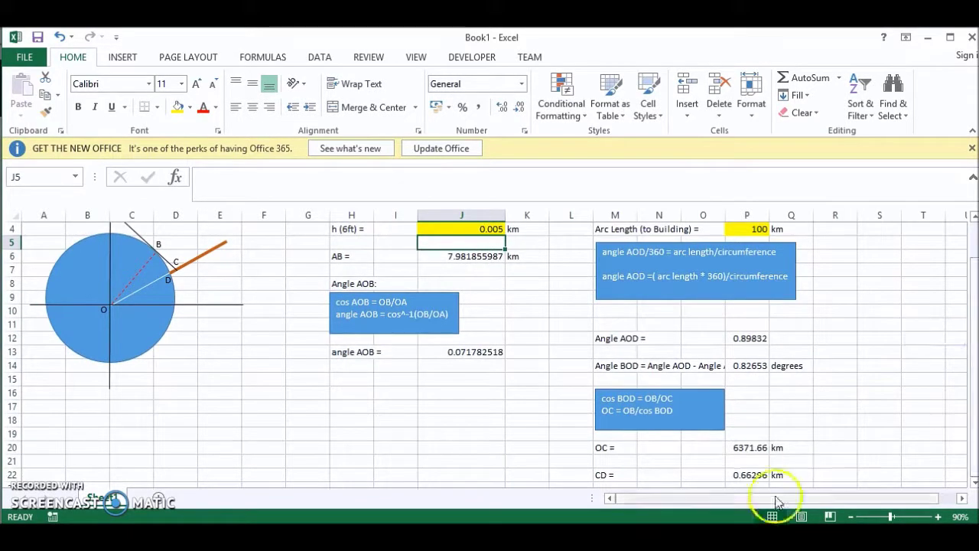
pyautogui.click(749, 474)
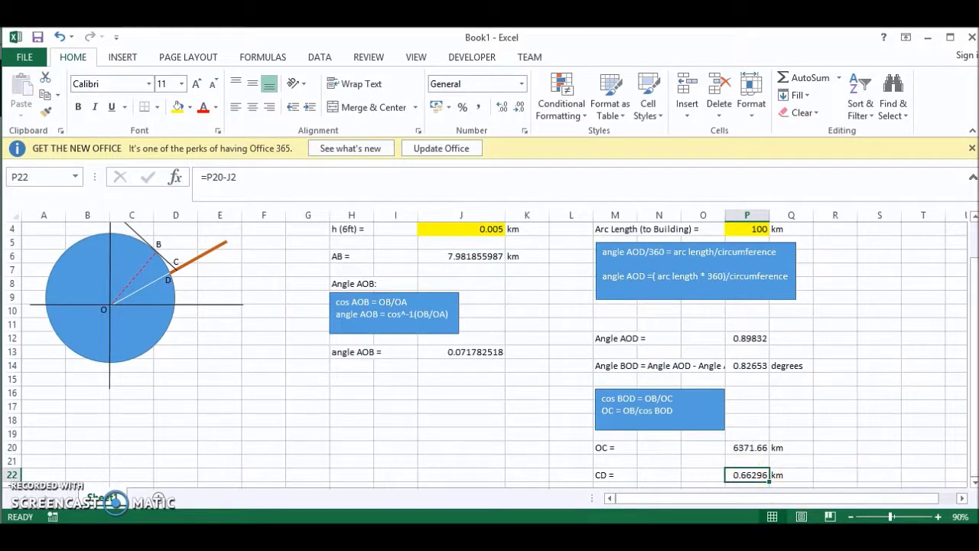
pyautogui.moveTo(971, 415); pyautogui.dragTo(968, 373)
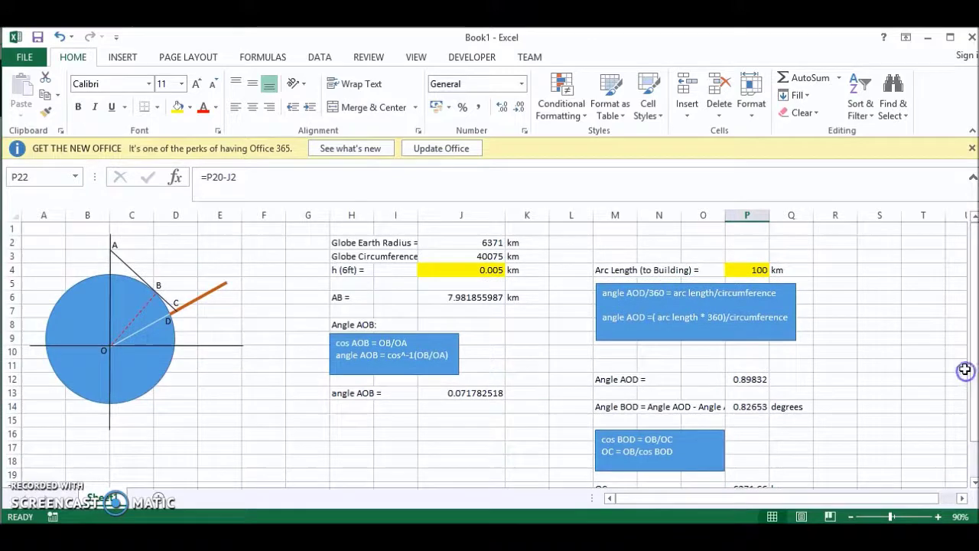
pyautogui.click(405, 467)
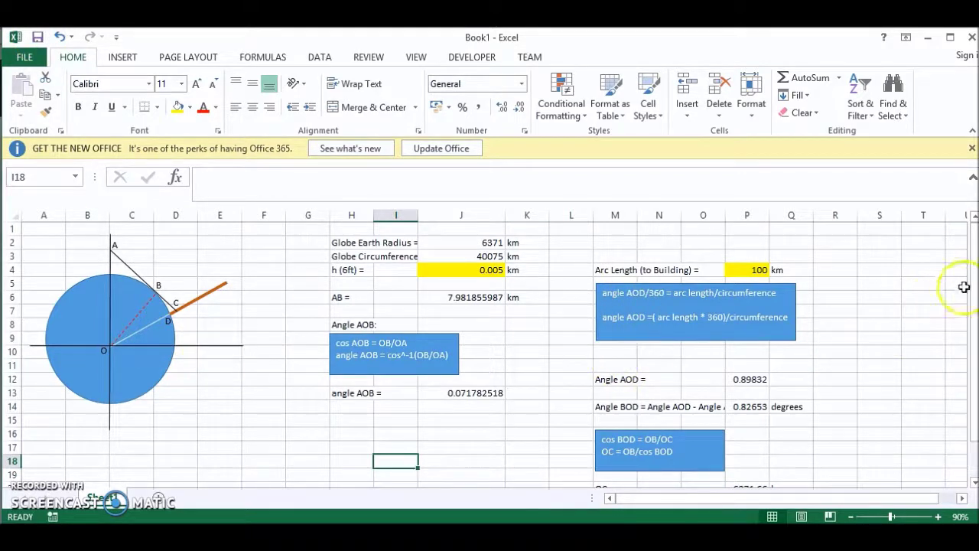
pyautogui.moveTo(976, 266)
pyautogui.mouseDown()
pyautogui.moveTo(976, 321)
pyautogui.moveTo(971, 279)
pyautogui.mouseUp()
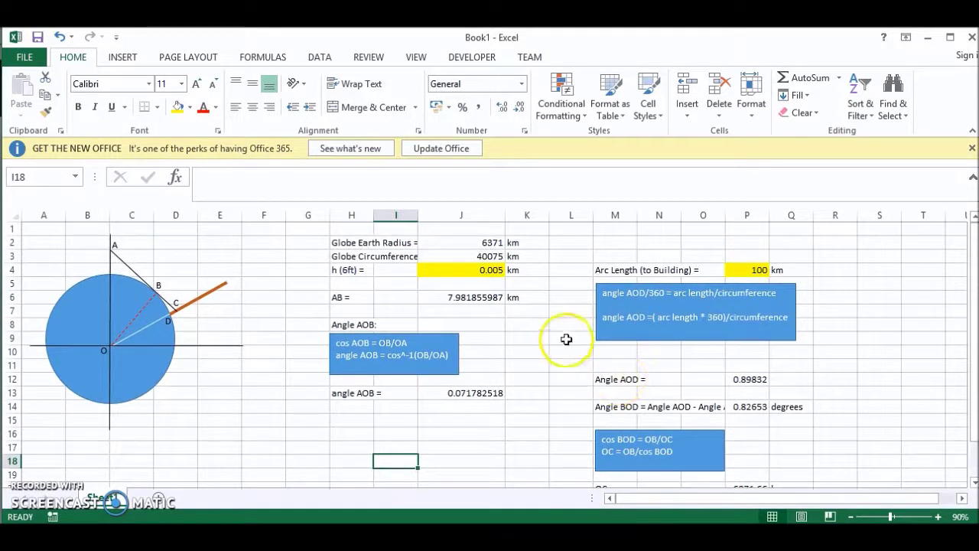